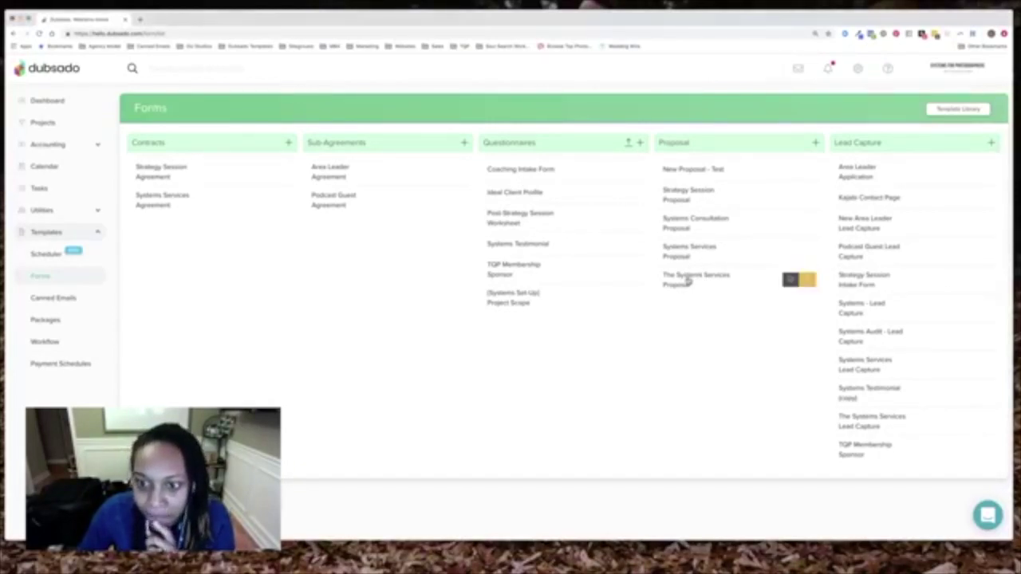
# Open The Systems Services Proposal template and scroll through its service description and payment options
pyautogui.click(689, 280)
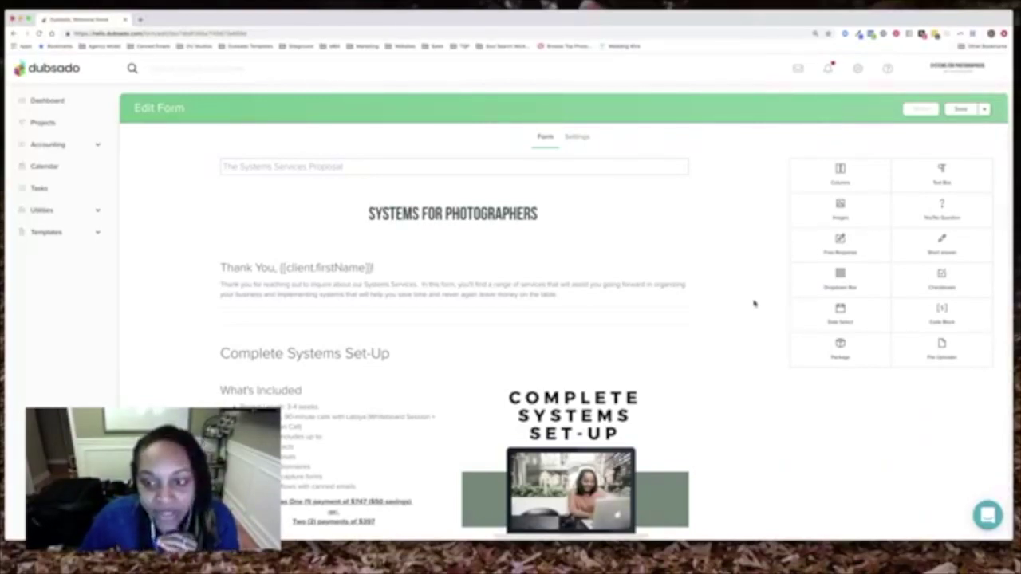
pyautogui.scroll(-2, 751, 301)
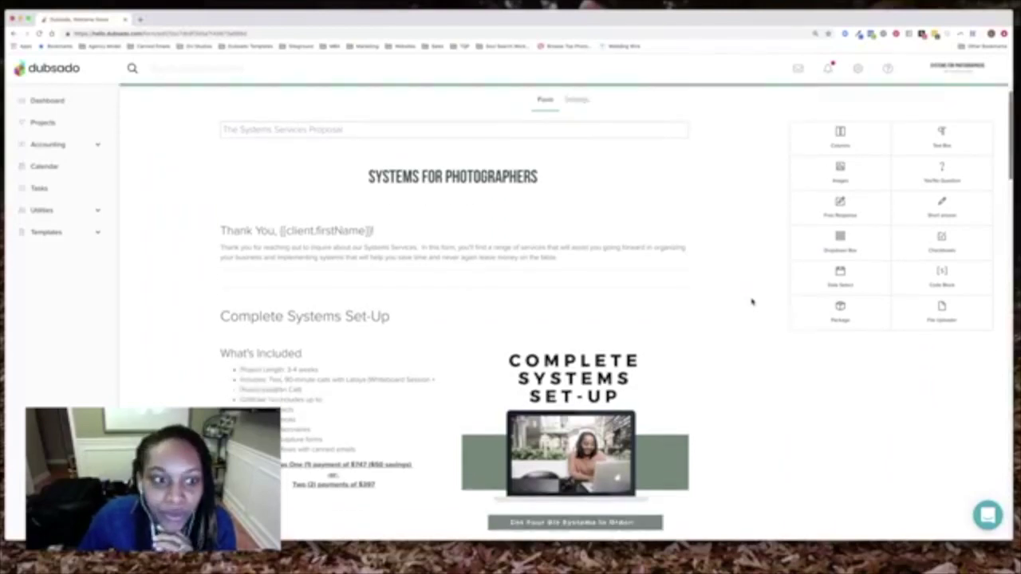
pyautogui.scroll(-2, 751, 301)
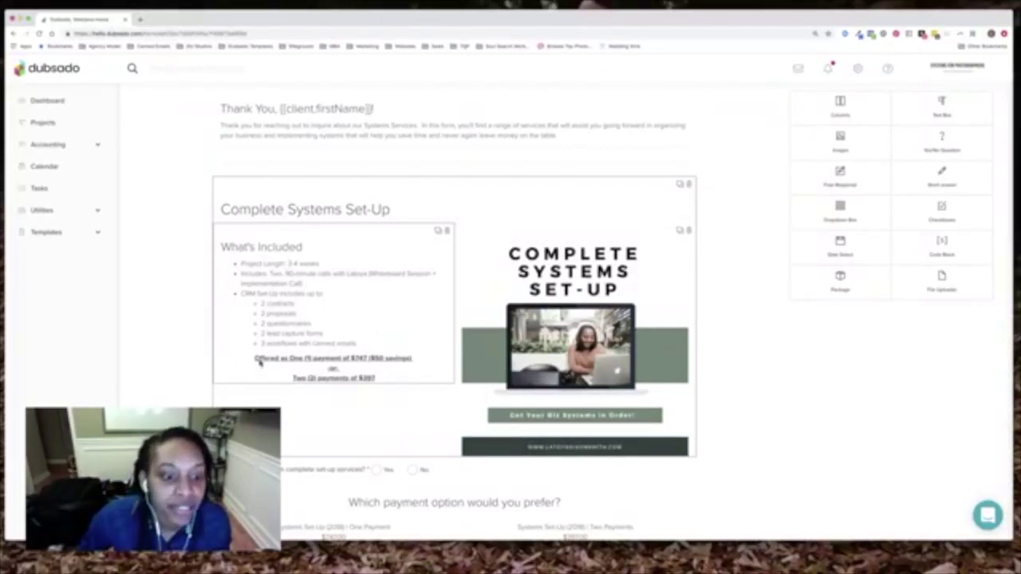
pyautogui.scroll(-3, 383, 367)
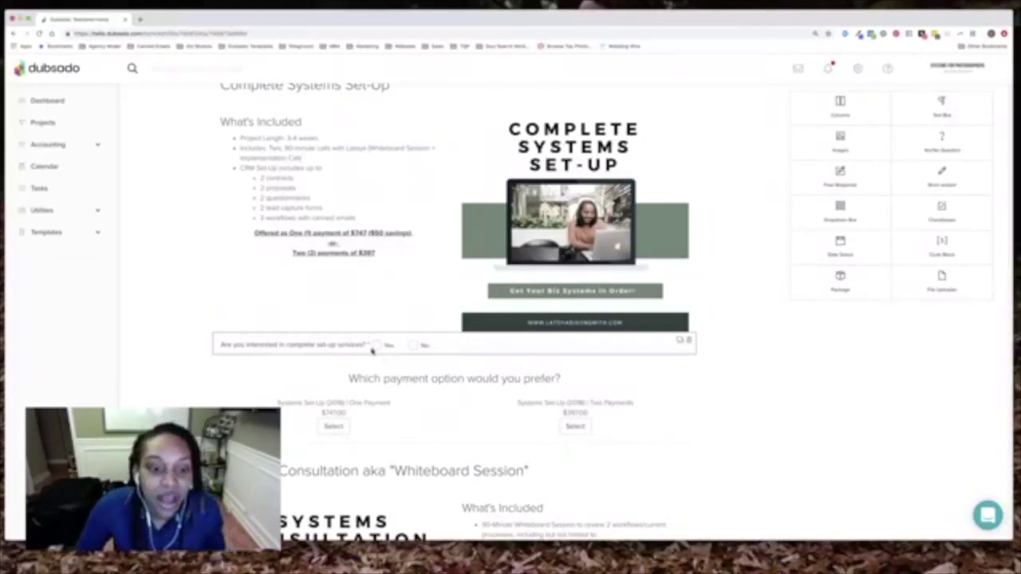
pyautogui.scroll(-3, 367, 425)
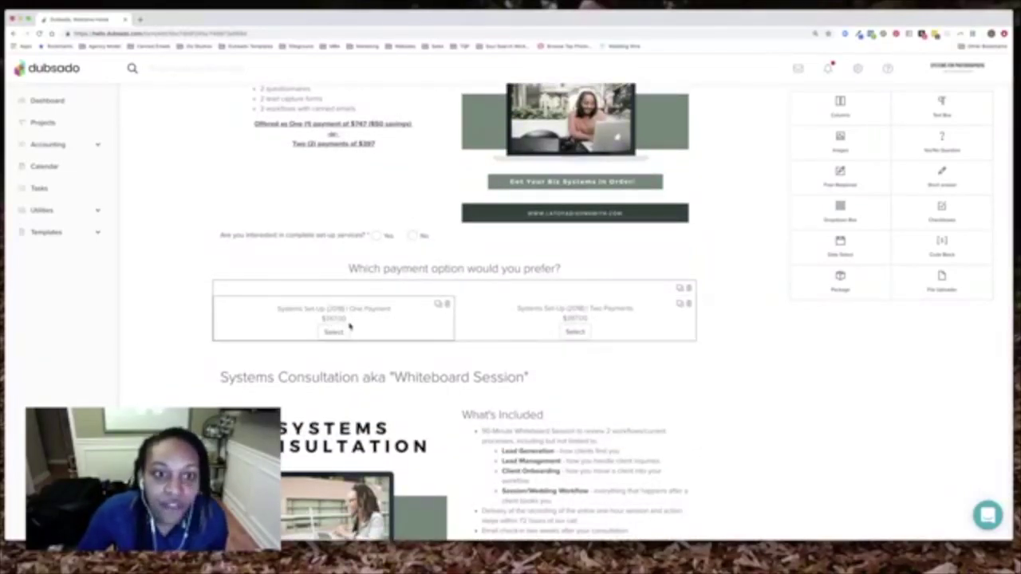
pyautogui.scroll(4, 349, 326)
pyautogui.scroll(-3, 382, 276)
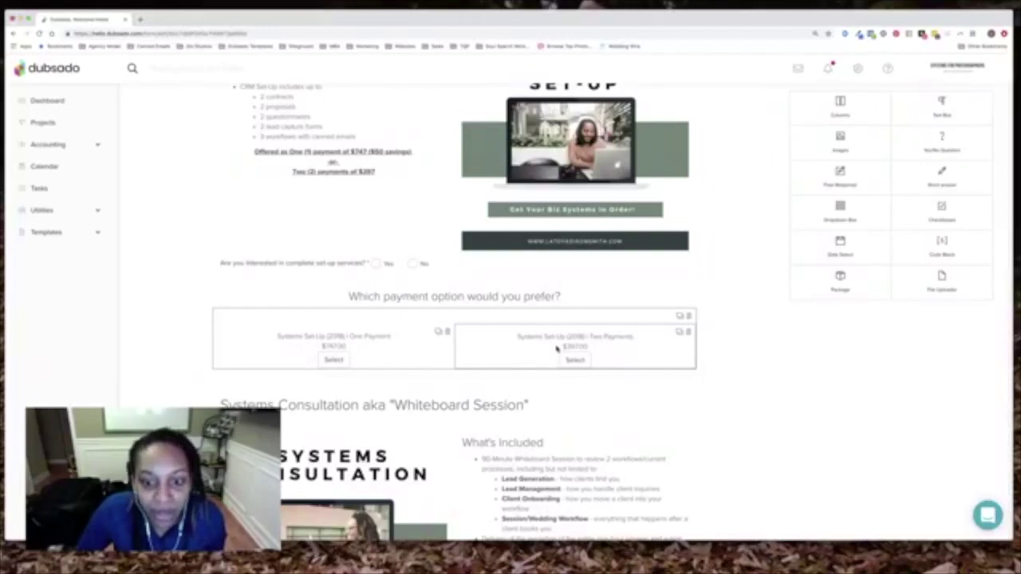
pyautogui.scroll(-5, 556, 349)
pyautogui.scroll(-1, 556, 352)
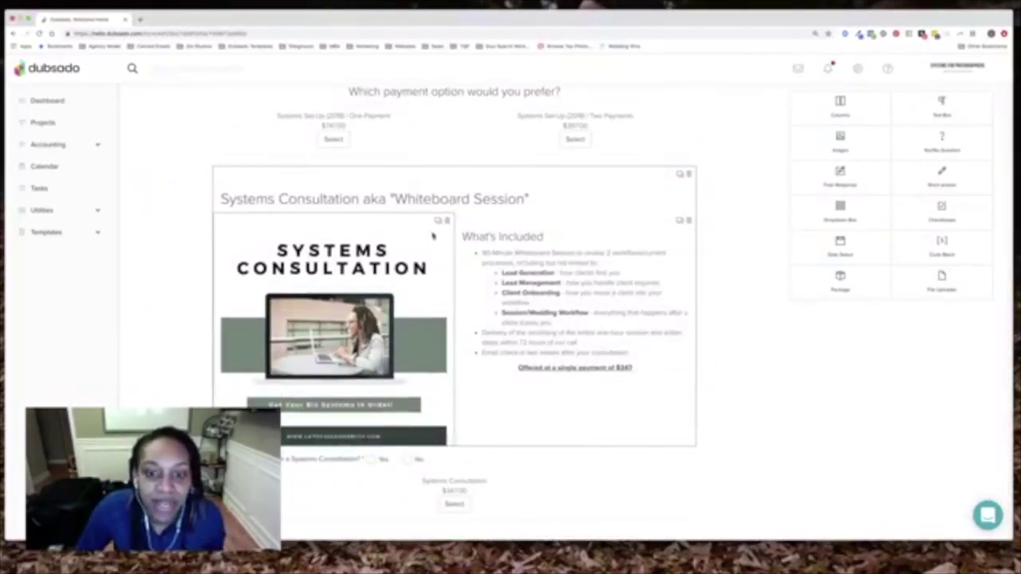
pyautogui.scroll(-4, 433, 369)
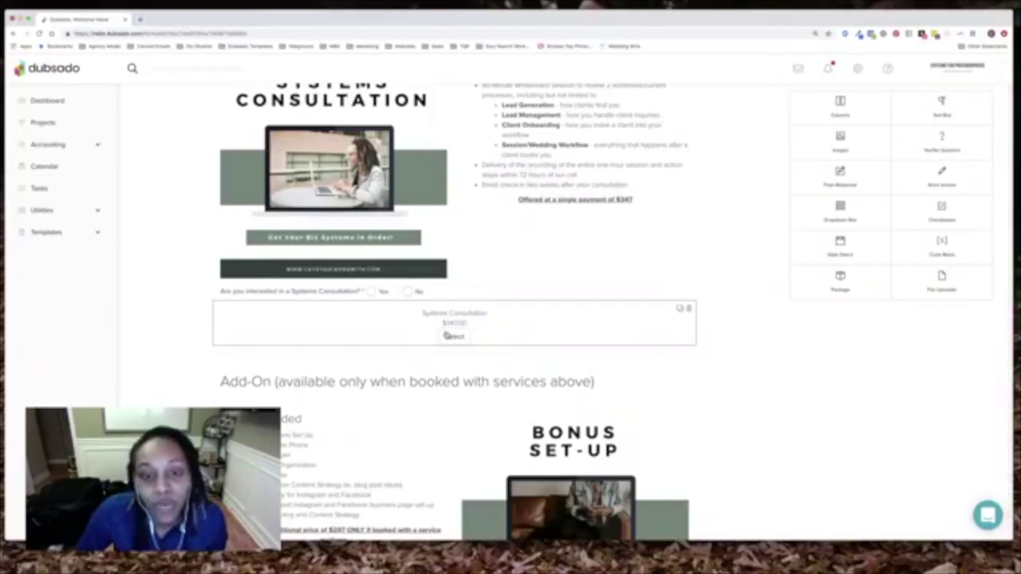
pyautogui.scroll(9, 451, 336)
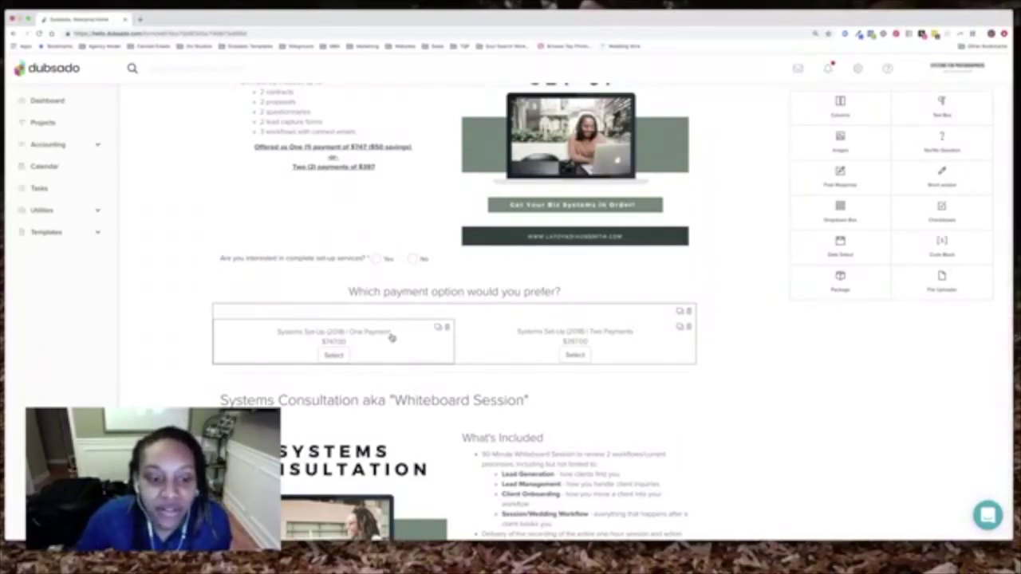
pyautogui.scroll(5, 388, 330)
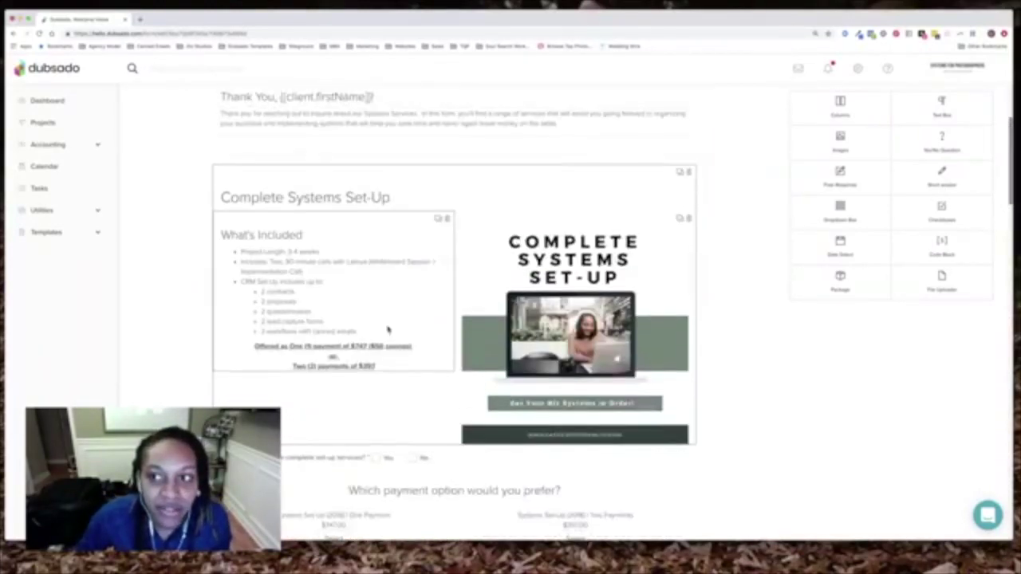
pyautogui.scroll(-3, 388, 329)
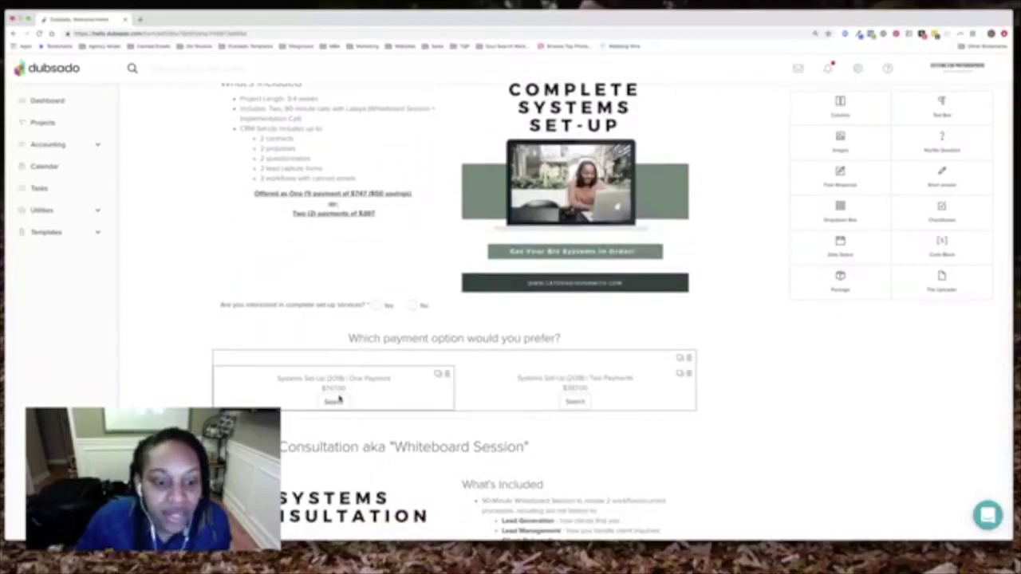
pyautogui.scroll(-4, 343, 395)
pyautogui.scroll(-2, 346, 383)
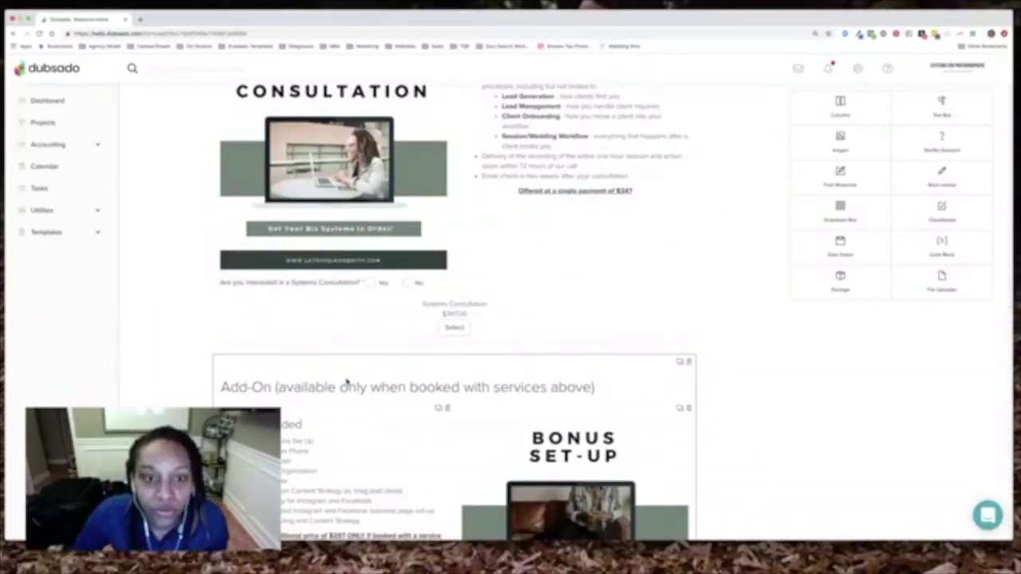
pyautogui.scroll(-3, 346, 383)
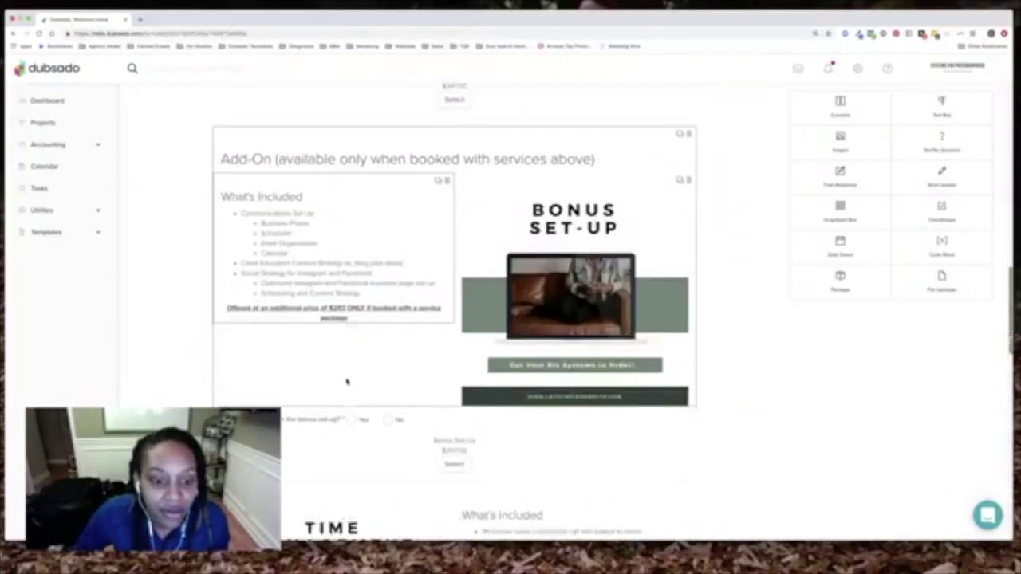
pyautogui.scroll(-1, 348, 383)
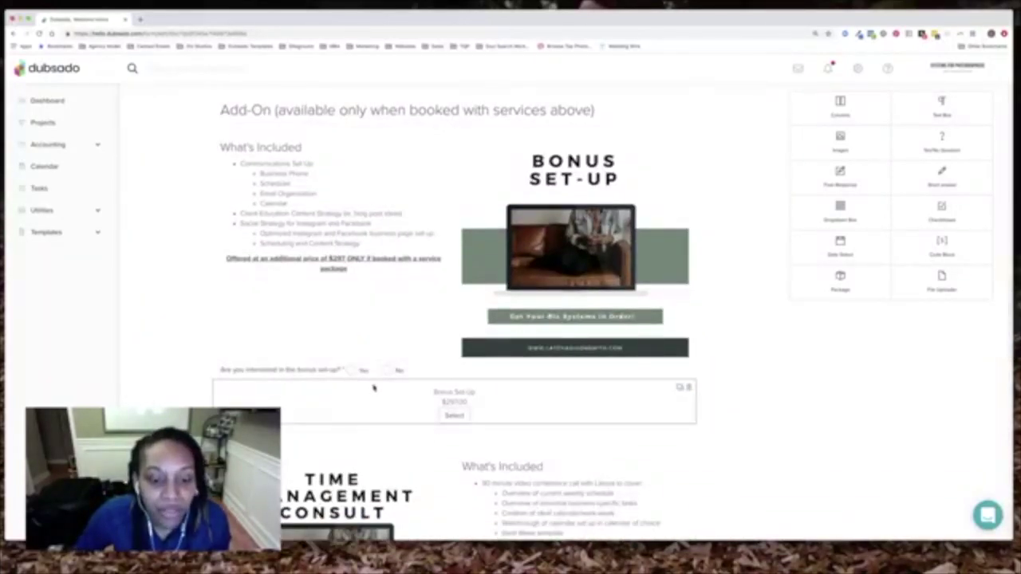
pyautogui.scroll(-7, 374, 387)
pyautogui.scroll(-7, 375, 387)
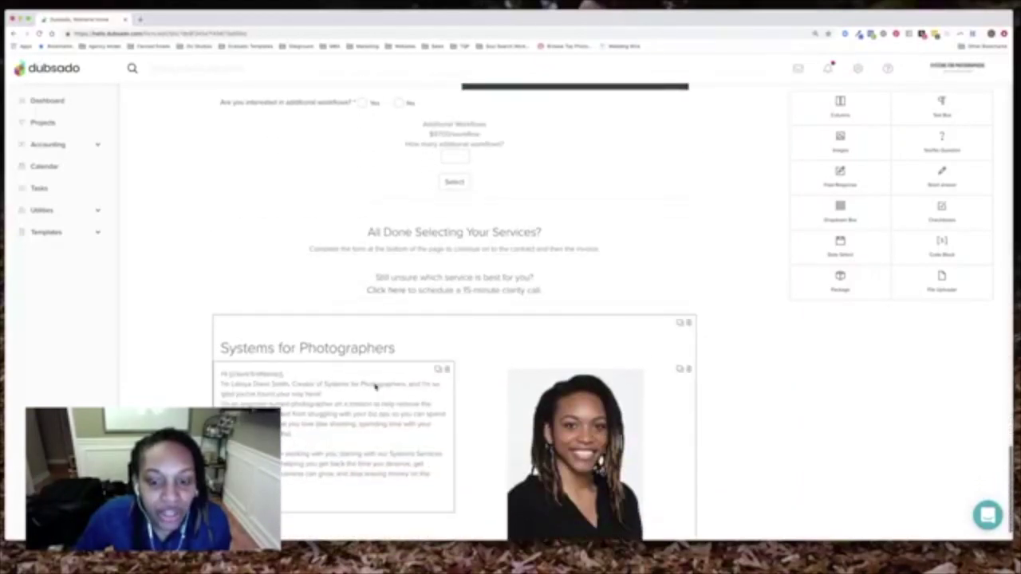
pyautogui.scroll(-1, 375, 387)
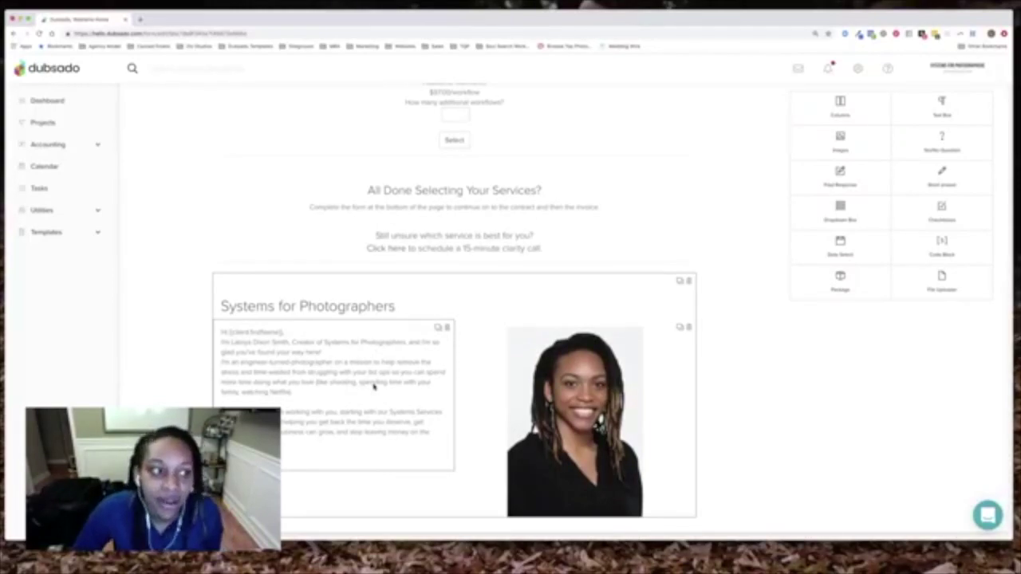
pyautogui.scroll(10, 373, 386)
pyautogui.scroll(8, 373, 386)
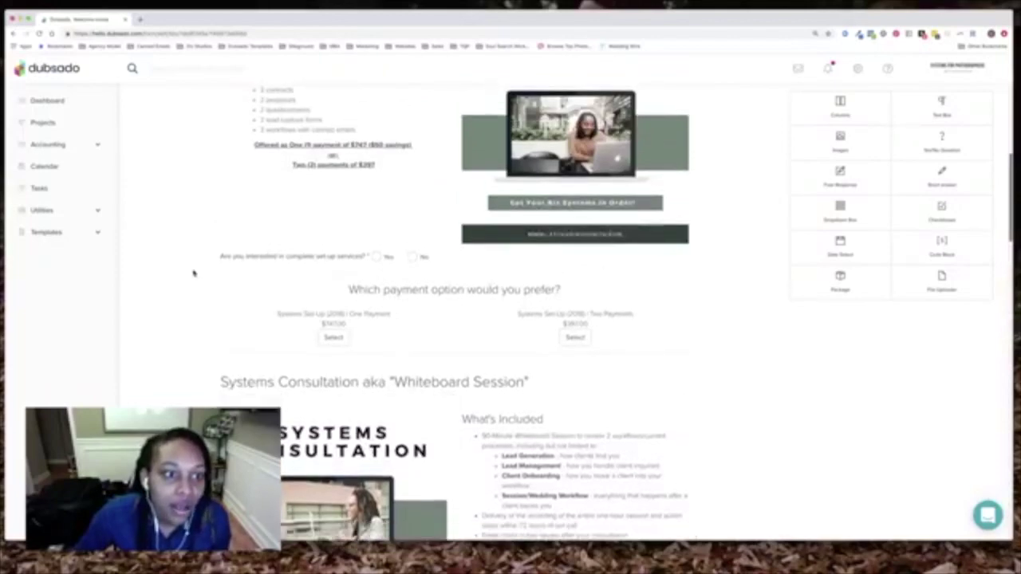
pyautogui.scroll(6, 196, 279)
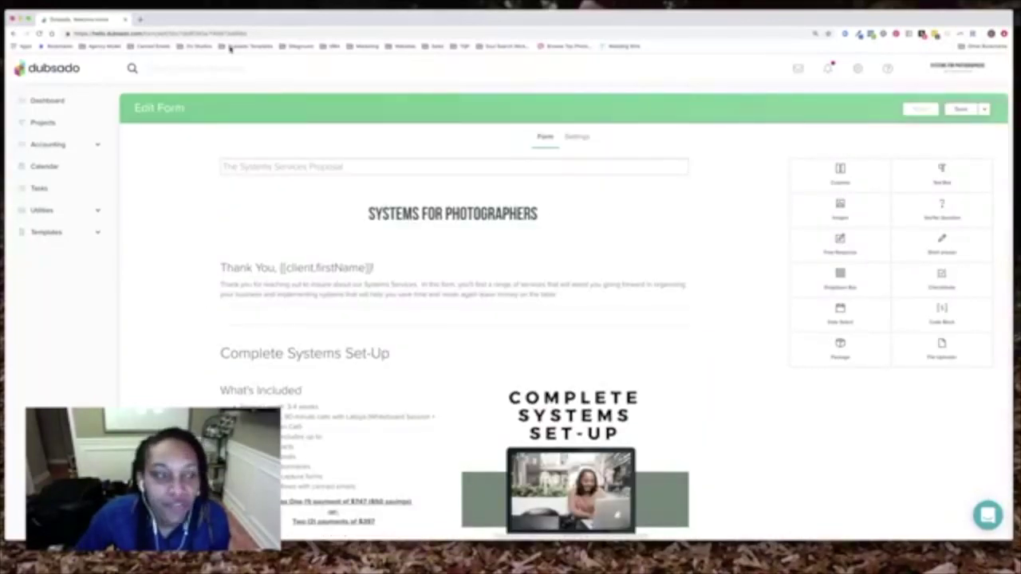
# Discard edits to The Systems Services Proposal and open Systems Services Proposal to its client fields
pyautogui.click(12, 35)
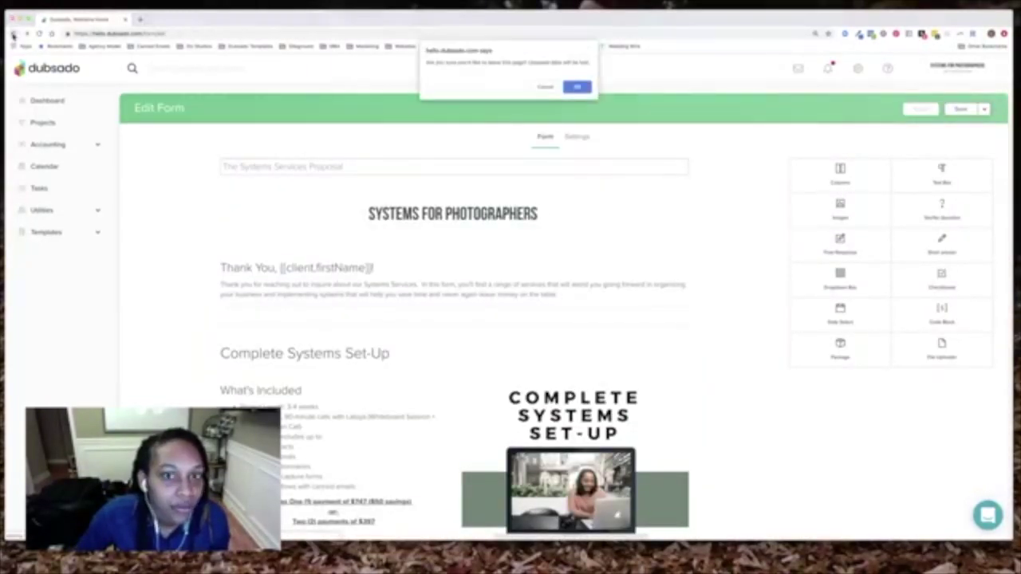
pyautogui.click(578, 86)
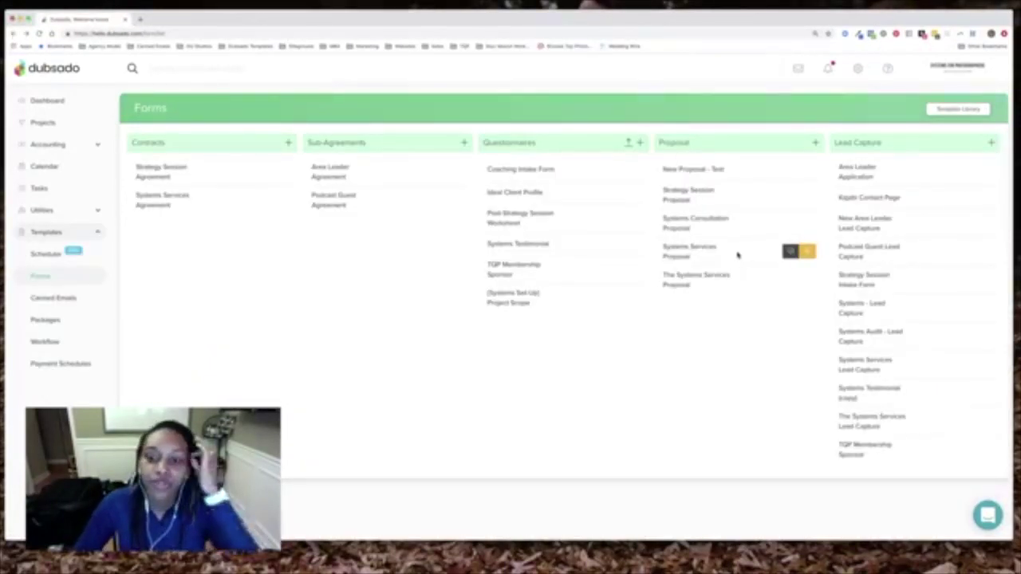
pyautogui.click(700, 255)
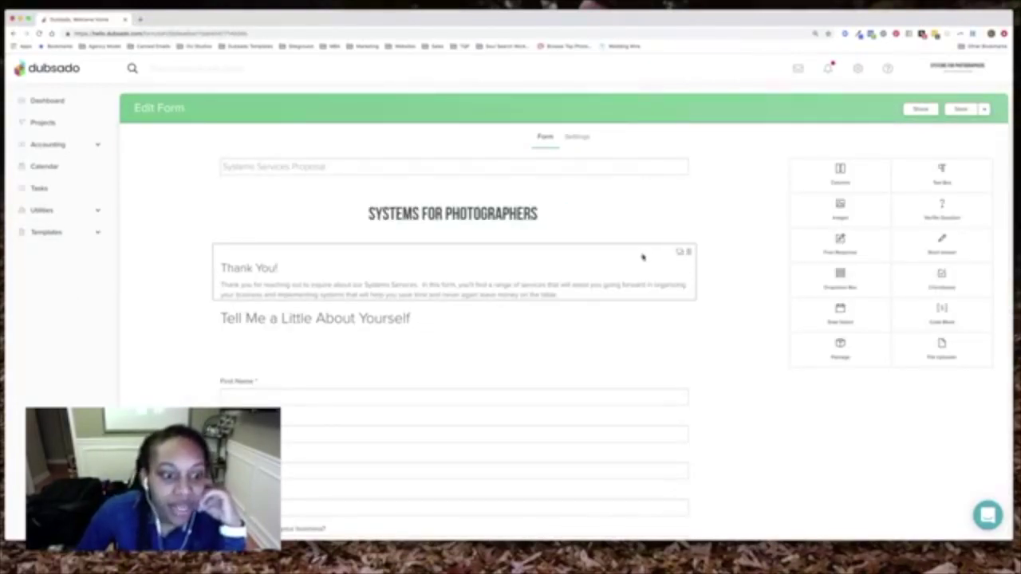
pyautogui.scroll(-4, 643, 257)
pyautogui.scroll(-15, 631, 256)
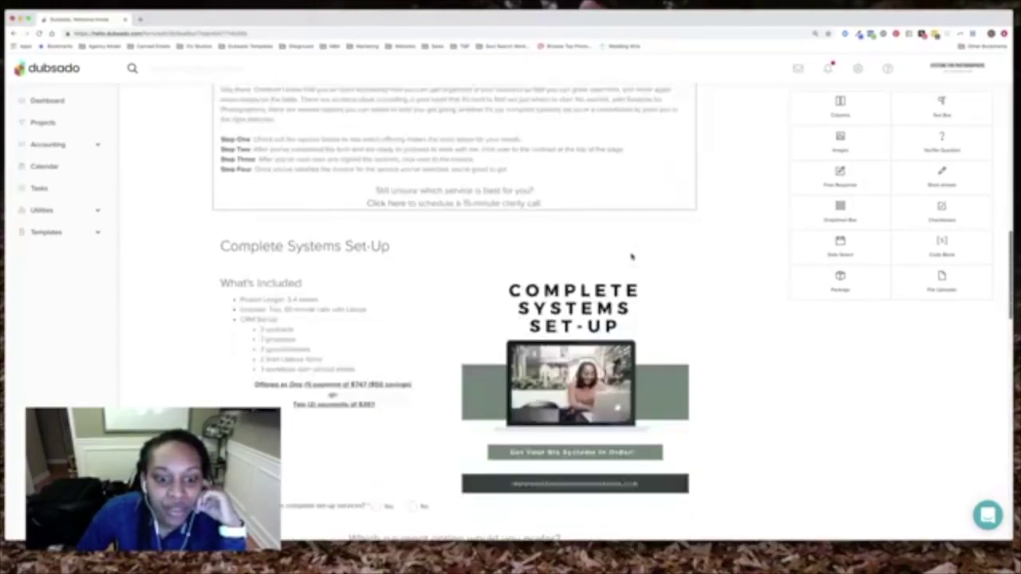
pyautogui.scroll(-10, 631, 256)
pyautogui.scroll(19, 631, 256)
pyautogui.scroll(8, 631, 256)
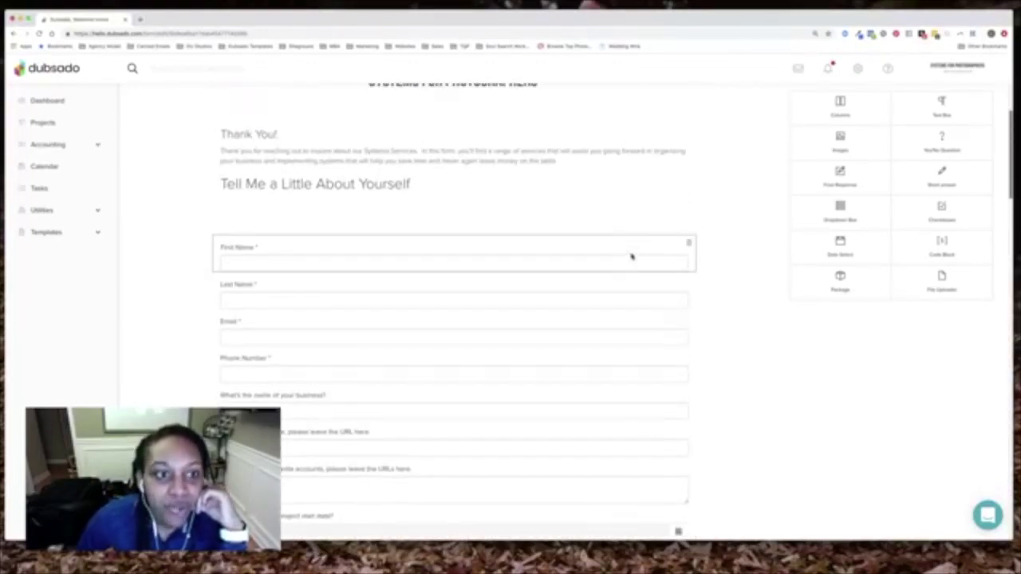
pyautogui.scroll(1, 624, 256)
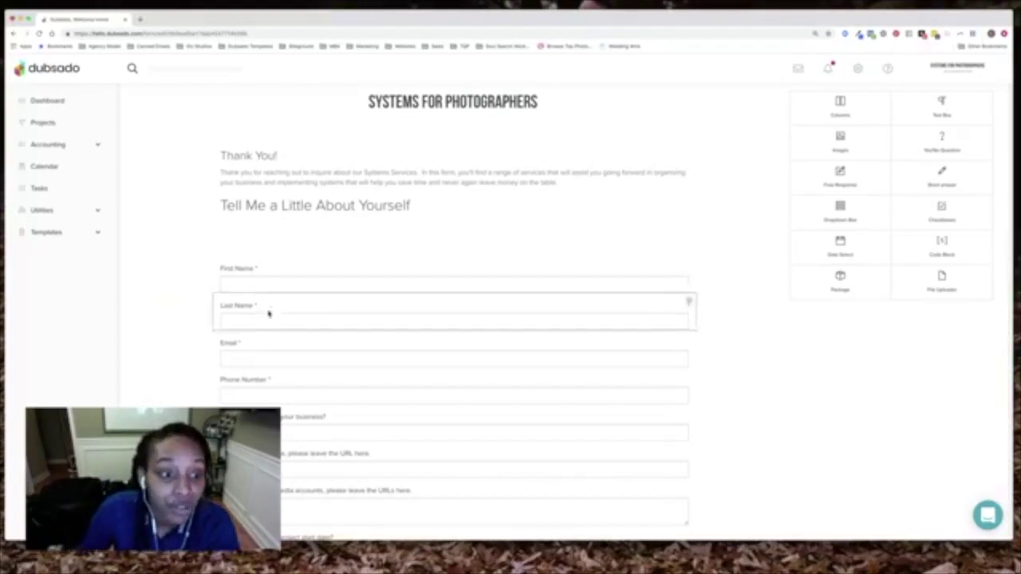
# Map First Name to Client First Name, then check the Last Name and Email client mappings
pyautogui.click(278, 279)
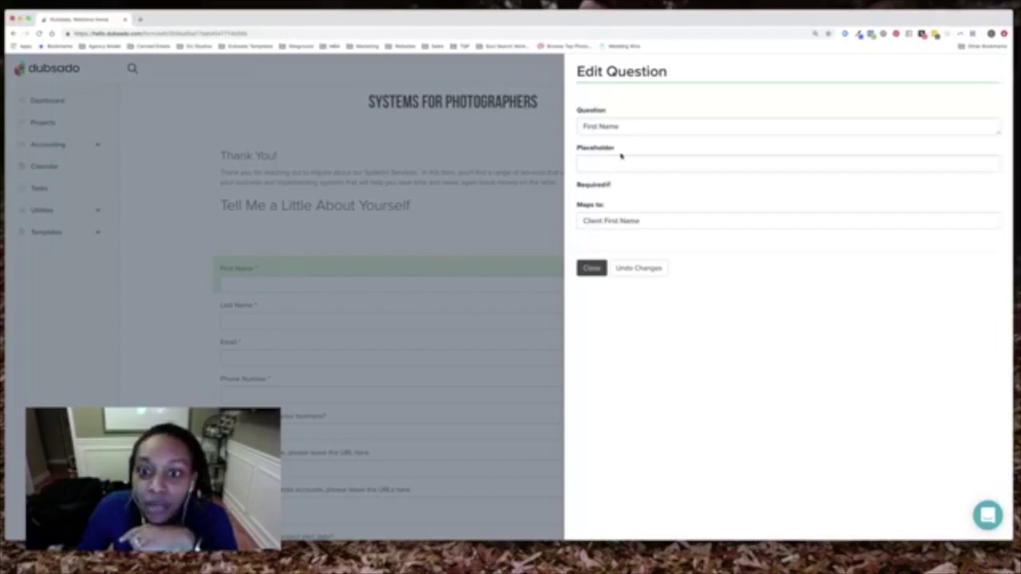
pyautogui.click(670, 228)
pyautogui.click(642, 225)
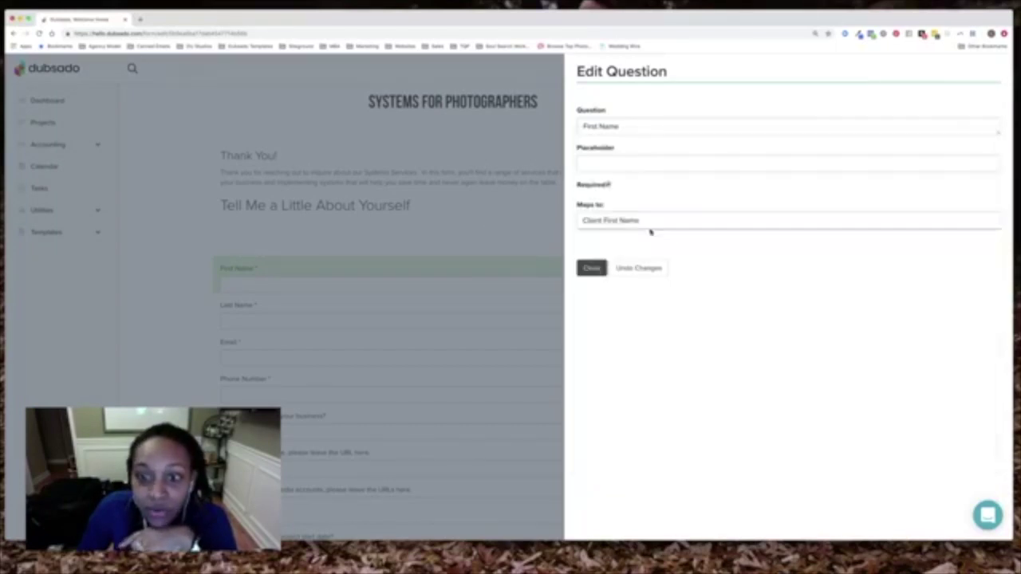
pyautogui.click(597, 269)
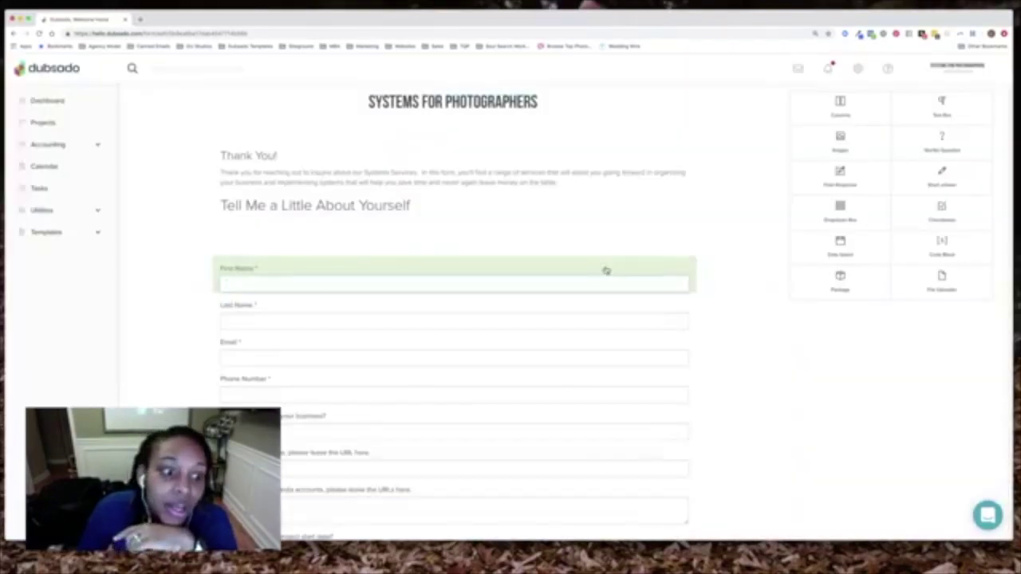
pyautogui.click(311, 310)
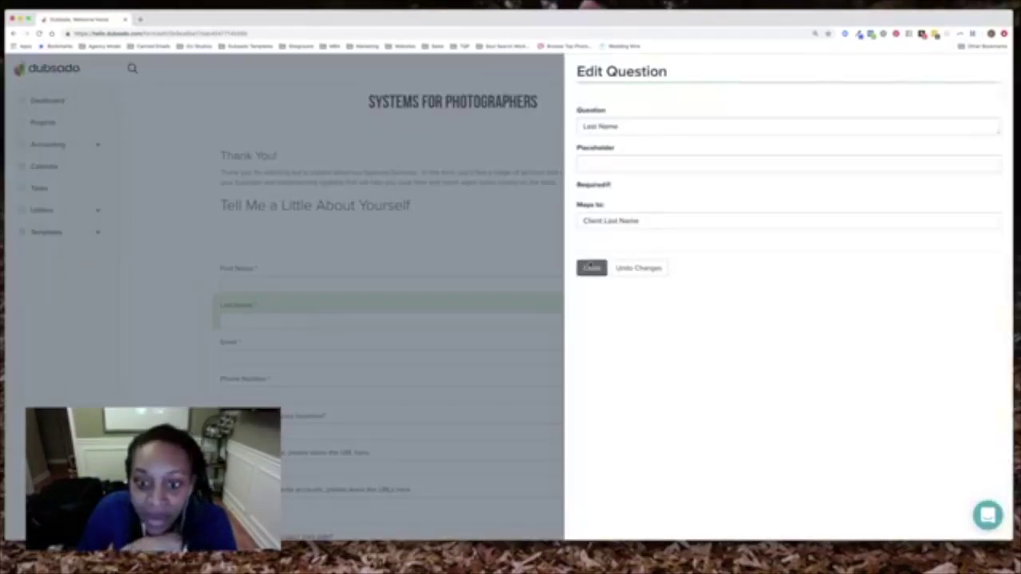
pyautogui.click(591, 268)
pyautogui.click(355, 342)
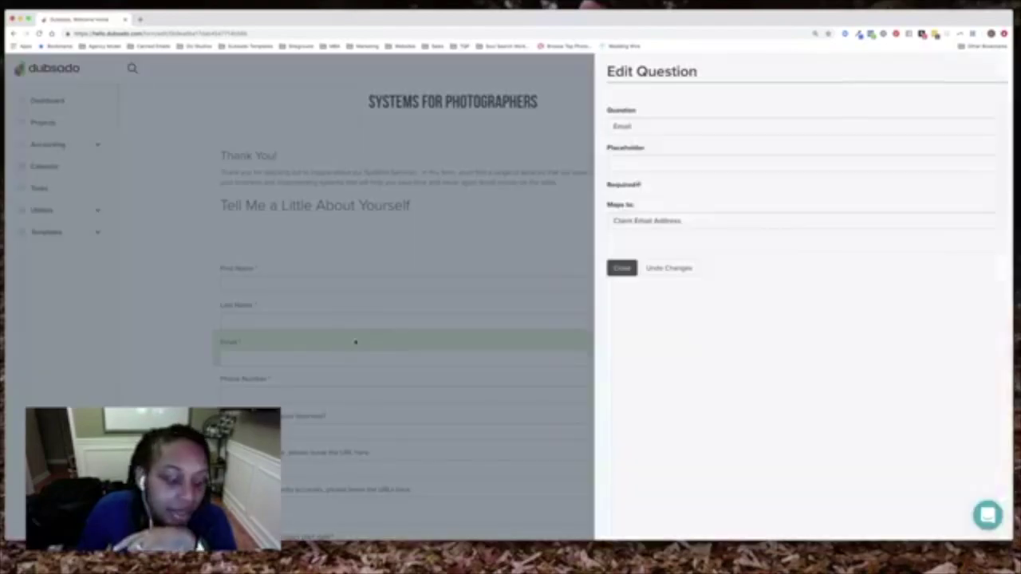
pyautogui.click(591, 268)
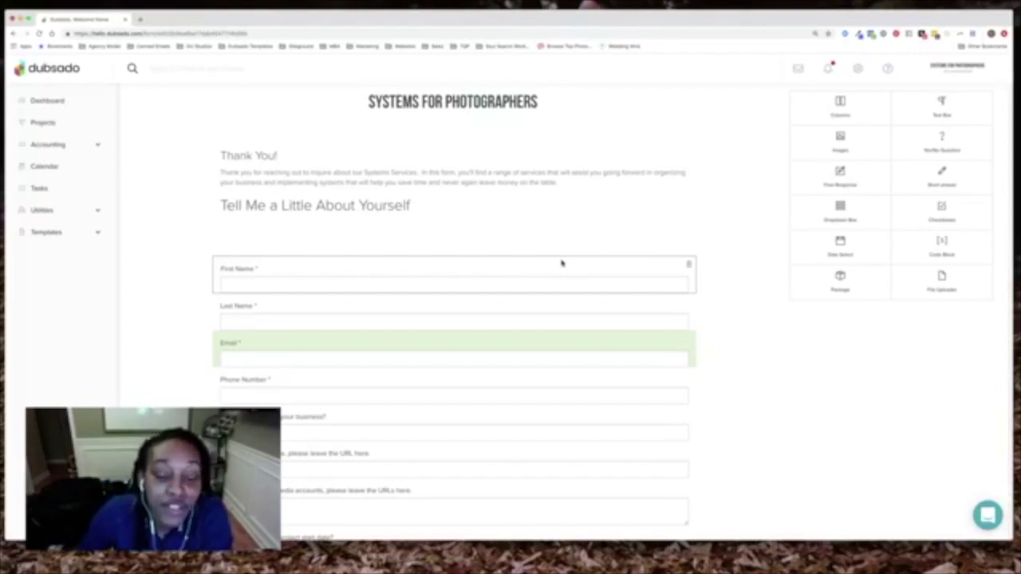
pyautogui.click(432, 227)
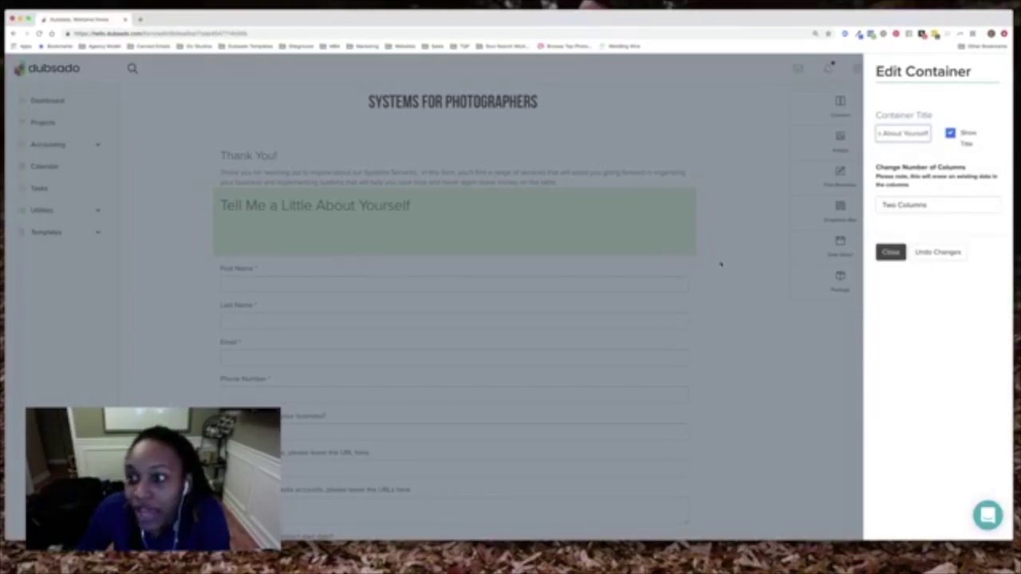
pyautogui.click(890, 252)
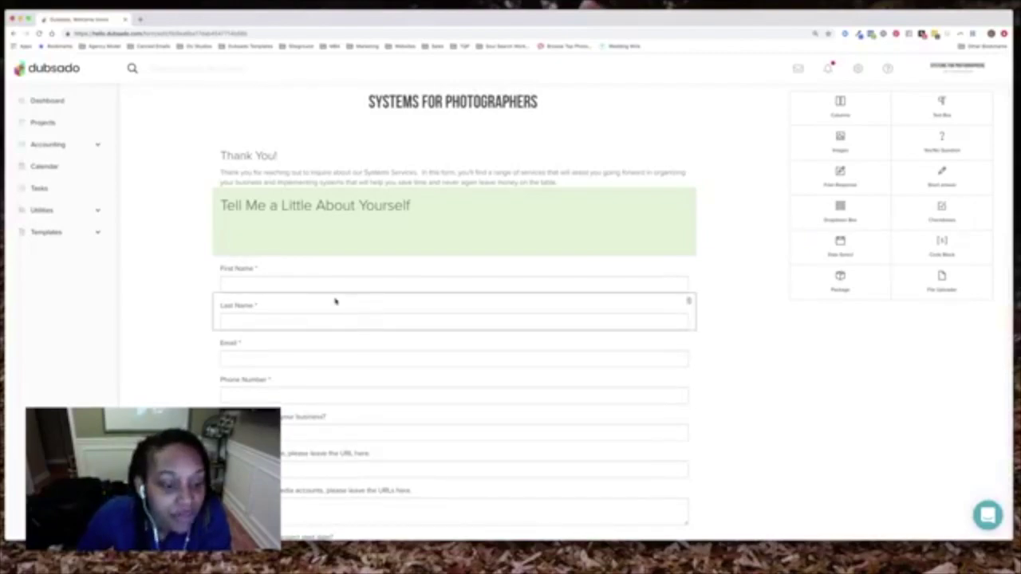
pyautogui.moveTo(270, 271); pyautogui.dragTo(266, 241)
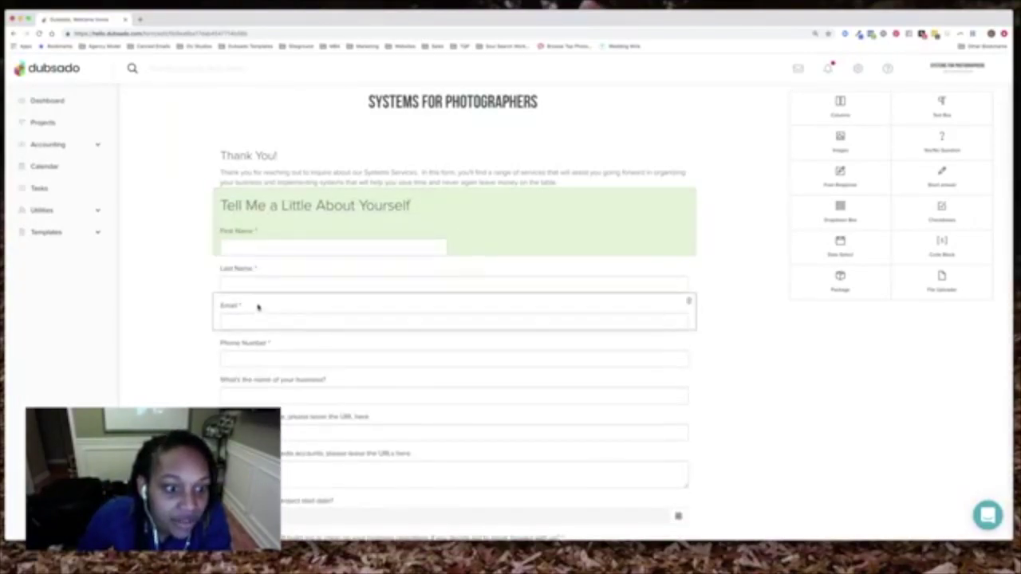
pyautogui.moveTo(263, 276); pyautogui.dragTo(519, 255)
pyautogui.moveTo(271, 283); pyautogui.dragTo(264, 345)
pyautogui.moveTo(522, 277)
pyautogui.mouseDown()
pyautogui.moveTo(462, 287)
pyautogui.moveTo(506, 269)
pyautogui.moveTo(499, 260)
pyautogui.moveTo(516, 282)
pyautogui.moveTo(550, 262)
pyautogui.moveTo(385, 265)
pyautogui.moveTo(548, 270)
pyautogui.moveTo(524, 285)
pyautogui.moveTo(479, 258)
pyautogui.moveTo(518, 281)
pyautogui.mouseUp()
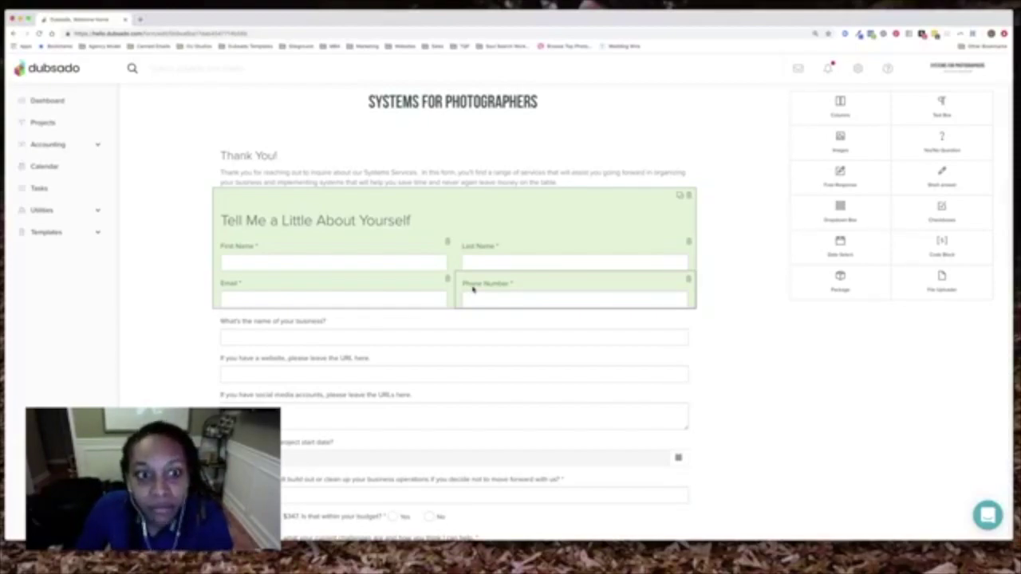
pyautogui.moveTo(397, 253); pyautogui.dragTo(431, 312)
pyautogui.moveTo(506, 241); pyautogui.dragTo(368, 314)
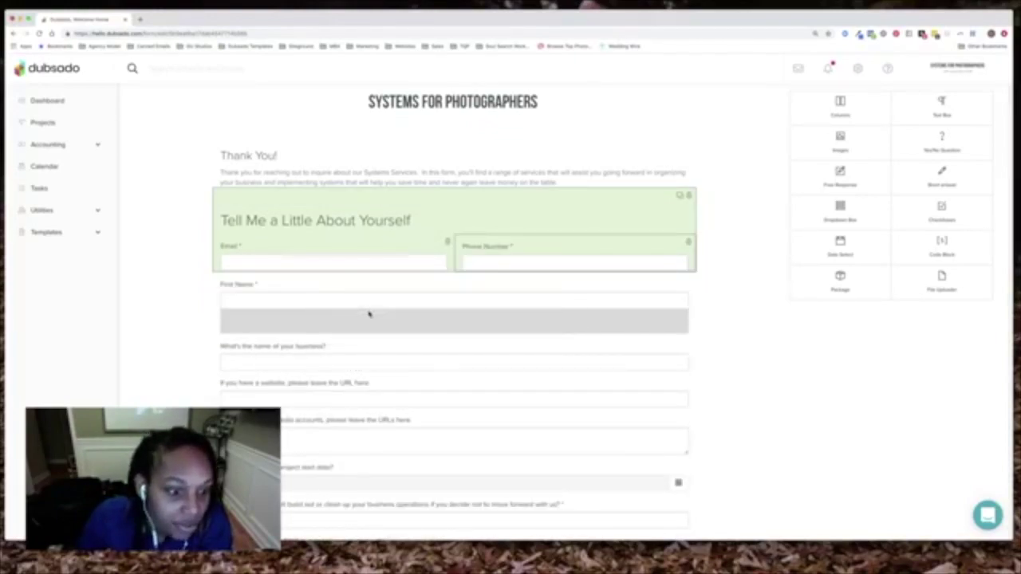
pyautogui.moveTo(285, 245); pyautogui.dragTo(289, 351)
pyautogui.moveTo(506, 244); pyautogui.dragTo(333, 376)
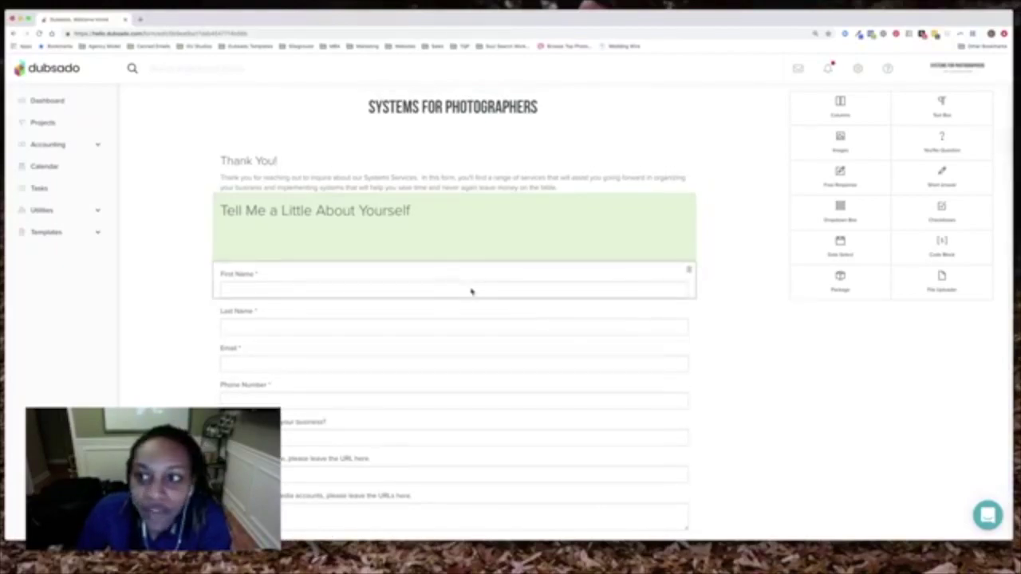
pyautogui.scroll(3, 479, 294)
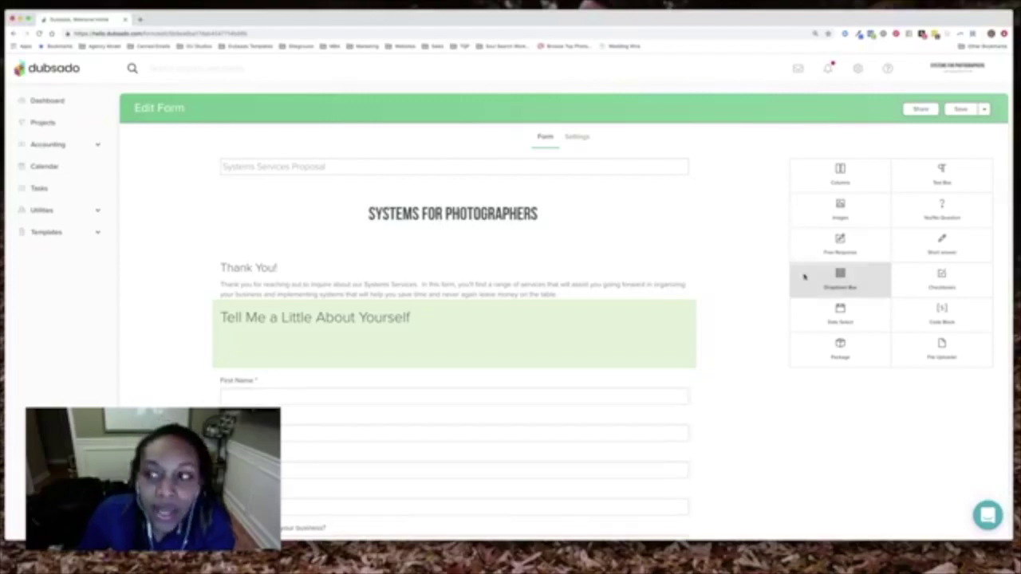
# Save the form with preview and copy the proposal's Direct Link from Share
pyautogui.click(985, 109)
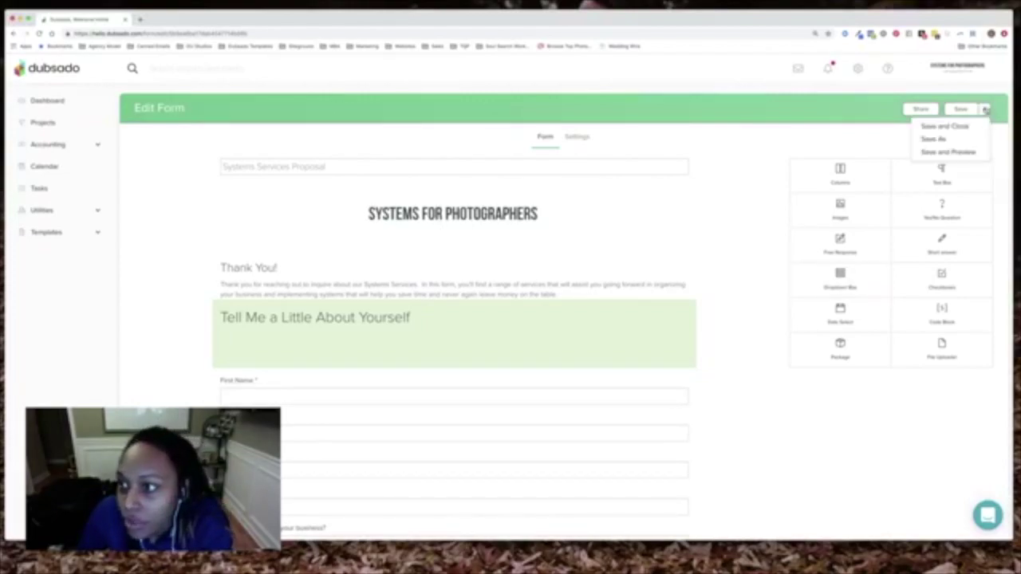
pyautogui.click(962, 152)
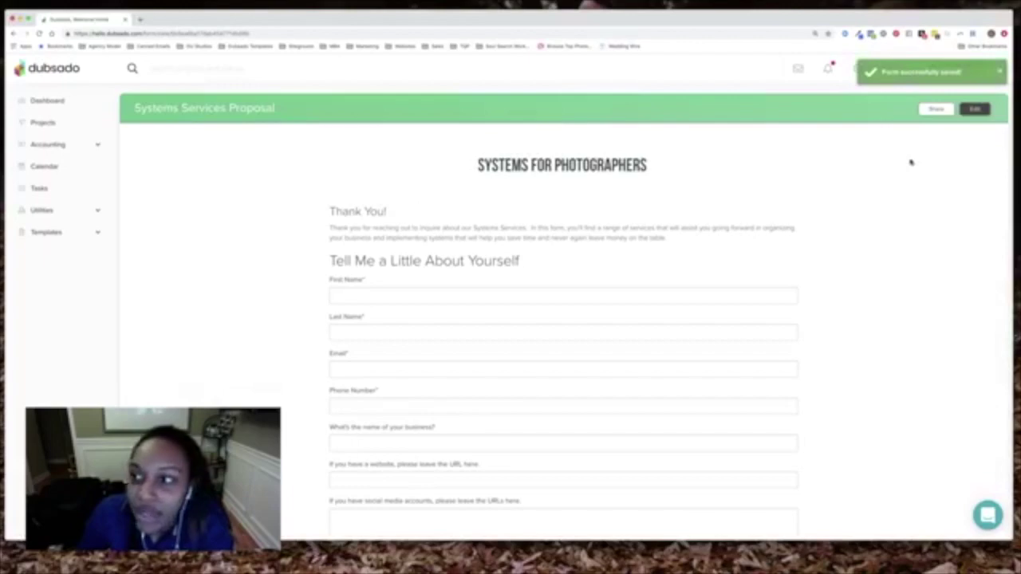
pyautogui.click(935, 109)
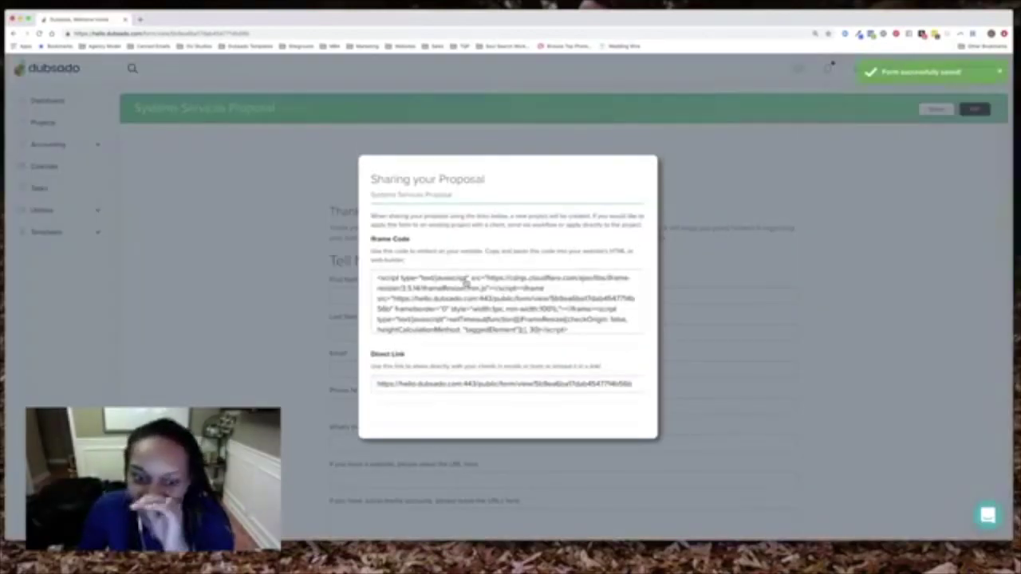
pyautogui.click(446, 385)
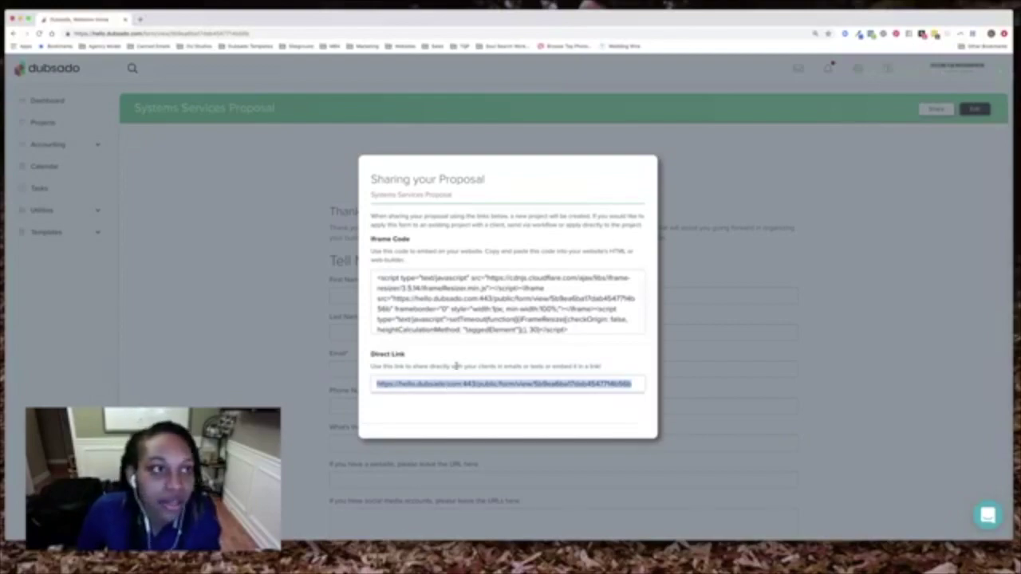
# Load the copied direct link in a new browser tab and close the share dialog
pyautogui.click(140, 19)
pyautogui.write('https://hello.dubsado.com:443/public/form/view/5b9ea6ba17dab45477f4b56b')
pyautogui.press('Return')
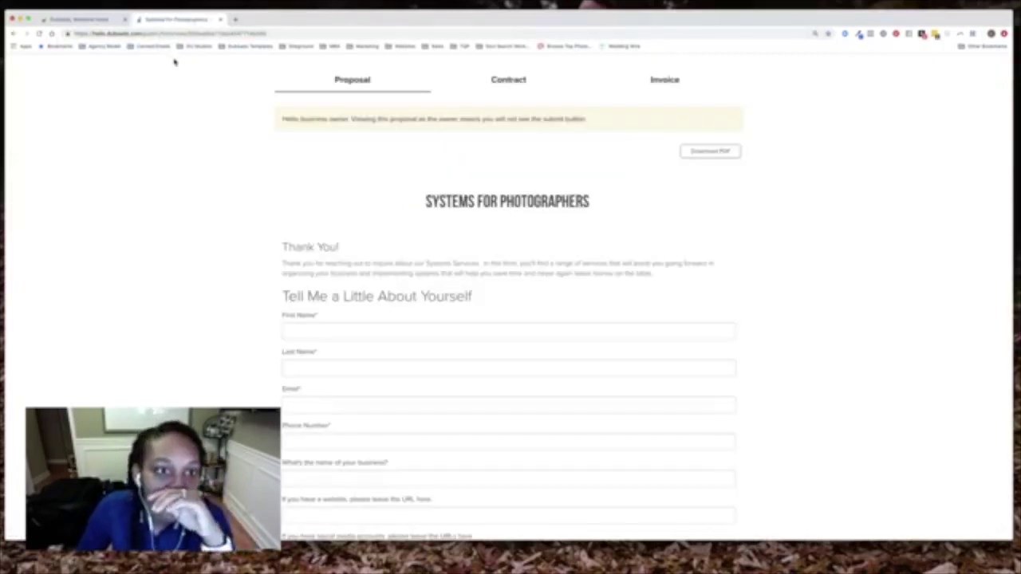
pyautogui.click(80, 19)
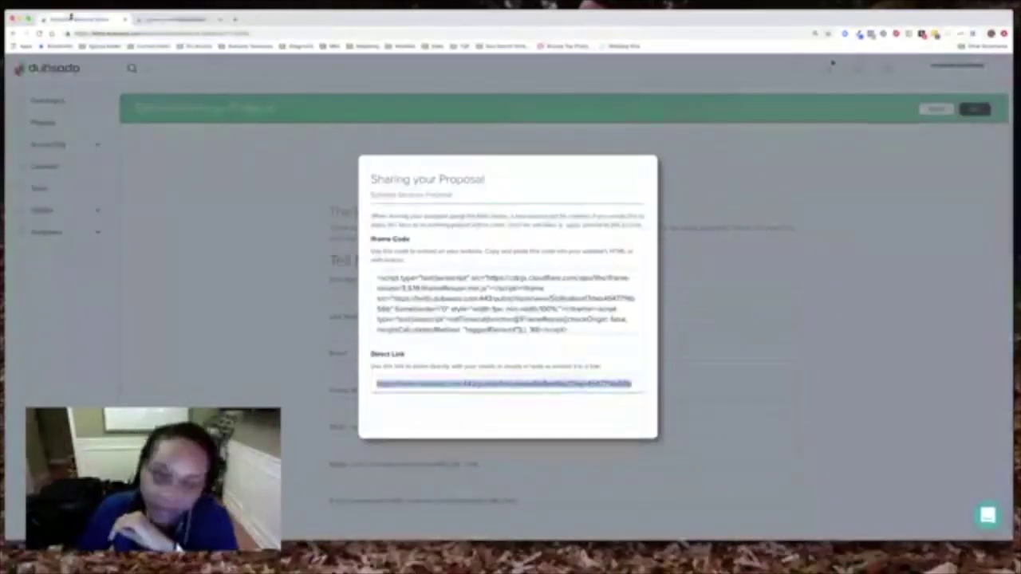
pyautogui.click(862, 204)
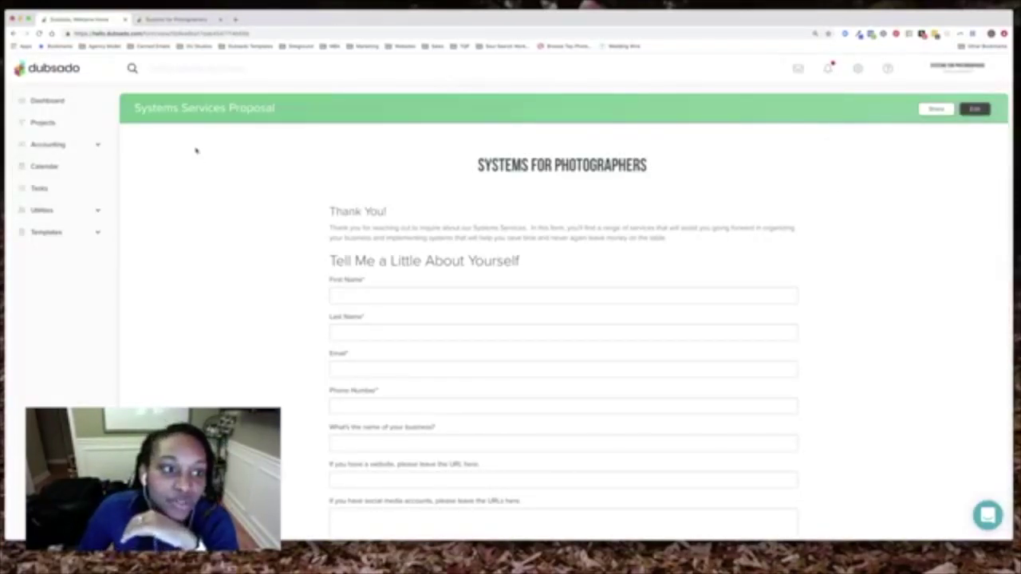
# Review the saved proposal preview, then return to editing the form
pyautogui.scroll(-5, 523, 279)
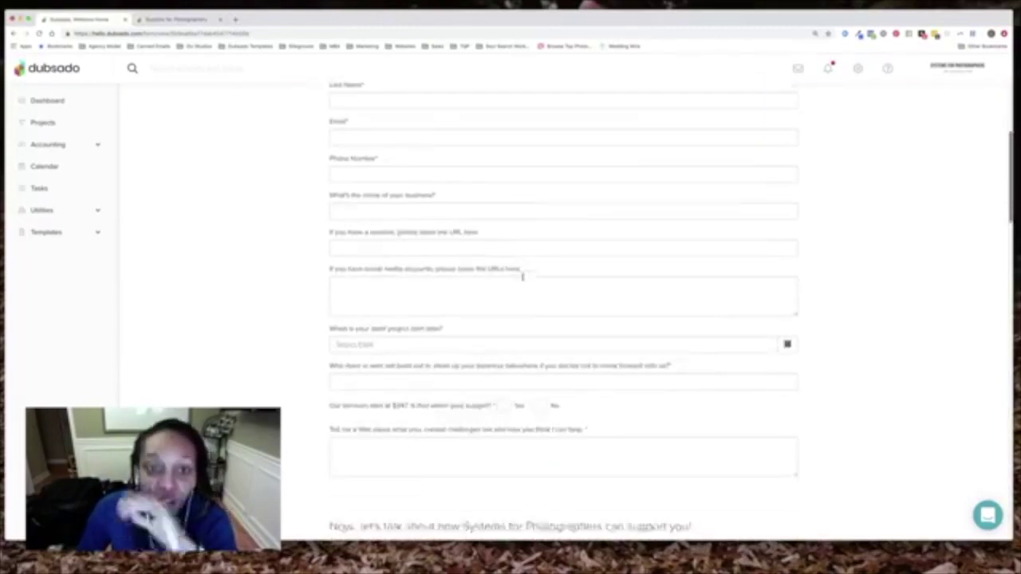
pyautogui.scroll(-1, 522, 276)
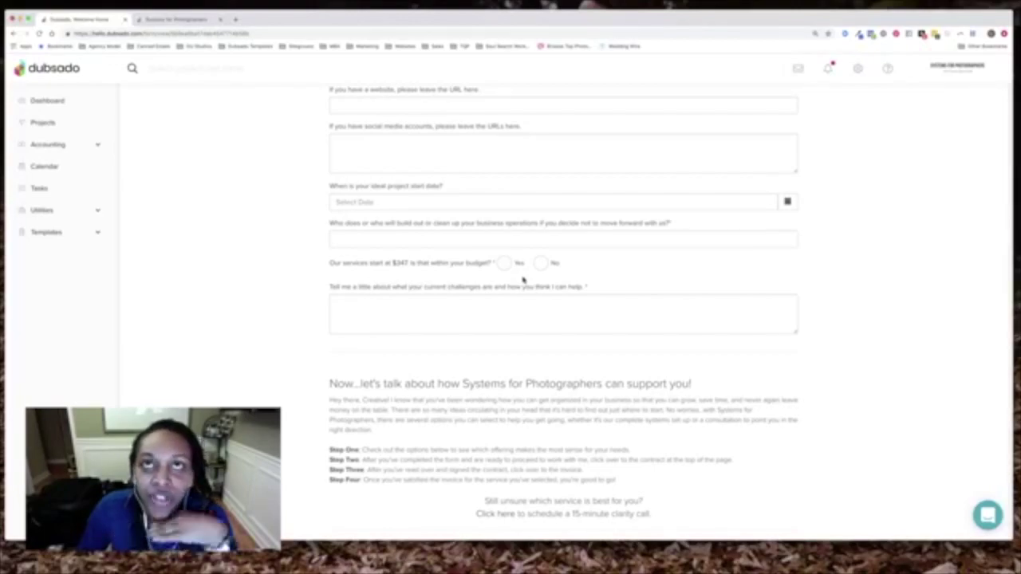
pyautogui.scroll(-2, 523, 279)
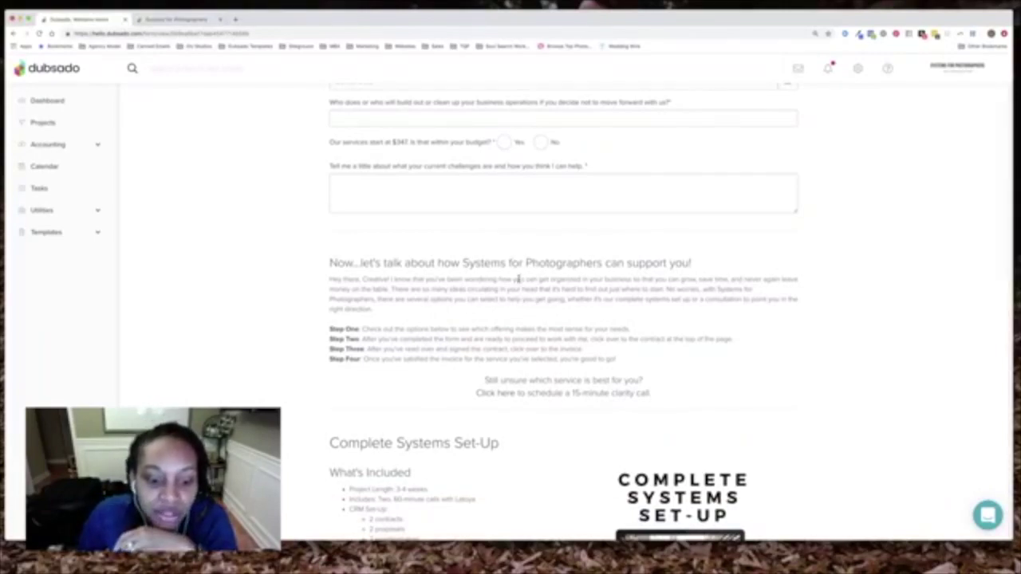
pyautogui.scroll(-5, 518, 279)
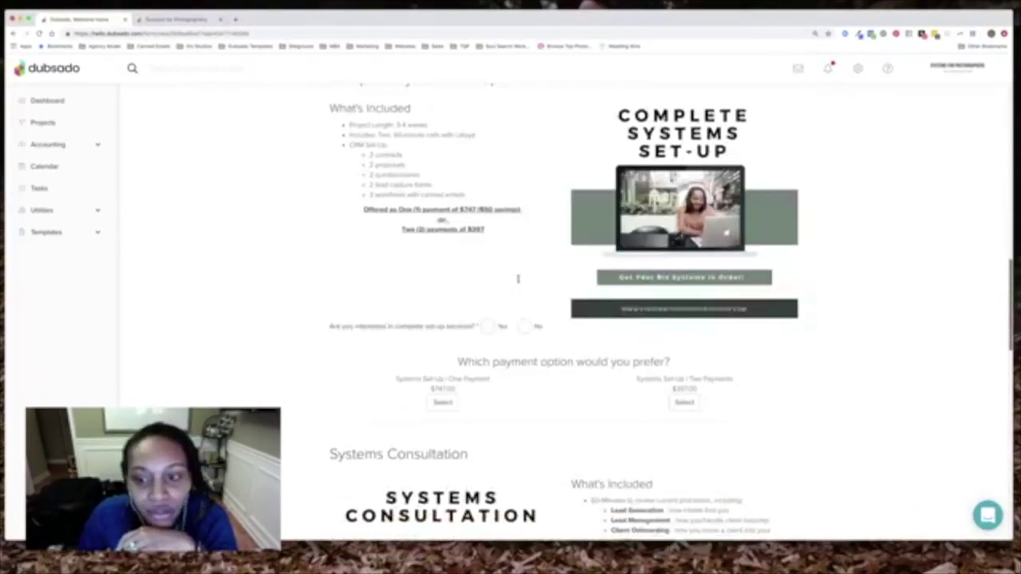
pyautogui.scroll(-4, 518, 280)
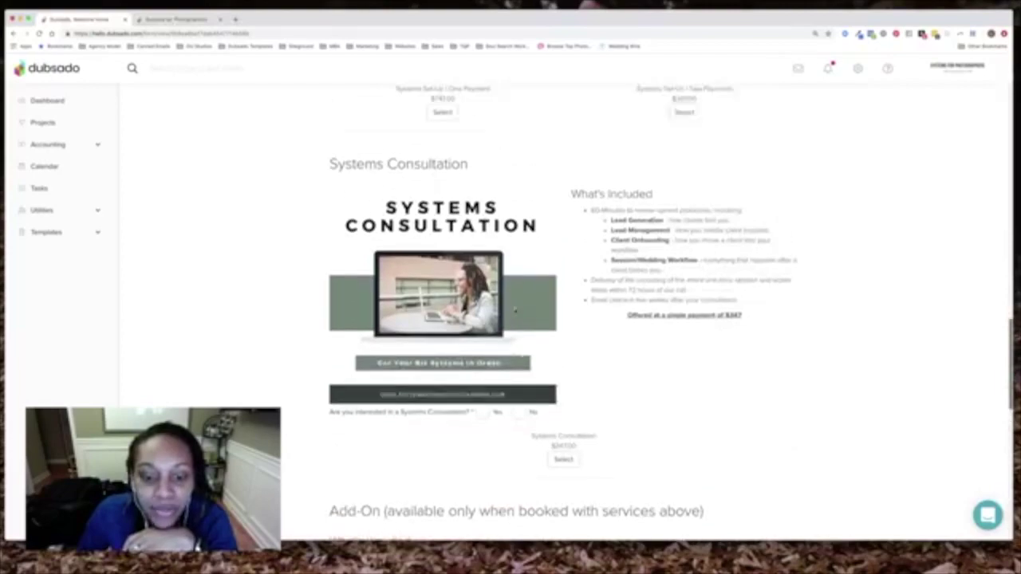
pyautogui.scroll(15, 514, 309)
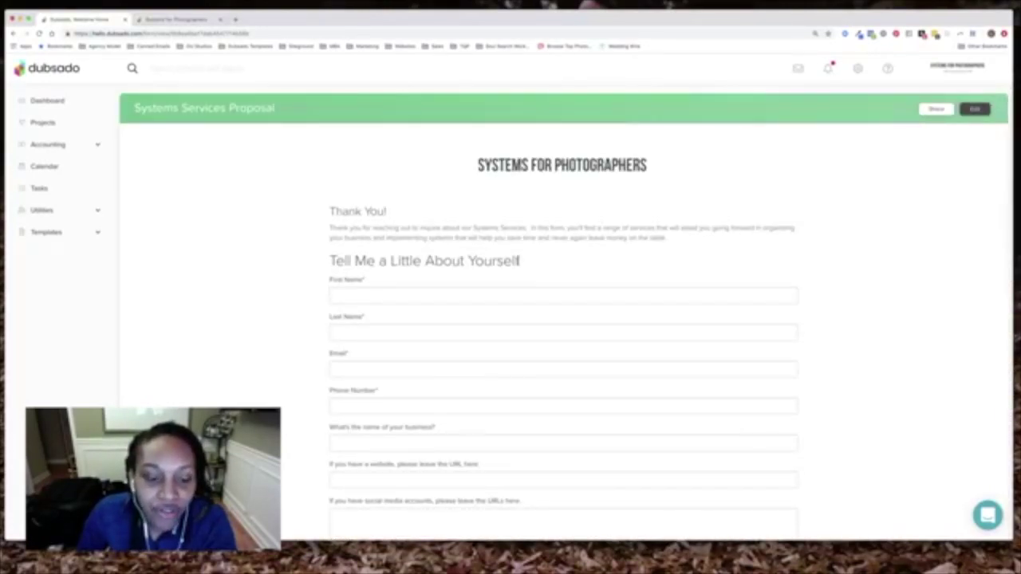
pyautogui.scroll(-2, 519, 261)
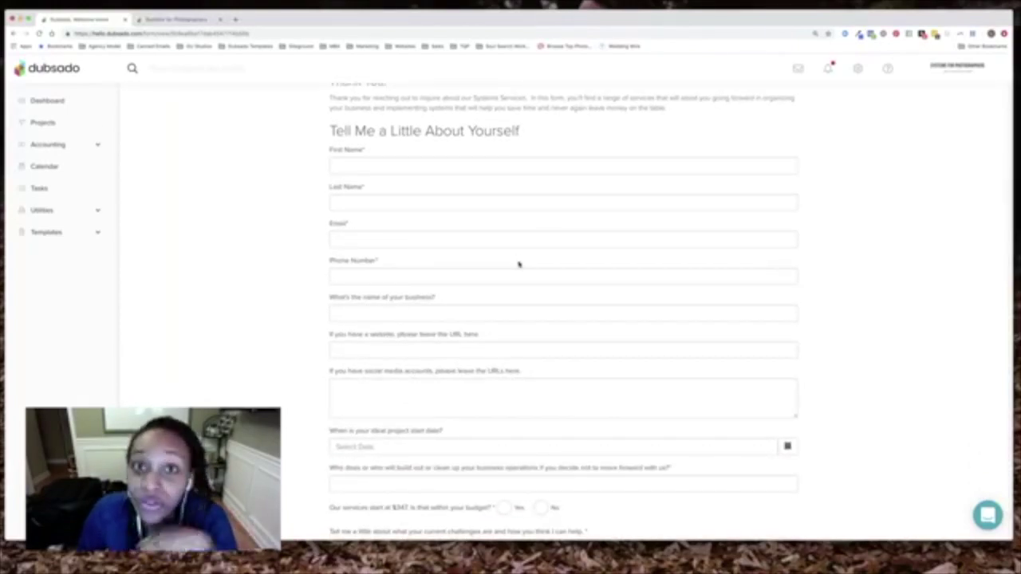
pyautogui.scroll(-3, 520, 263)
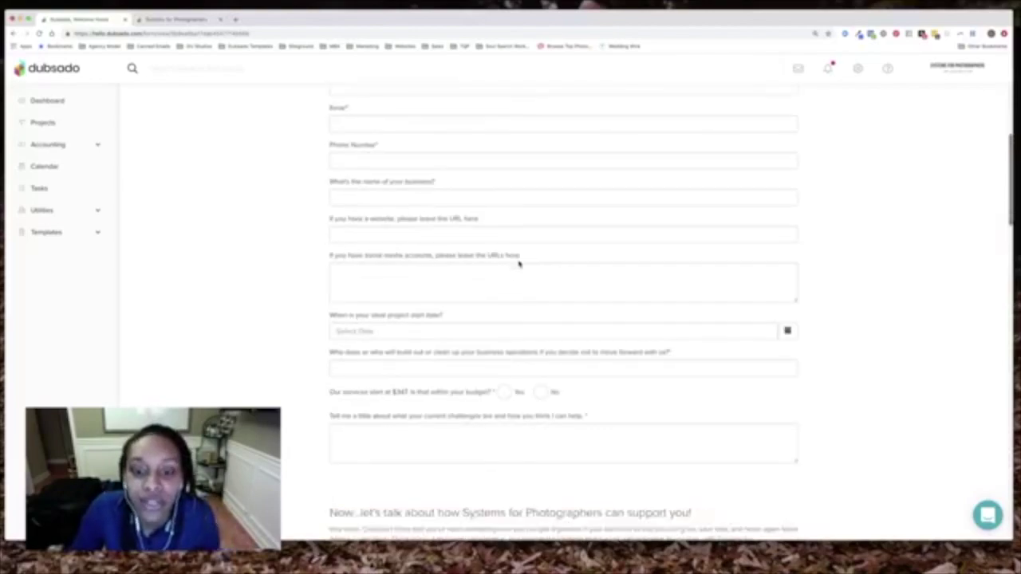
pyautogui.scroll(-8, 523, 263)
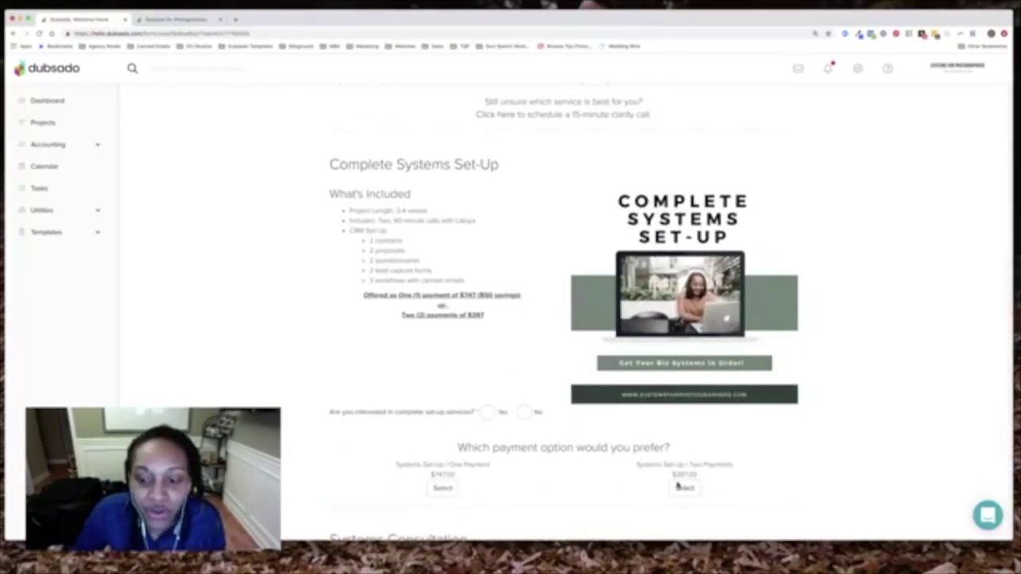
pyautogui.scroll(12, 627, 474)
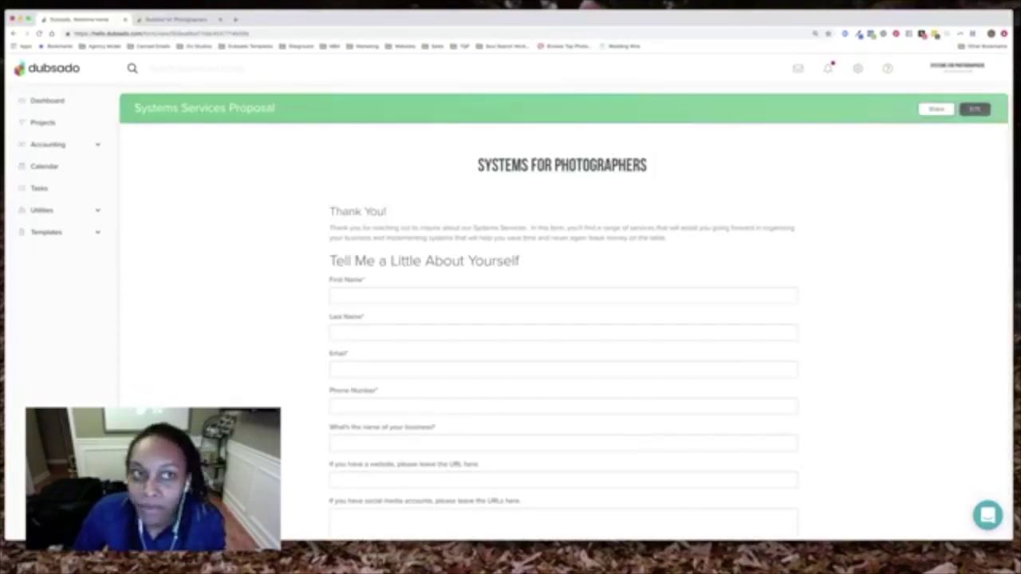
pyautogui.click(975, 110)
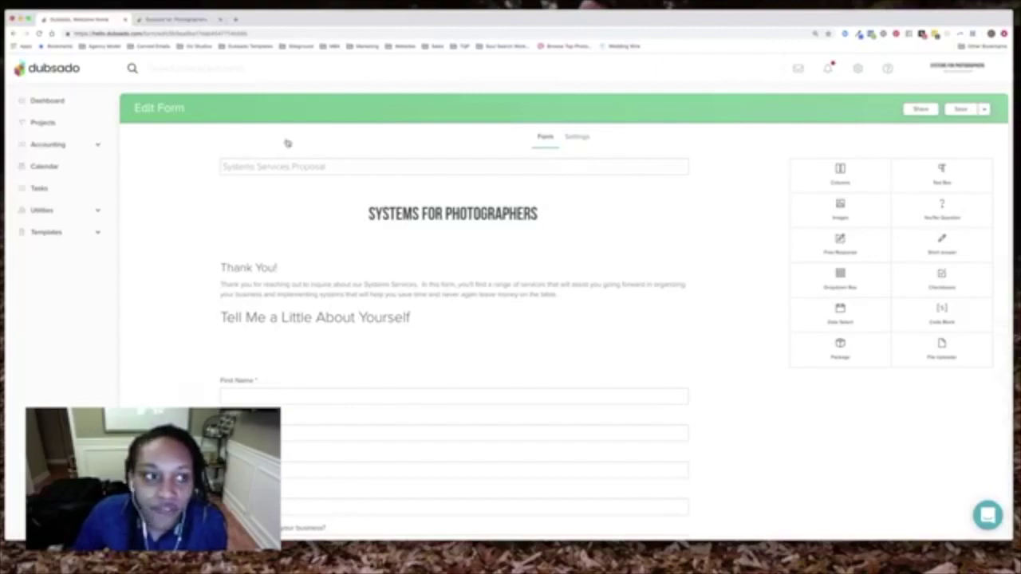
# In the proposal Settings, confirm the invoice payment schedule stays at 50%
pyautogui.click(579, 137)
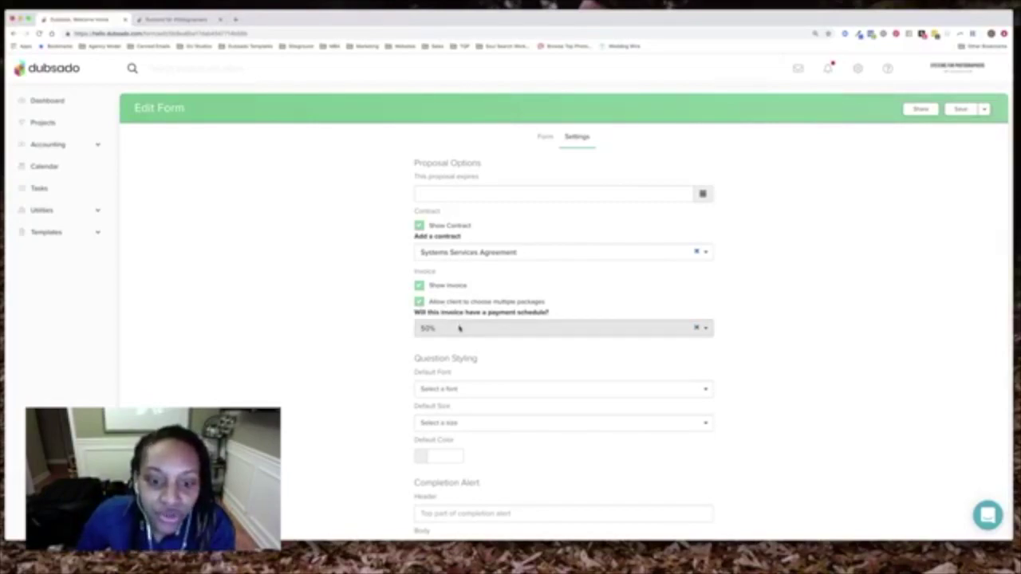
pyautogui.click(459, 328)
pyautogui.click(386, 324)
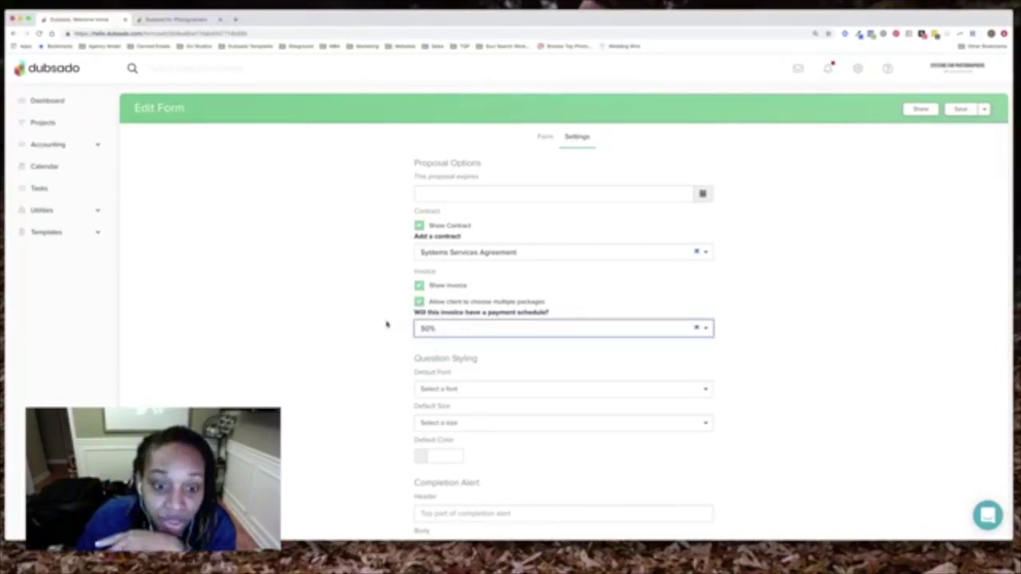
pyautogui.click(451, 334)
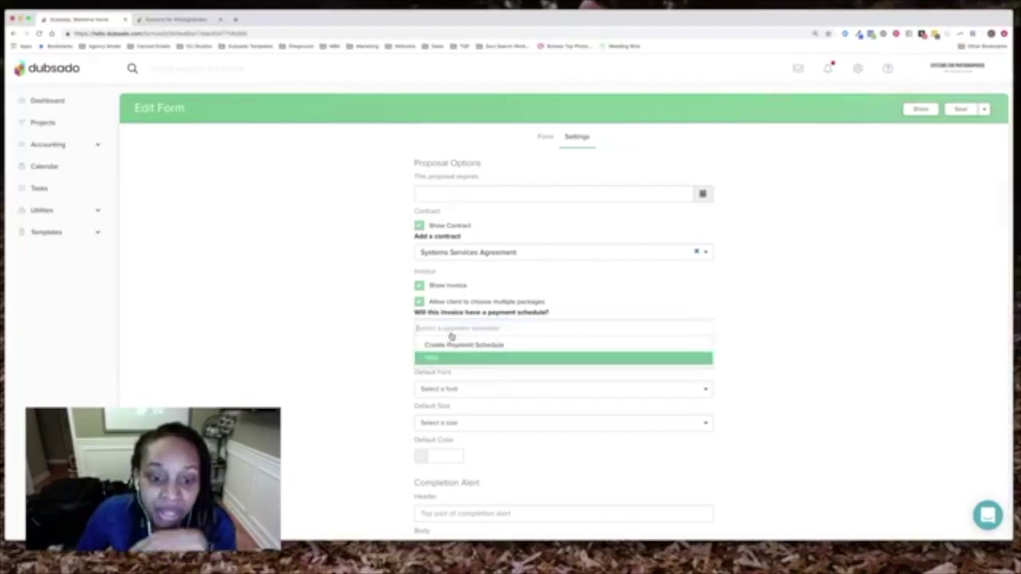
pyautogui.click(381, 325)
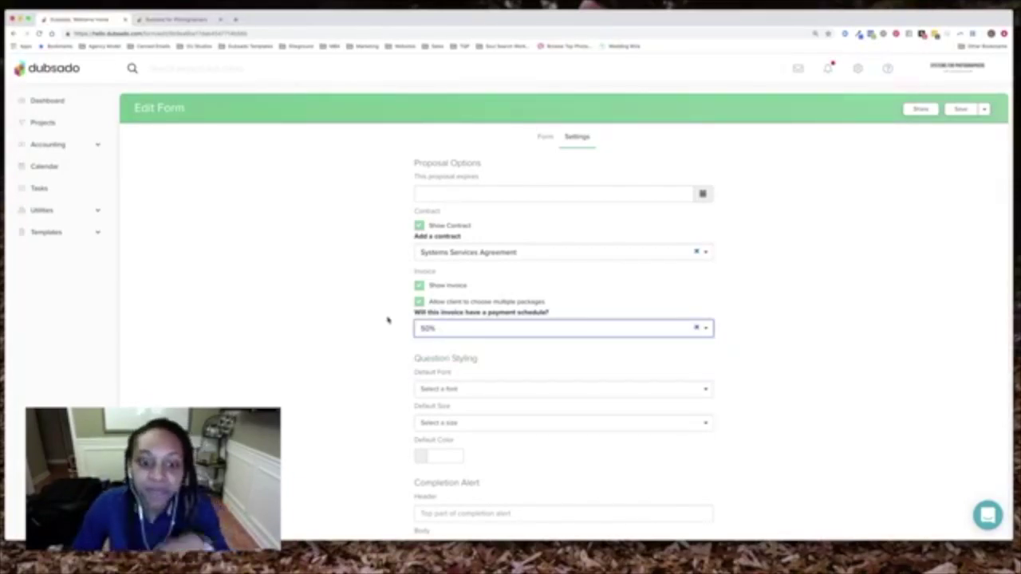
# Under Privacy Settings, choose Yes to create a new project when the proposal is completed
pyautogui.scroll(-5, 394, 324)
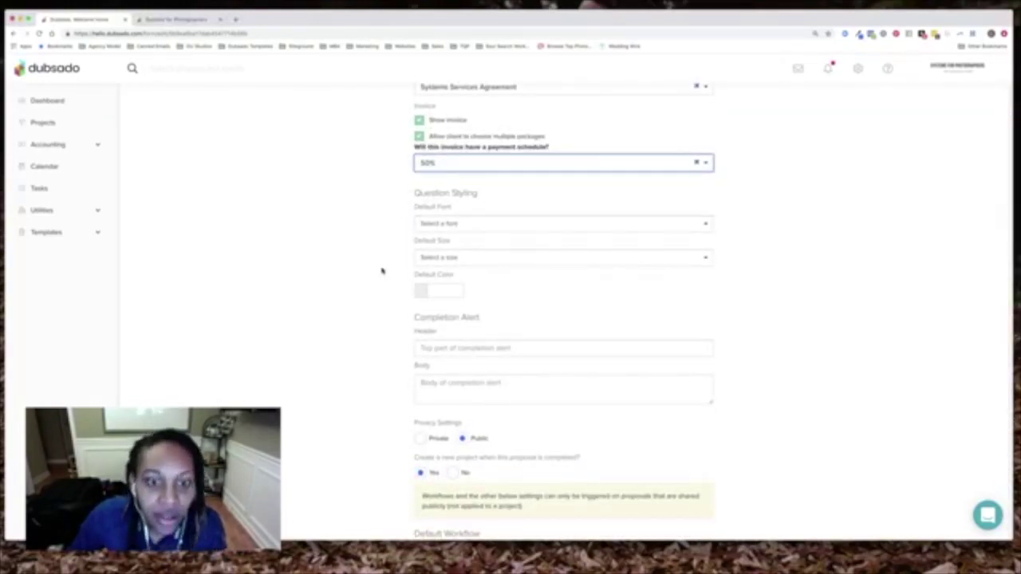
pyautogui.scroll(-4, 369, 257)
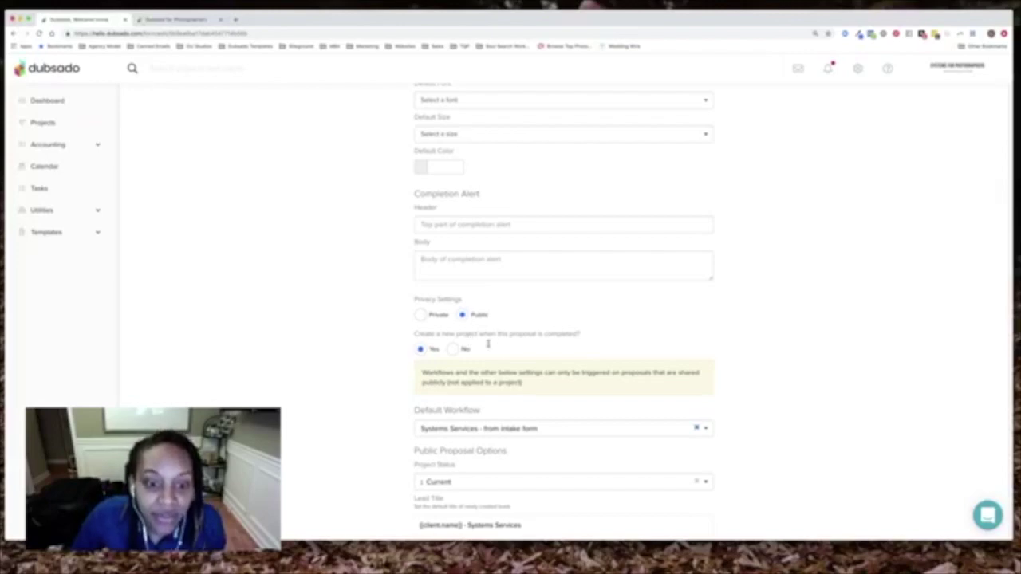
pyautogui.click(422, 349)
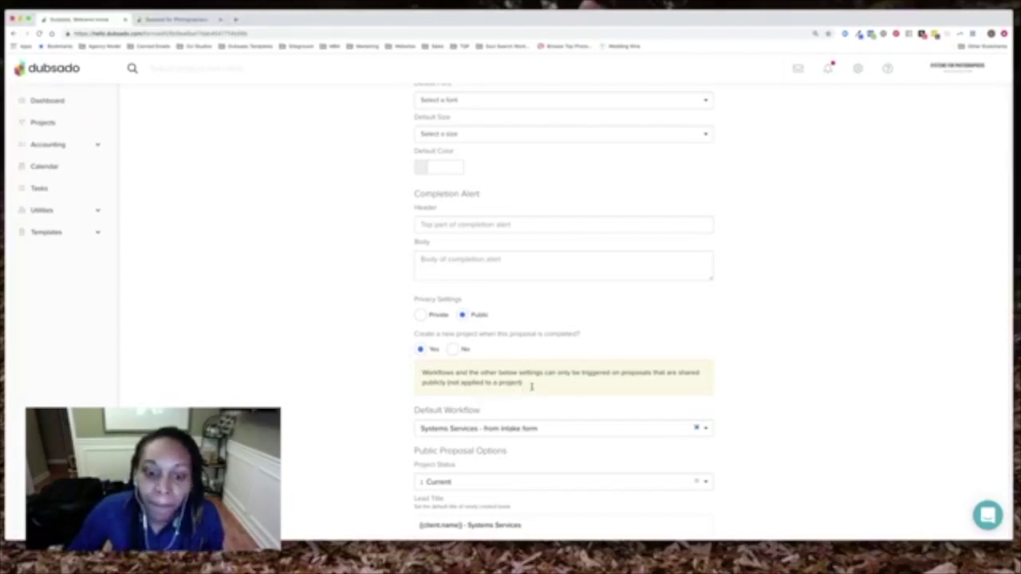
pyautogui.scroll(-2, 531, 386)
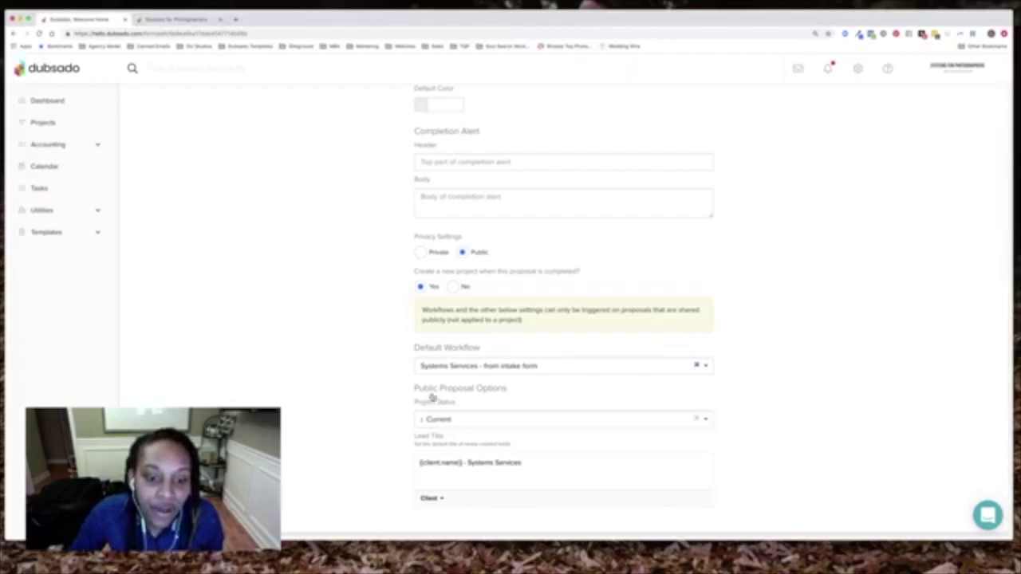
# Set new projects to Current status and keep the lead title '{{client.name}} - Systems Services'
pyautogui.click(463, 423)
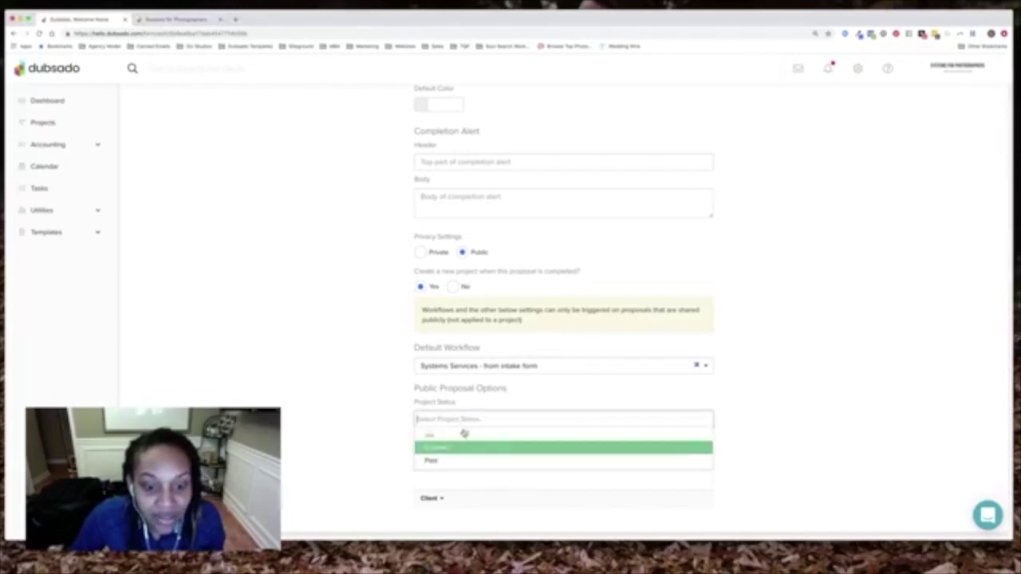
pyautogui.click(433, 448)
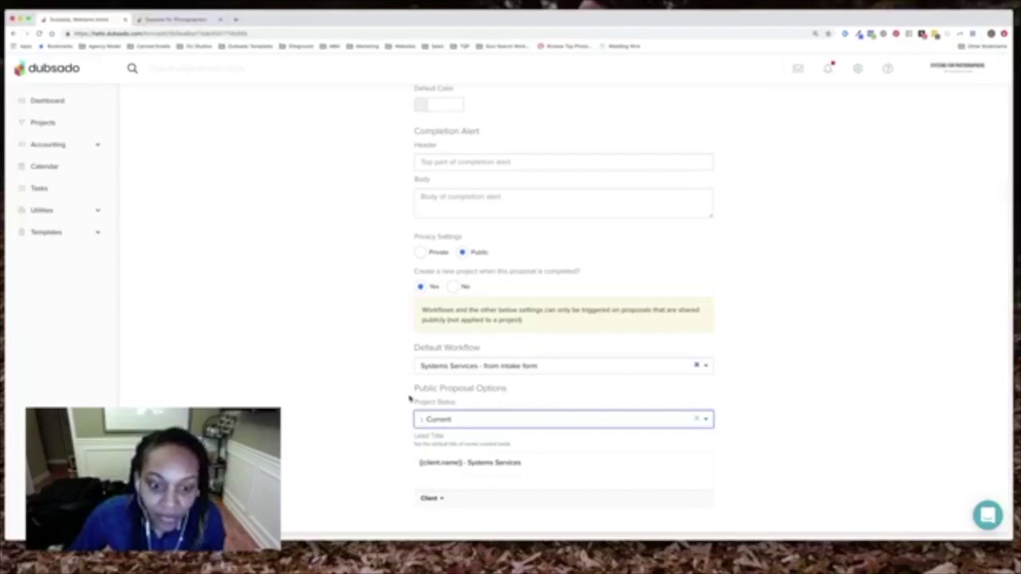
pyautogui.click(560, 464)
pyautogui.moveTo(551, 463); pyautogui.dragTo(414, 459)
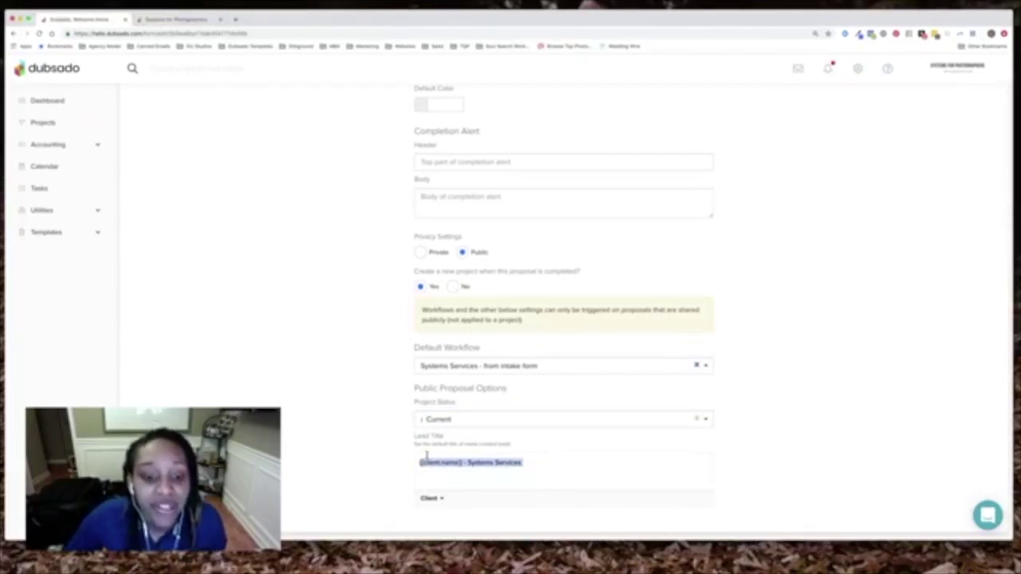
pyautogui.click(457, 479)
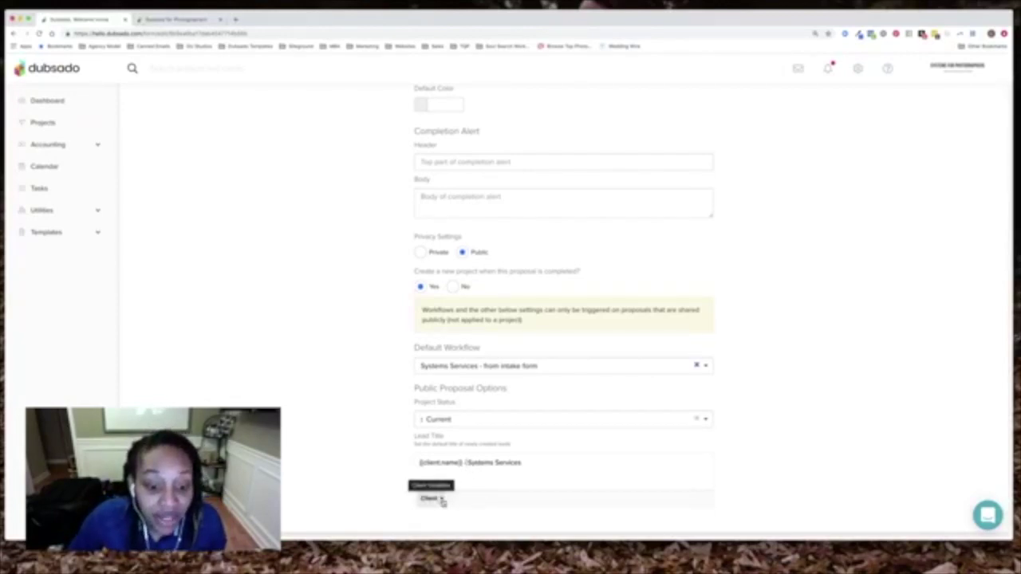
pyautogui.click(466, 464)
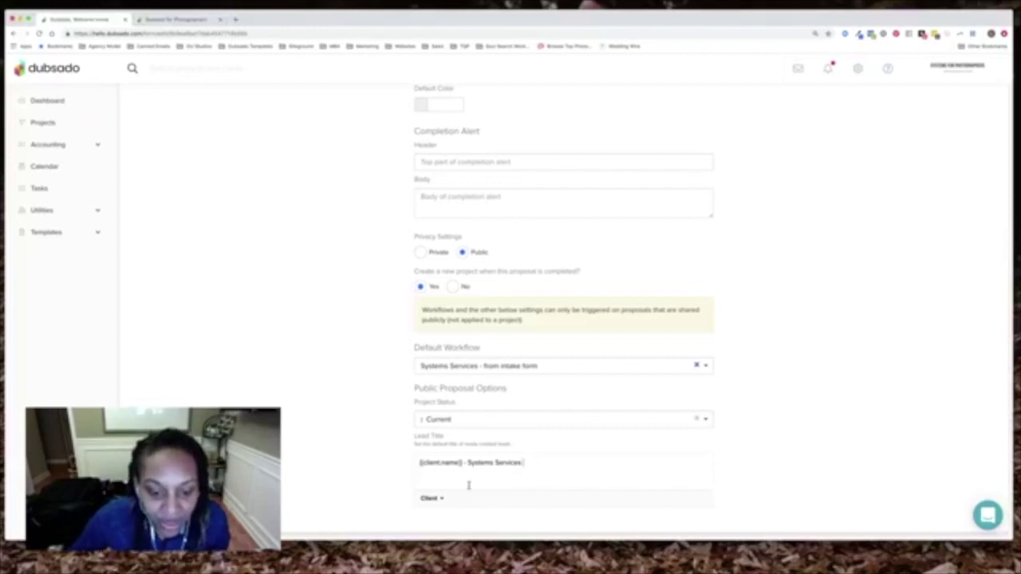
pyautogui.moveTo(419, 462); pyautogui.dragTo(461, 463)
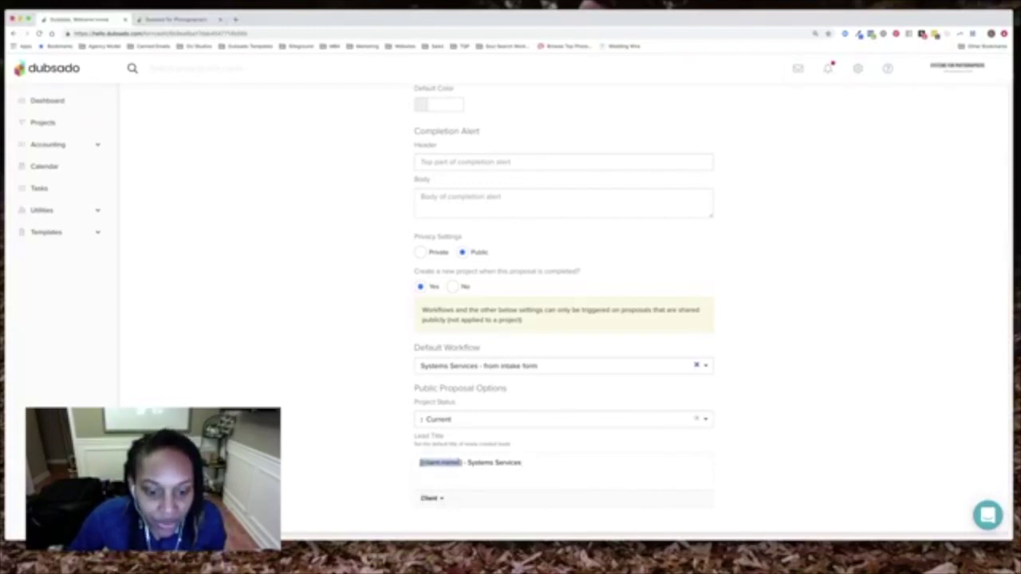
pyautogui.click(529, 463)
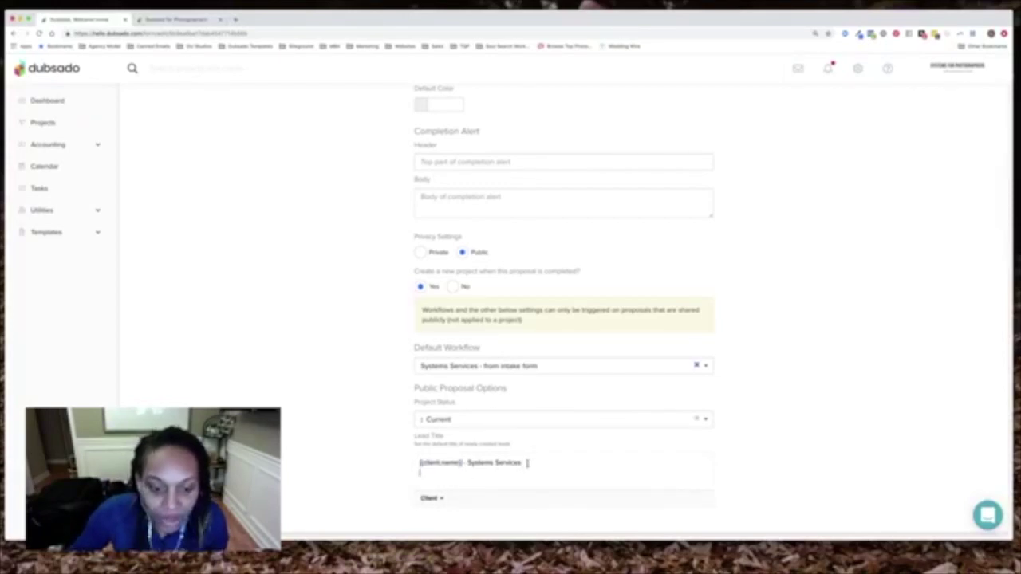
pyautogui.click(431, 498)
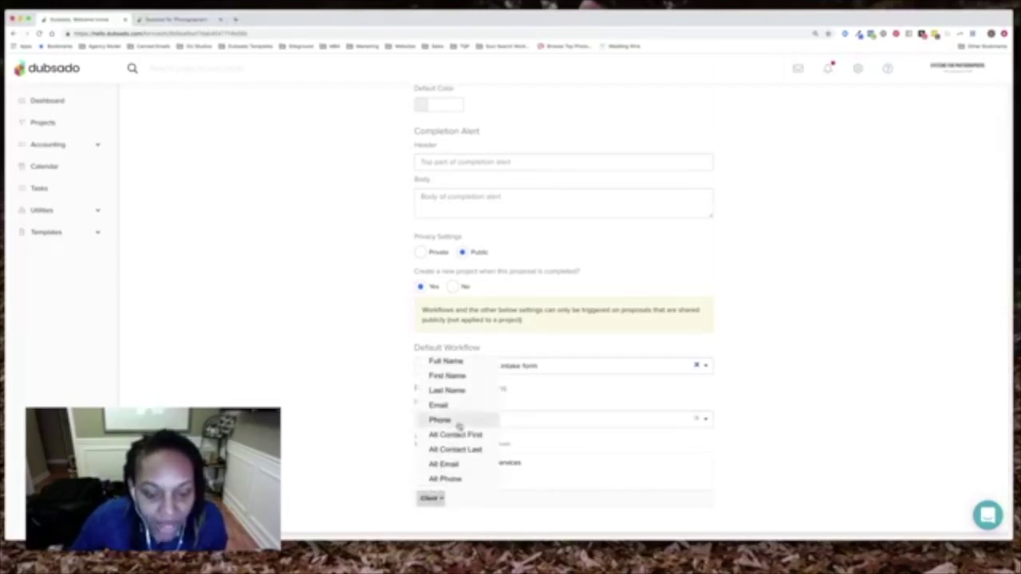
pyautogui.click(551, 465)
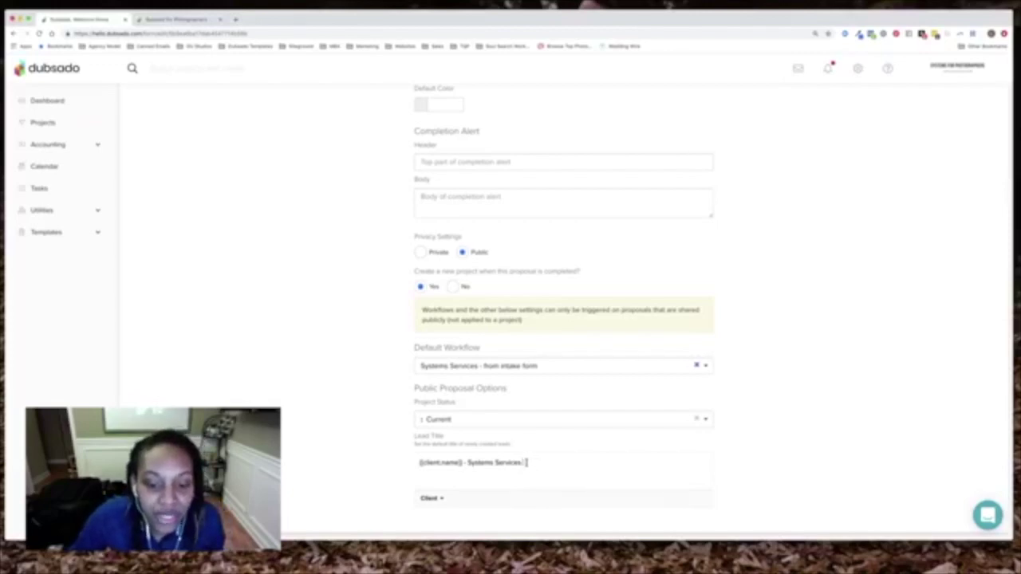
pyautogui.moveTo(524, 463); pyautogui.dragTo(496, 462)
pyautogui.click(528, 463)
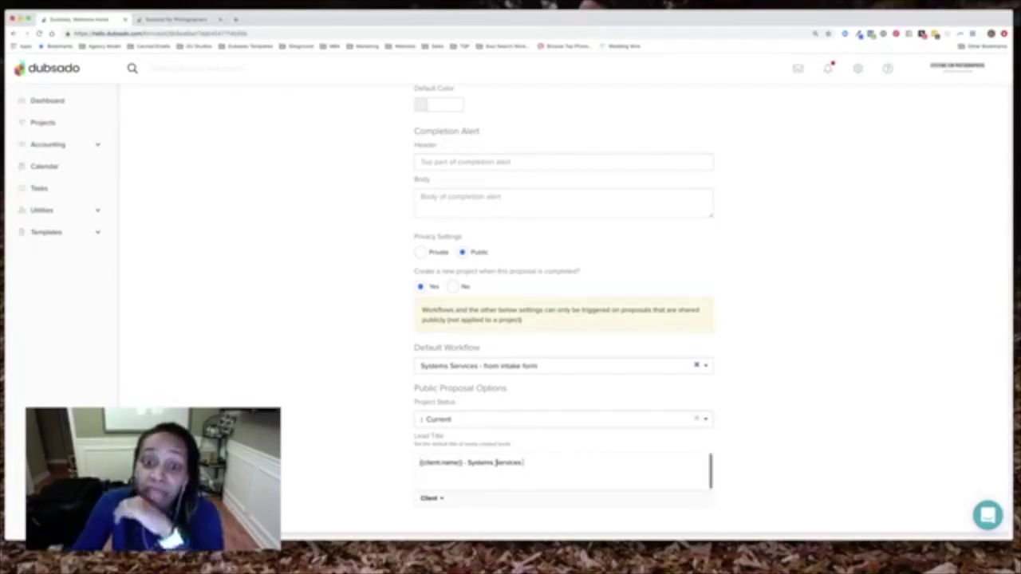
pyautogui.scroll(5, 798, 363)
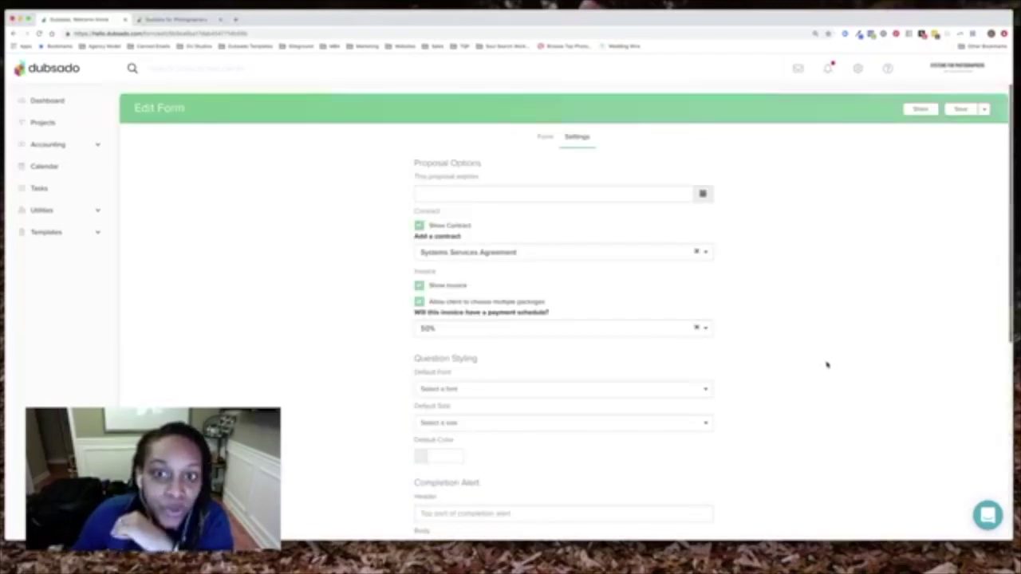
pyautogui.click(543, 136)
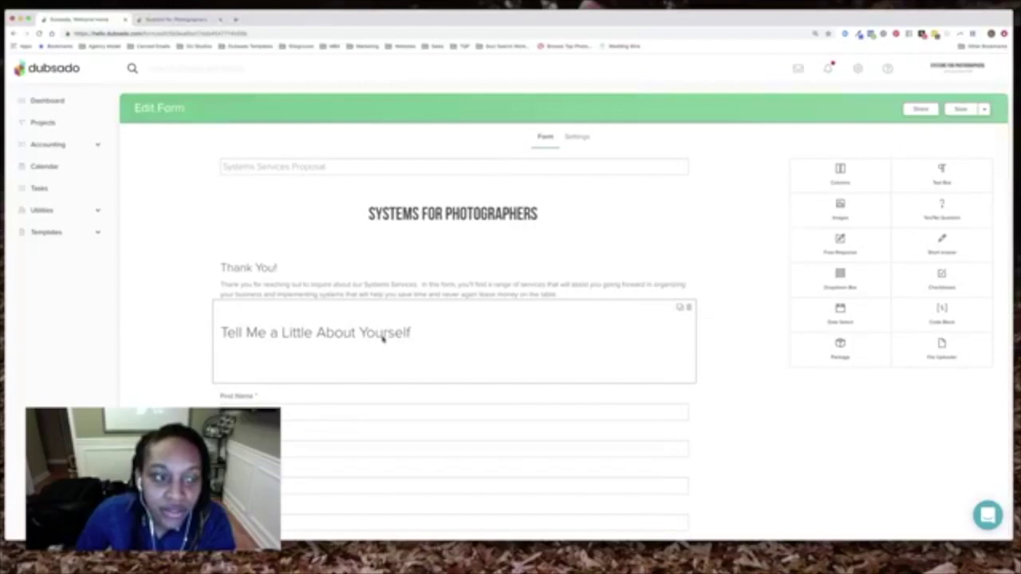
pyautogui.scroll(-5, 384, 337)
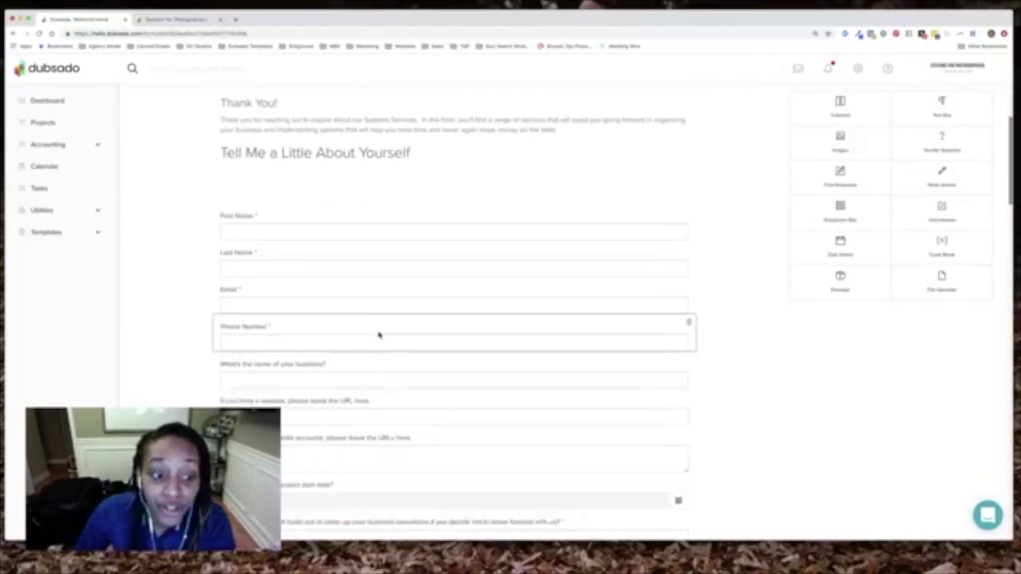
pyautogui.scroll(5, 381, 332)
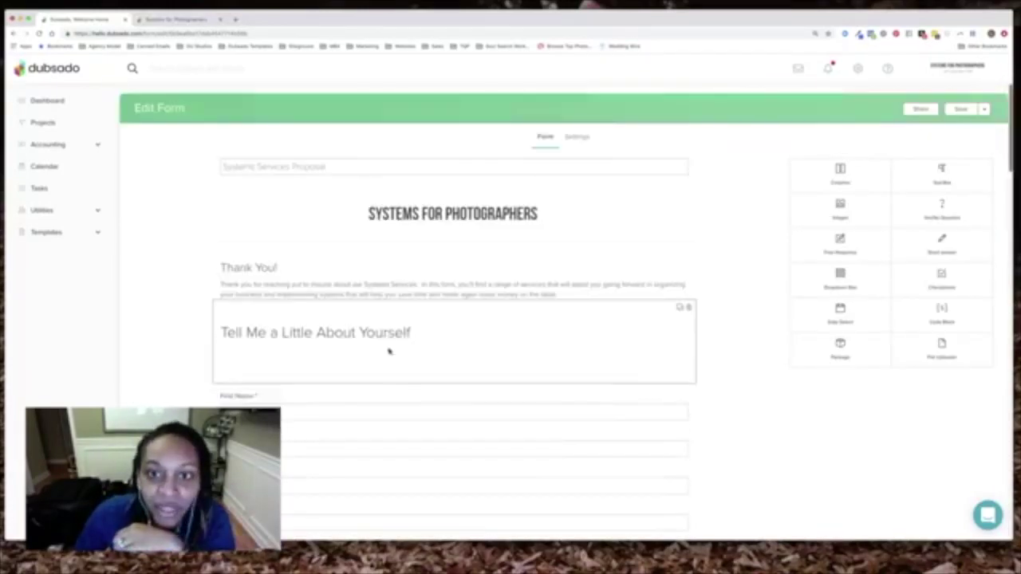
pyautogui.click(577, 137)
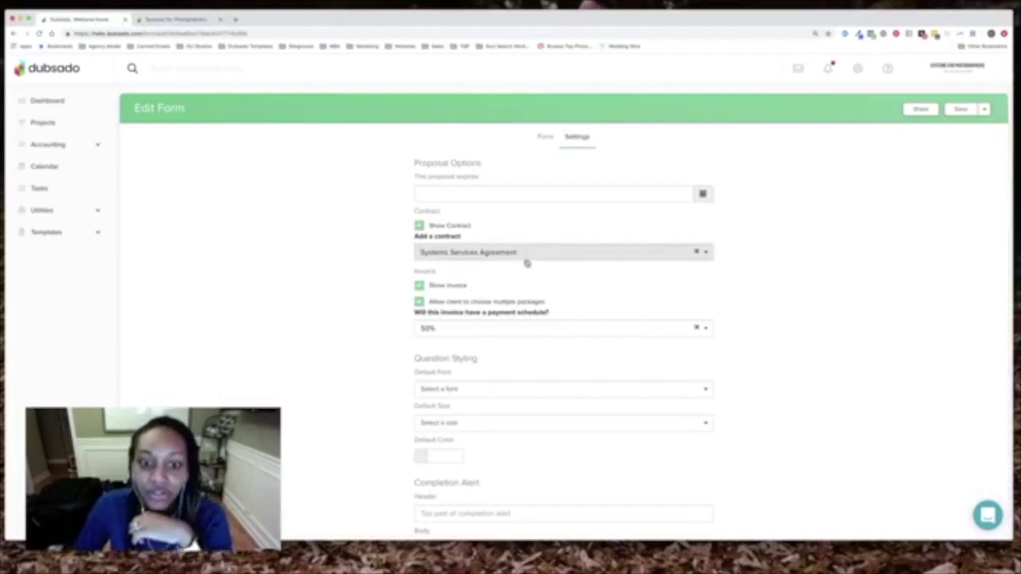
pyautogui.scroll(-3, 513, 285)
pyautogui.scroll(1, 513, 285)
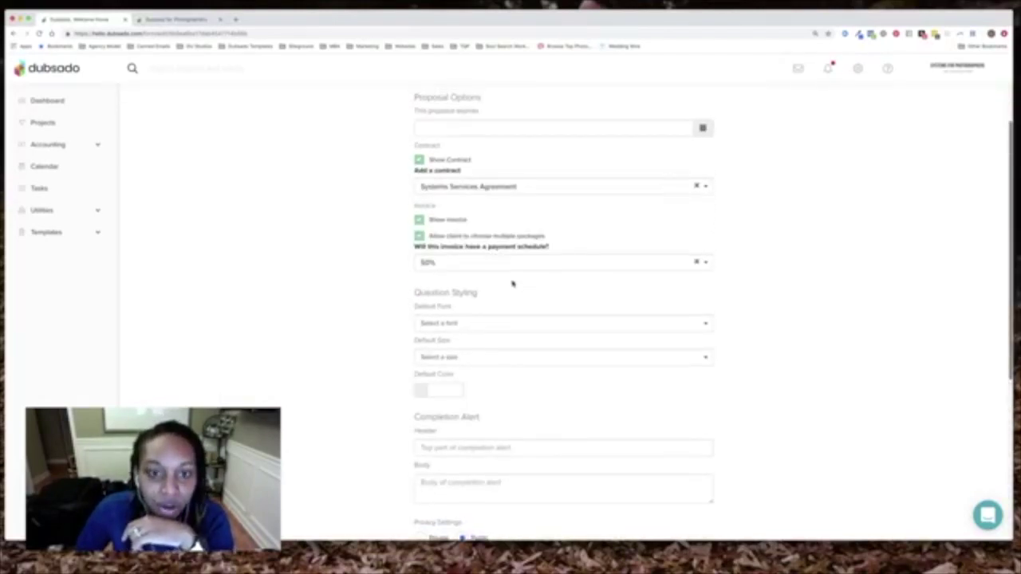
pyautogui.scroll(-6, 503, 291)
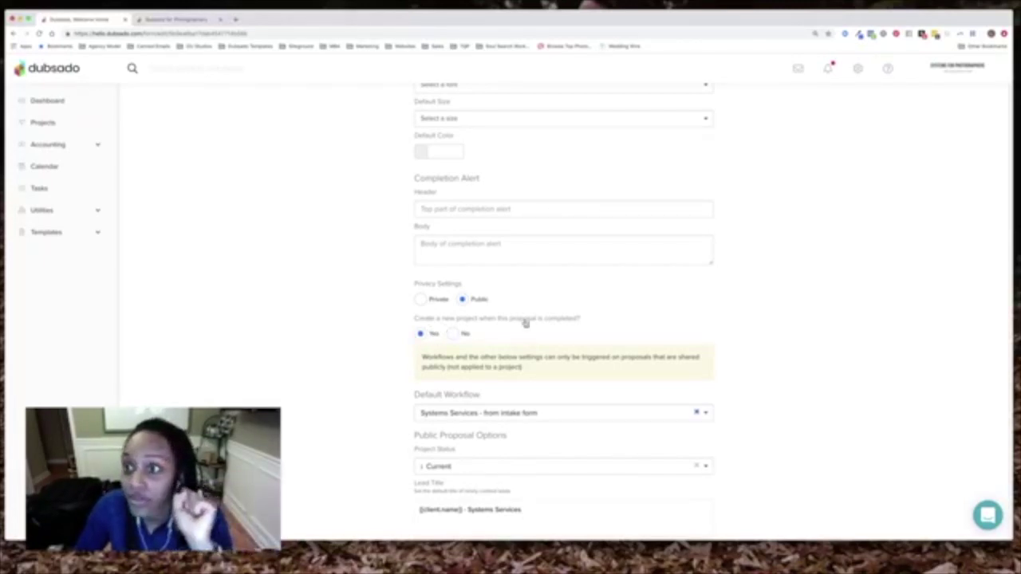
pyautogui.scroll(5, 691, 196)
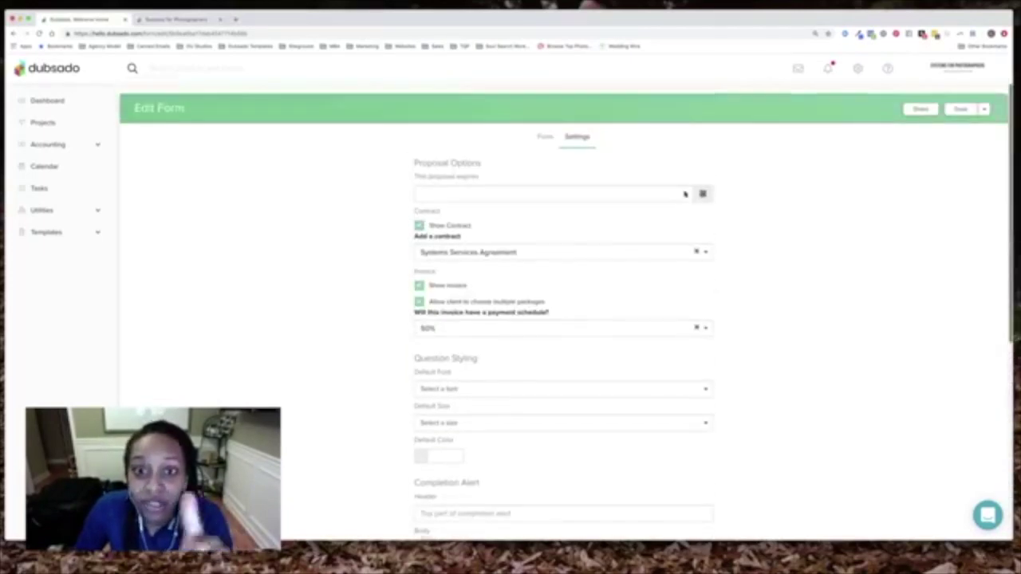
# Open the live Systems for Photographers proposal and scroll into its service options
pyautogui.click(171, 20)
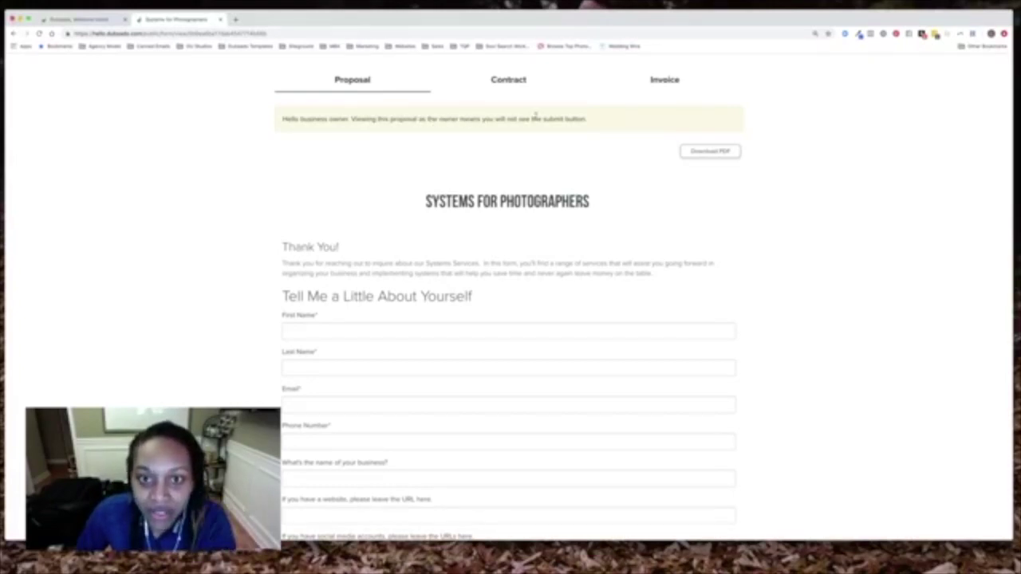
pyautogui.moveTo(530, 119); pyautogui.dragTo(585, 118)
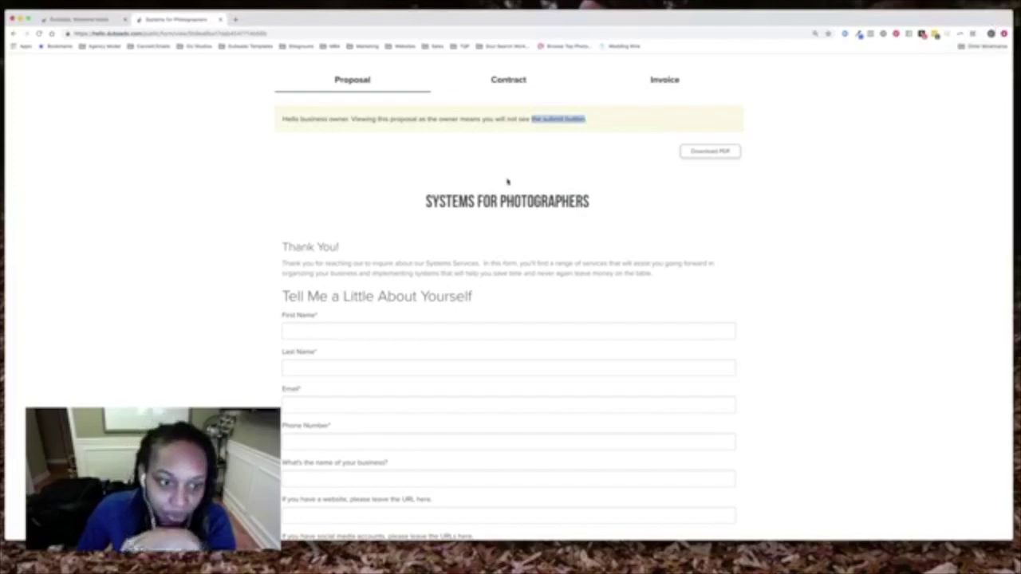
pyautogui.scroll(-1, 391, 248)
pyautogui.scroll(-4, 391, 248)
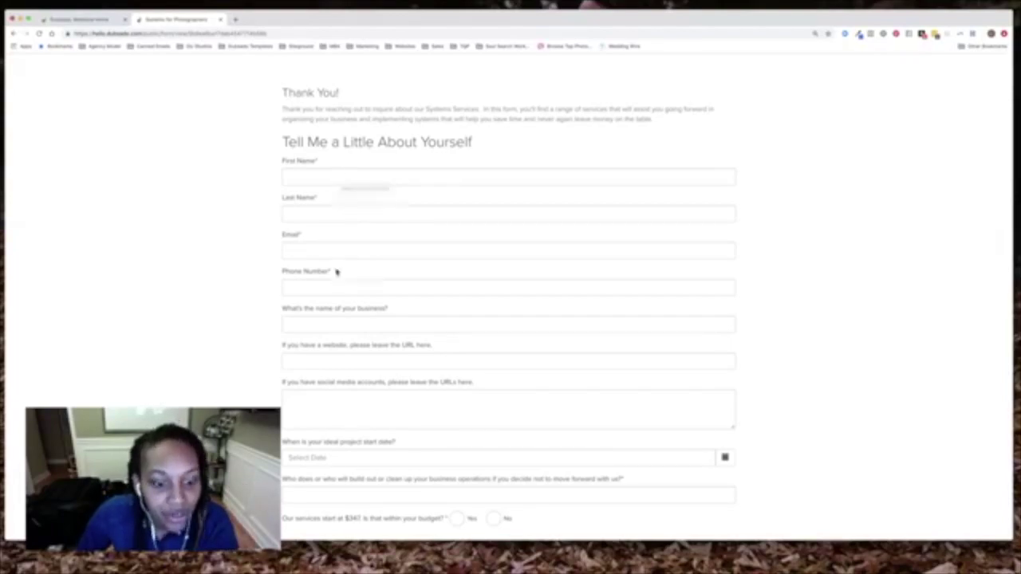
pyautogui.scroll(-7, 337, 263)
pyautogui.scroll(-10, 365, 295)
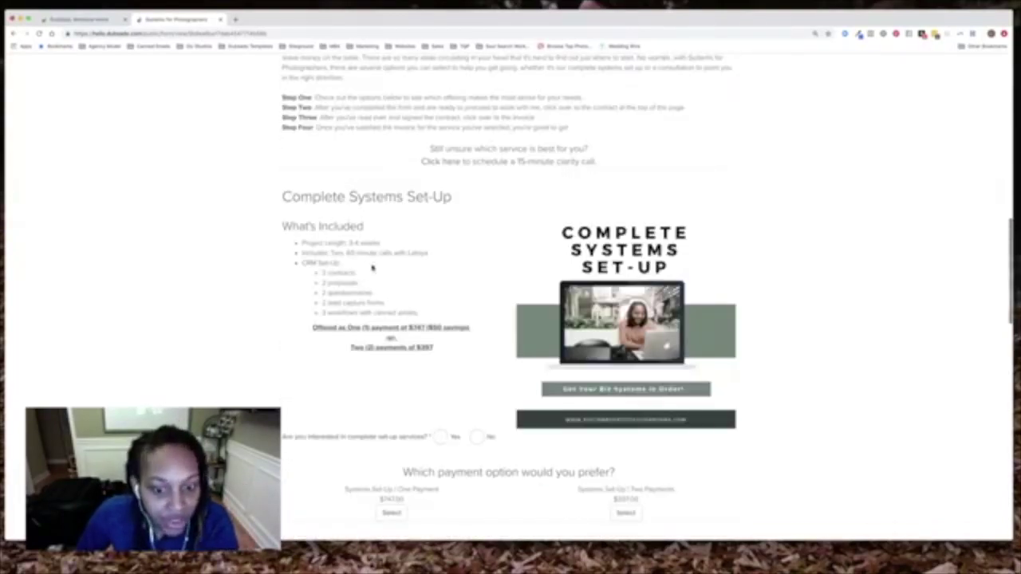
# Choose Yes for complete set-up, the one-payment option, and add the Bonus Set-Up
pyautogui.click(450, 446)
pyautogui.scroll(-3, 452, 449)
pyautogui.click(391, 399)
pyautogui.scroll(-20, 439, 410)
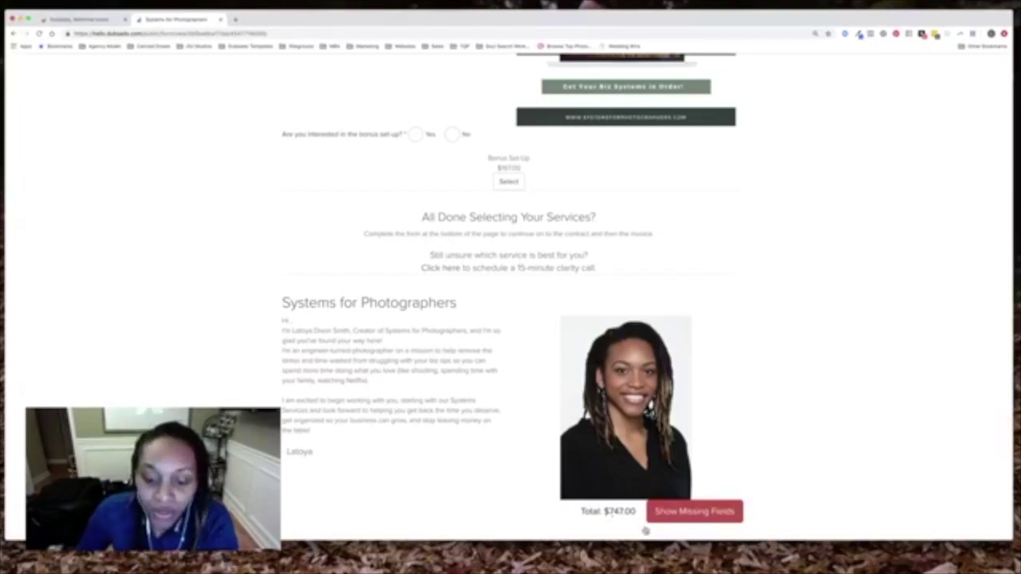
pyautogui.scroll(3, 610, 515)
pyautogui.scroll(5, 614, 503)
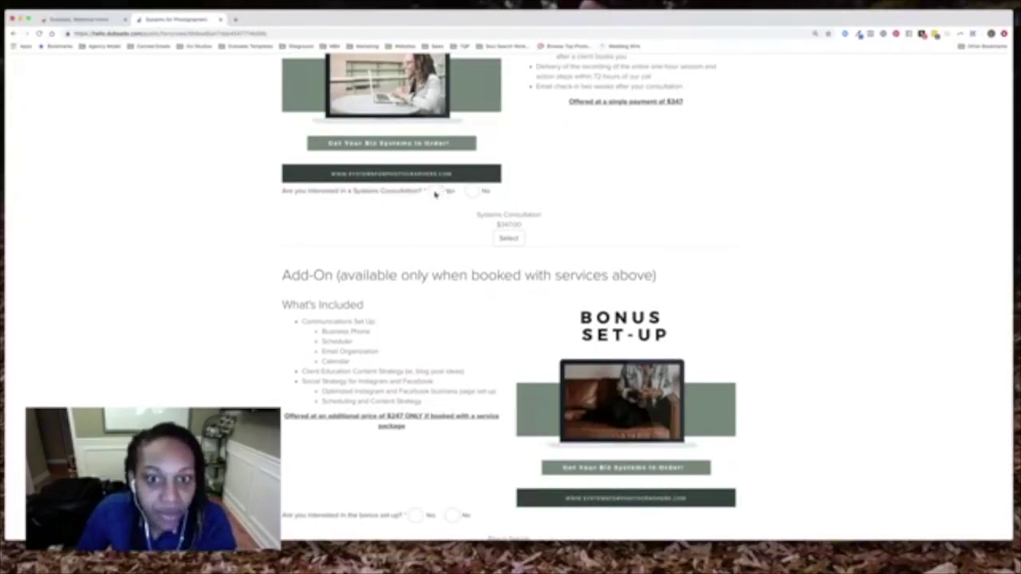
pyautogui.scroll(-4, 513, 257)
pyautogui.click(509, 262)
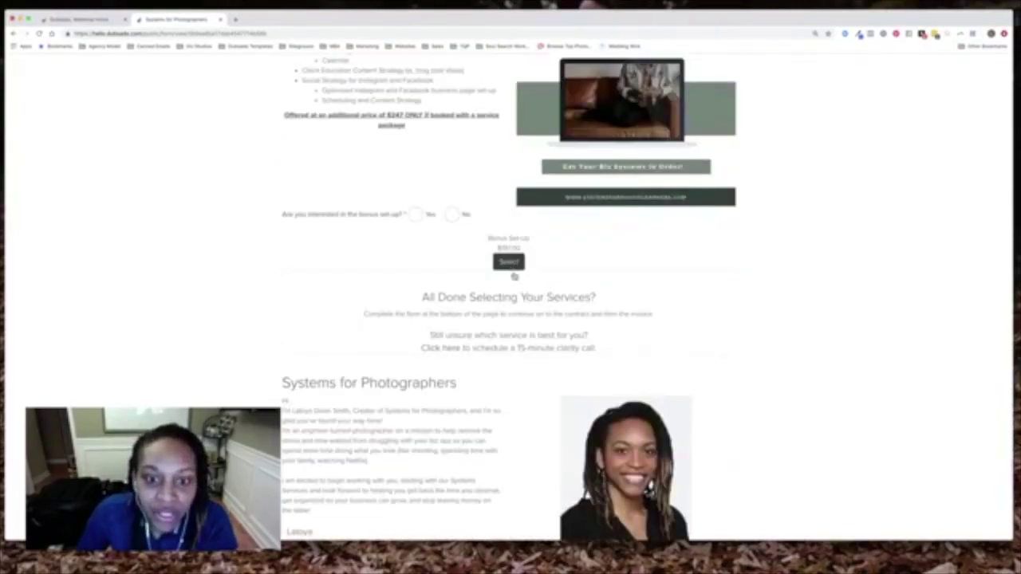
pyautogui.scroll(-1, 520, 290)
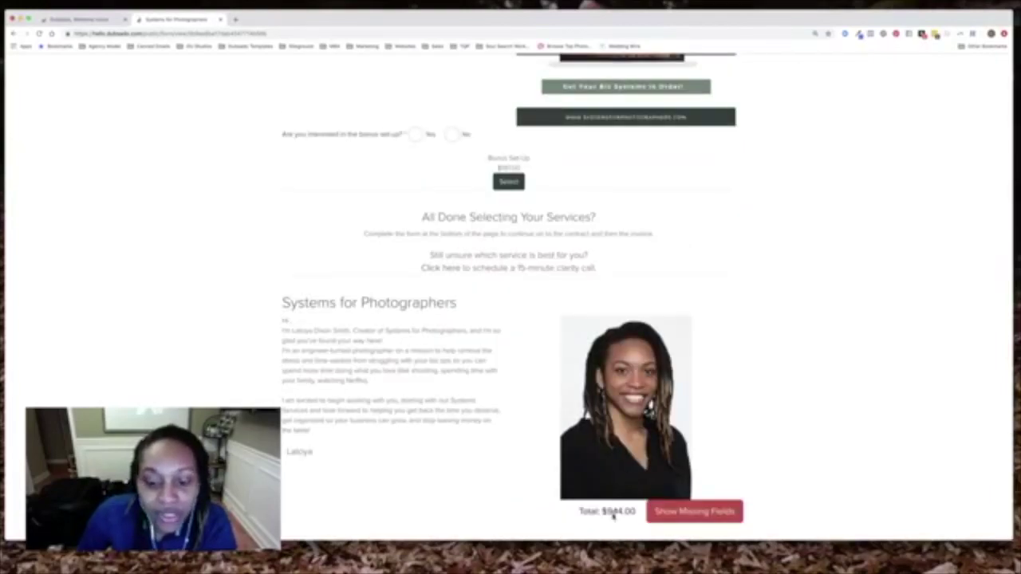
pyautogui.scroll(3, 630, 436)
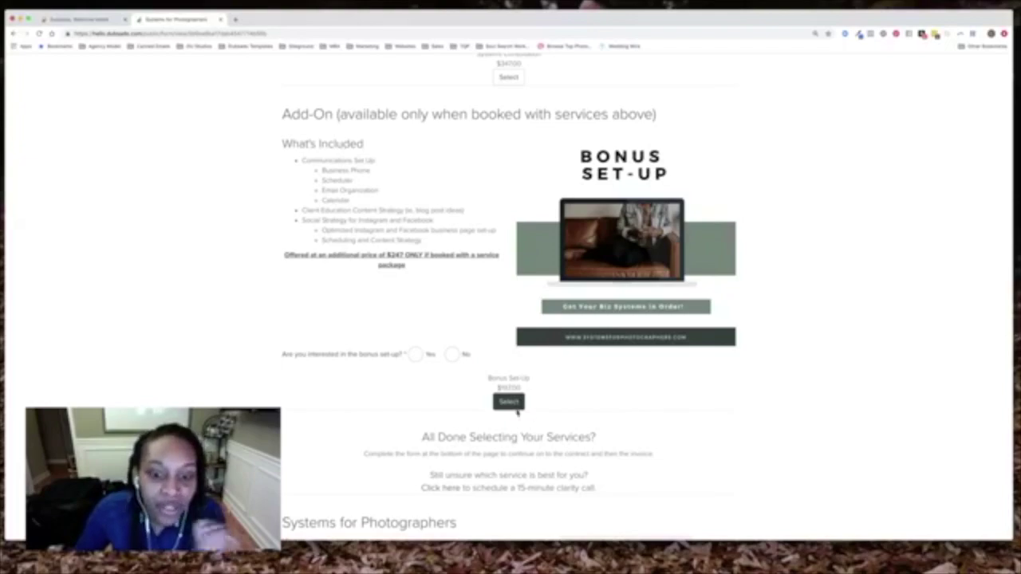
# Check the $747.00 total and scroll back up to the intake form
pyautogui.scroll(-5, 542, 410)
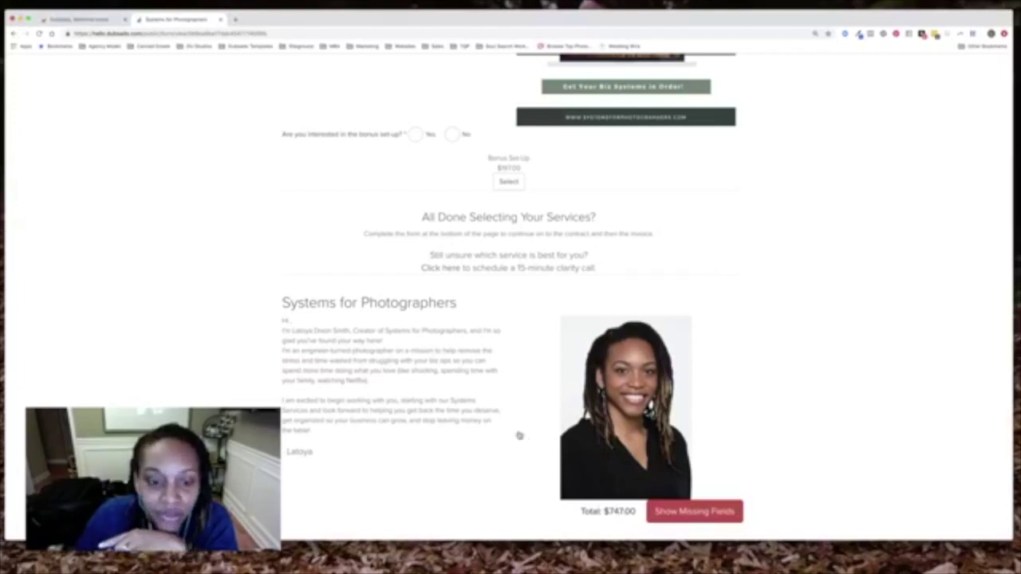
pyautogui.scroll(5, 506, 431)
pyautogui.scroll(10, 506, 447)
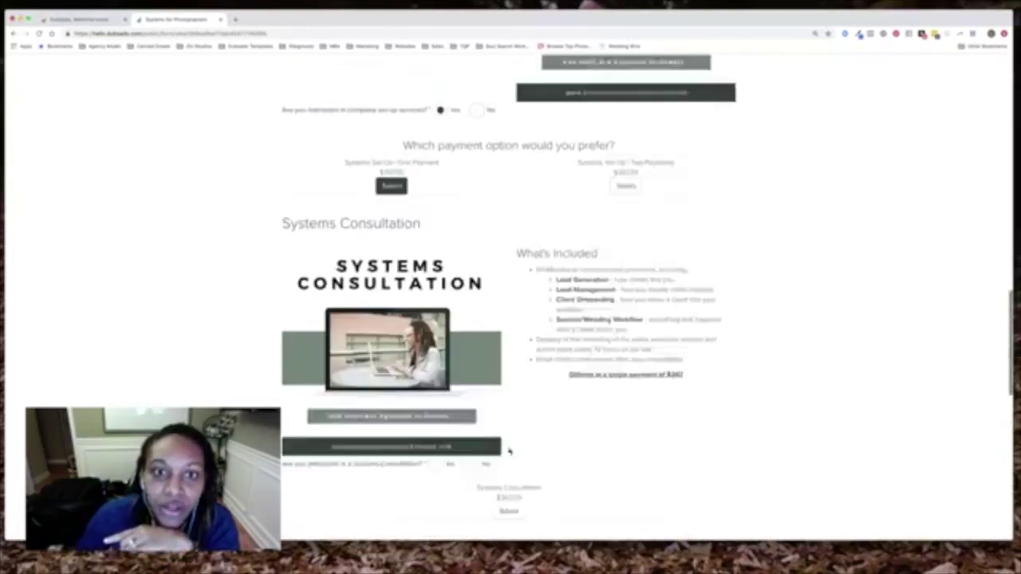
pyautogui.scroll(10, 486, 413)
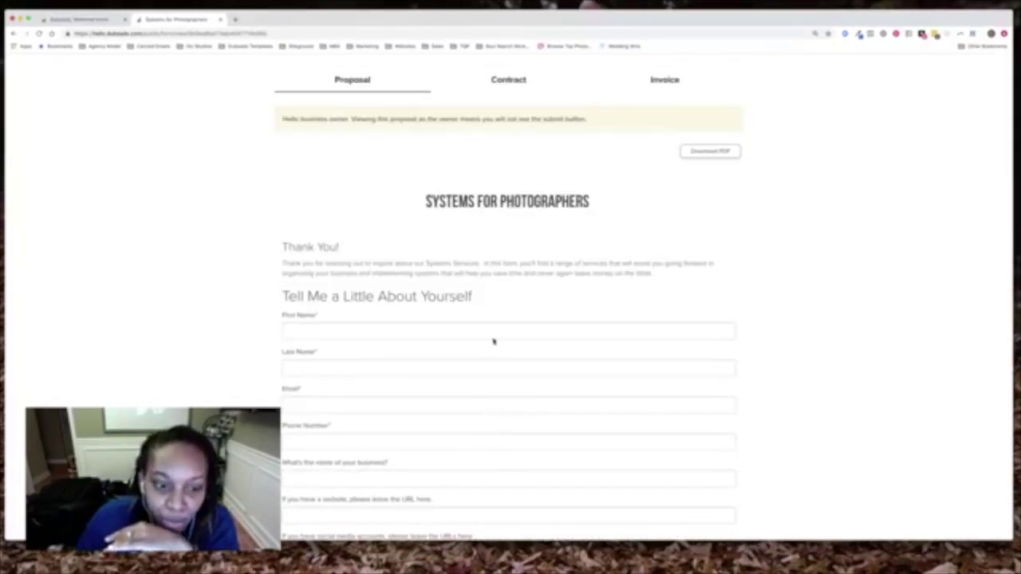
# Enter the sample client's first name, last name, email and phone number in the intake form
pyautogui.click(508, 80)
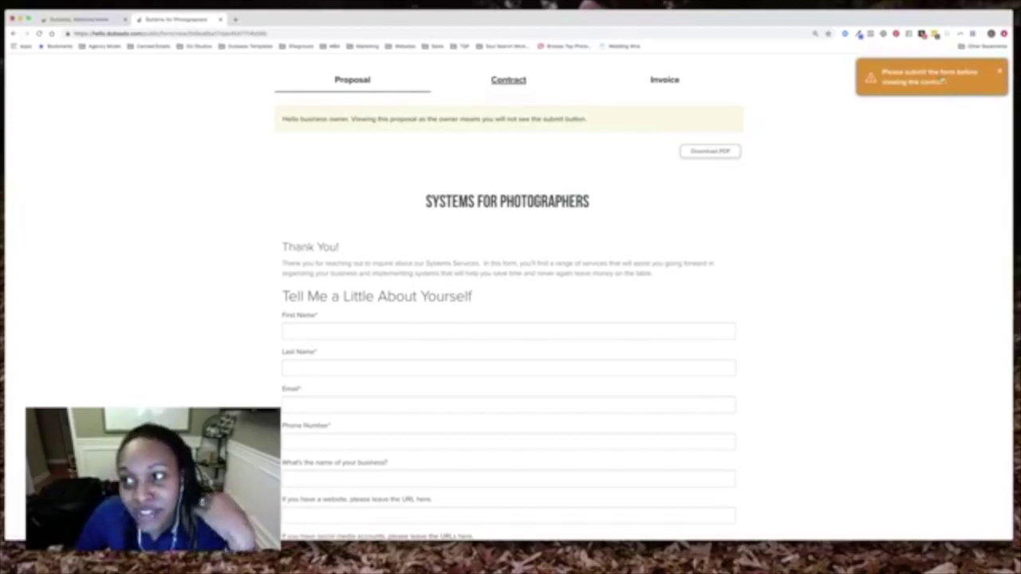
pyautogui.click(338, 335)
pyautogui.press('Tab')
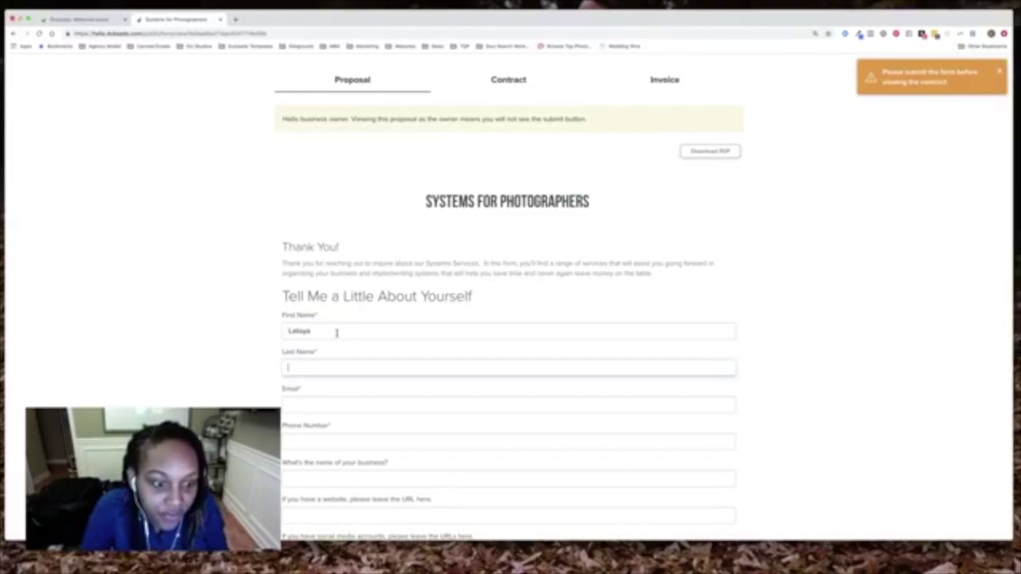
pyautogui.press('Tab')
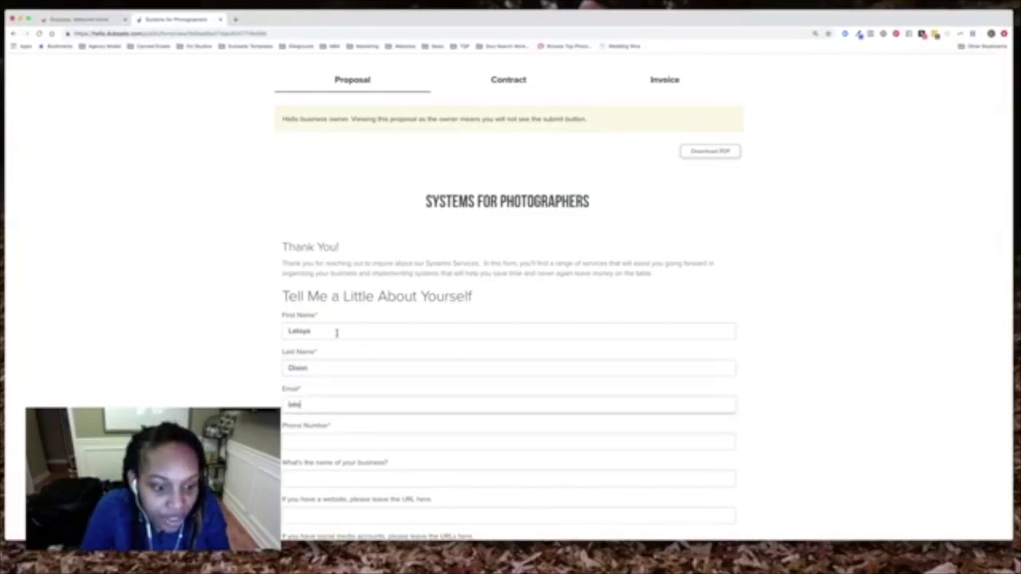
pyautogui.press('Tab')
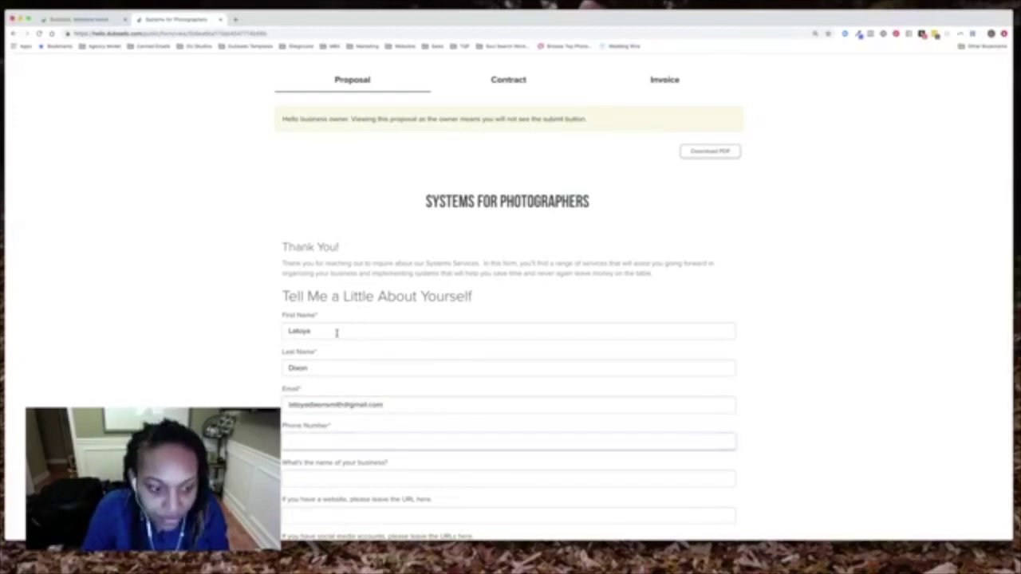
pyautogui.write('555-5555')
# Answer 'ME' as the builder, Yes to the budget question, and add a challenges note
pyautogui.scroll(-5, 339, 333)
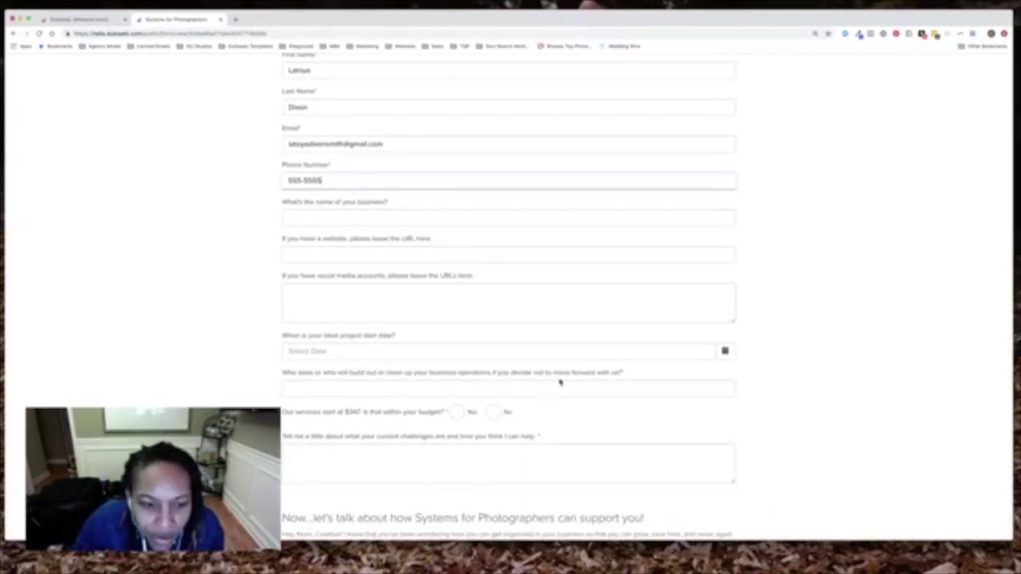
pyautogui.click(343, 390)
pyautogui.write('ME')
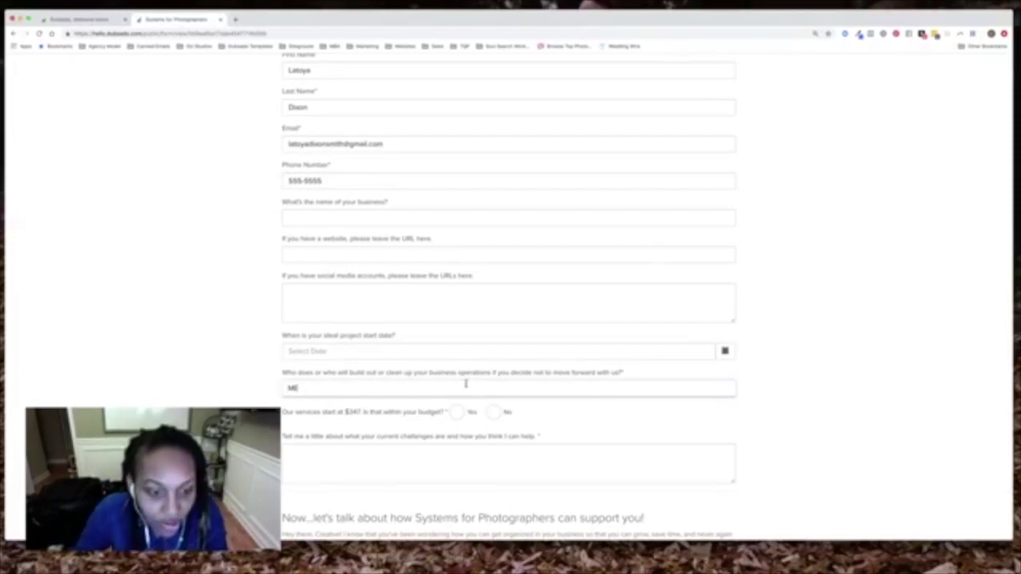
pyautogui.click(457, 412)
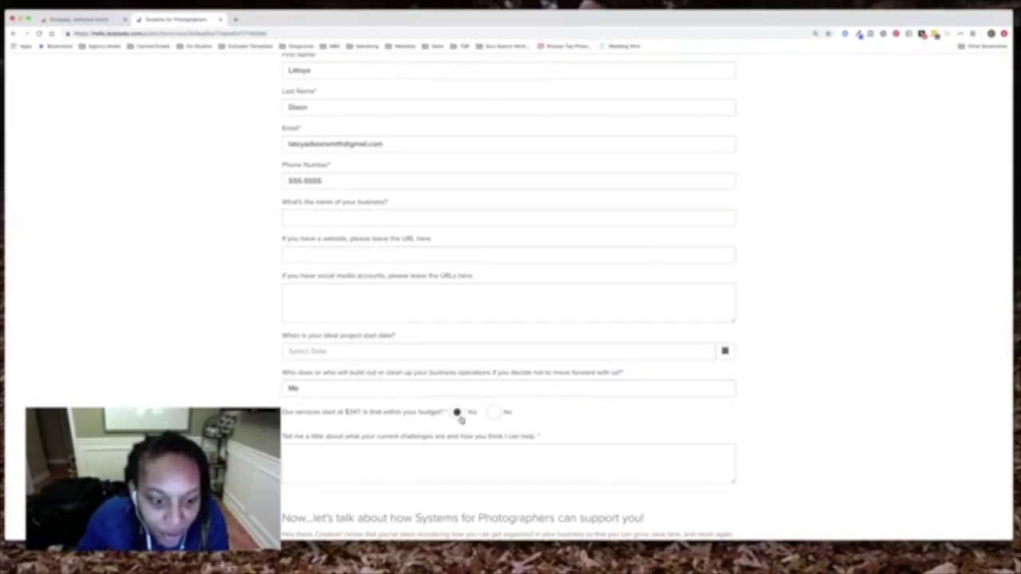
pyautogui.click(458, 454)
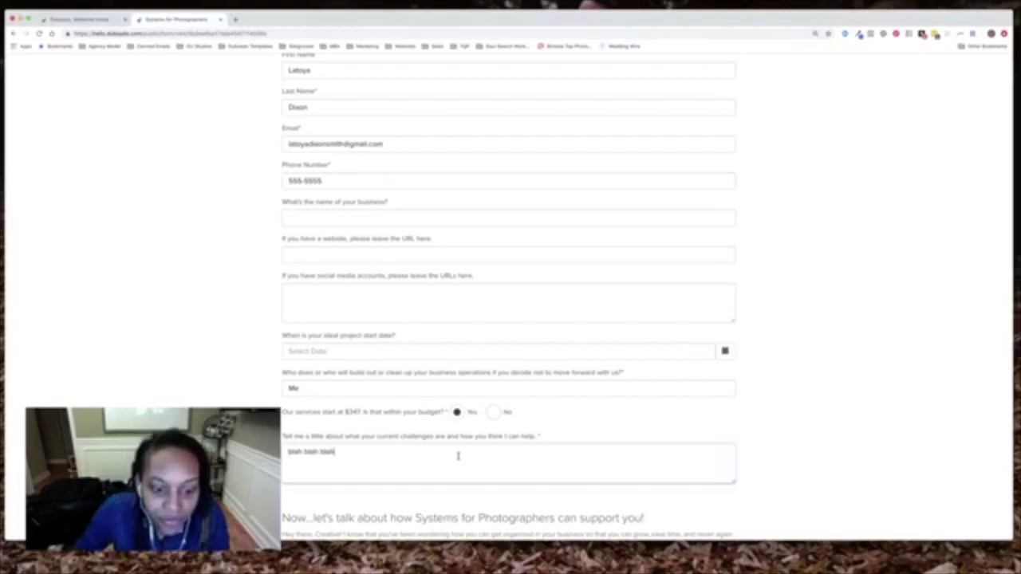
pyautogui.scroll(-15, 458, 455)
pyautogui.scroll(-8, 453, 436)
pyautogui.scroll(10, 476, 428)
pyautogui.scroll(15, 515, 422)
pyautogui.click(503, 83)
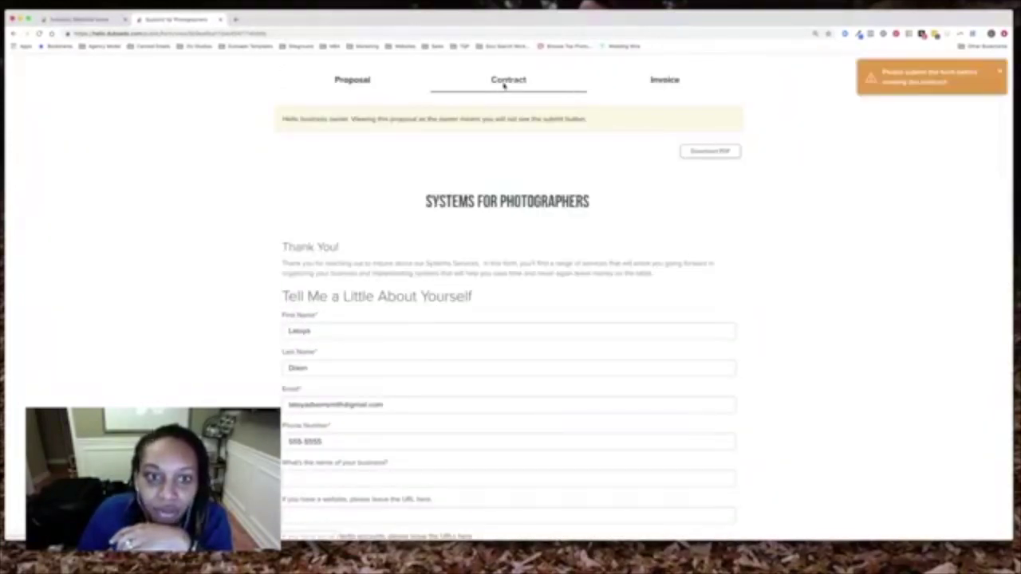
pyautogui.scroll(-3, 571, 160)
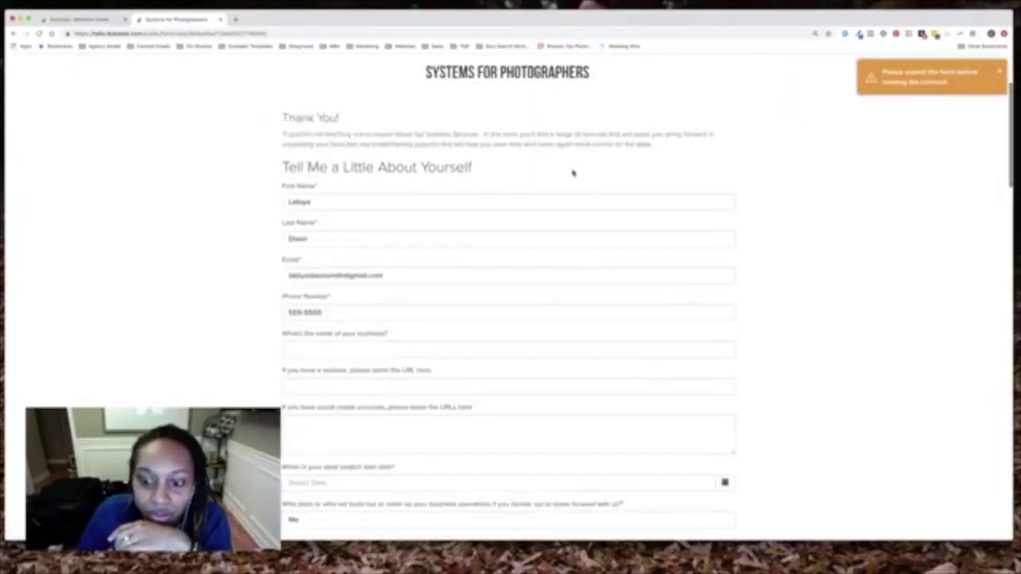
pyautogui.scroll(-15, 572, 172)
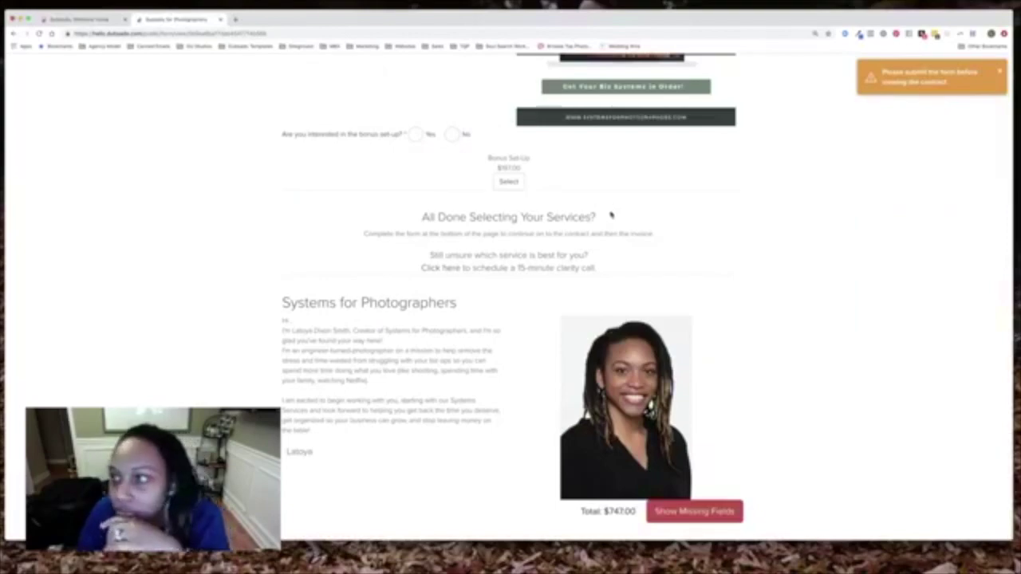
pyautogui.scroll(5, 847, 148)
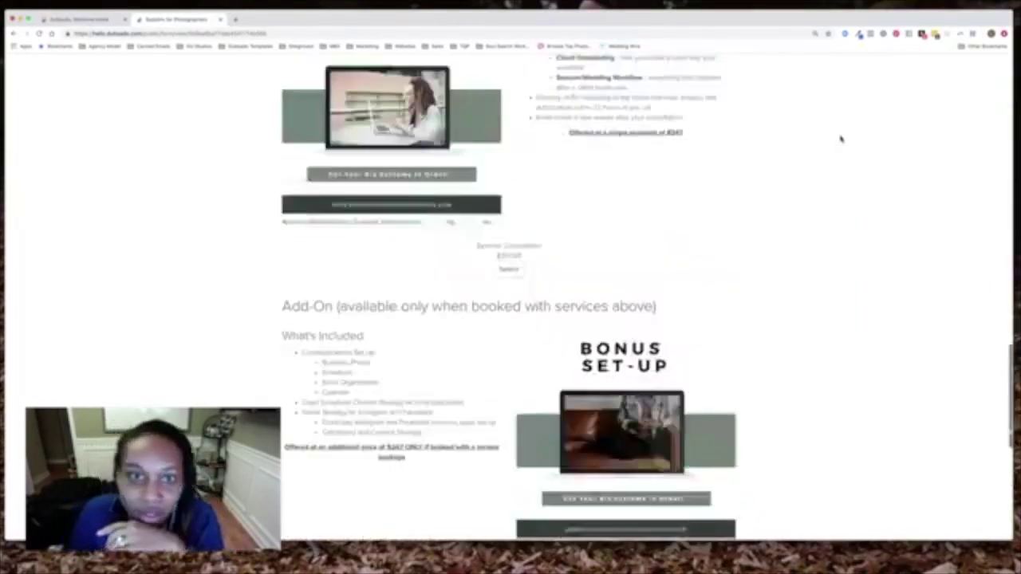
pyautogui.scroll(15, 759, 132)
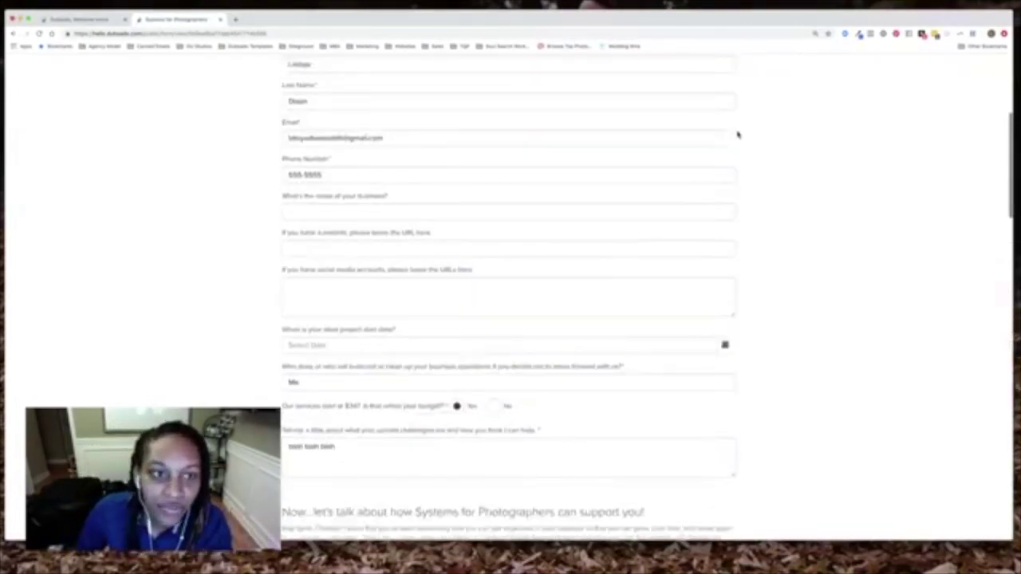
pyautogui.scroll(5, 738, 134)
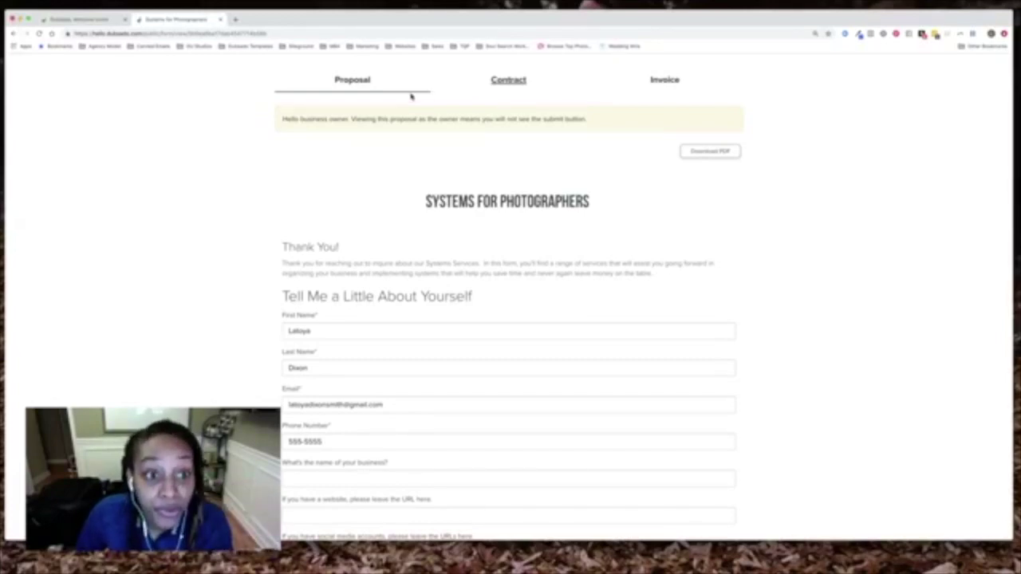
# Check the locked Contract and Invoice tabs, then go to Templates > Forms without saving
pyautogui.click(509, 80)
pyautogui.click(670, 82)
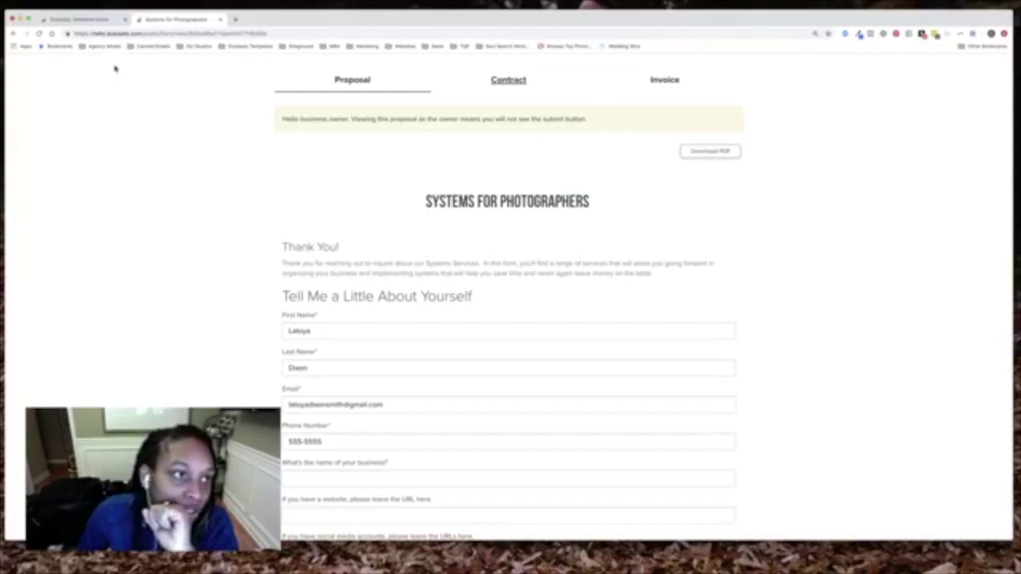
pyautogui.click(97, 21)
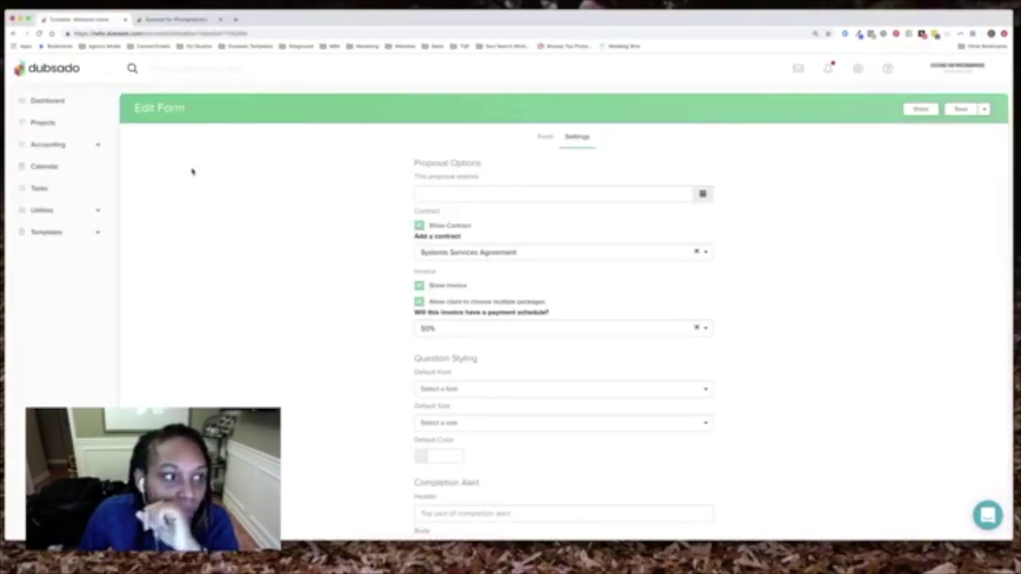
pyautogui.click(37, 233)
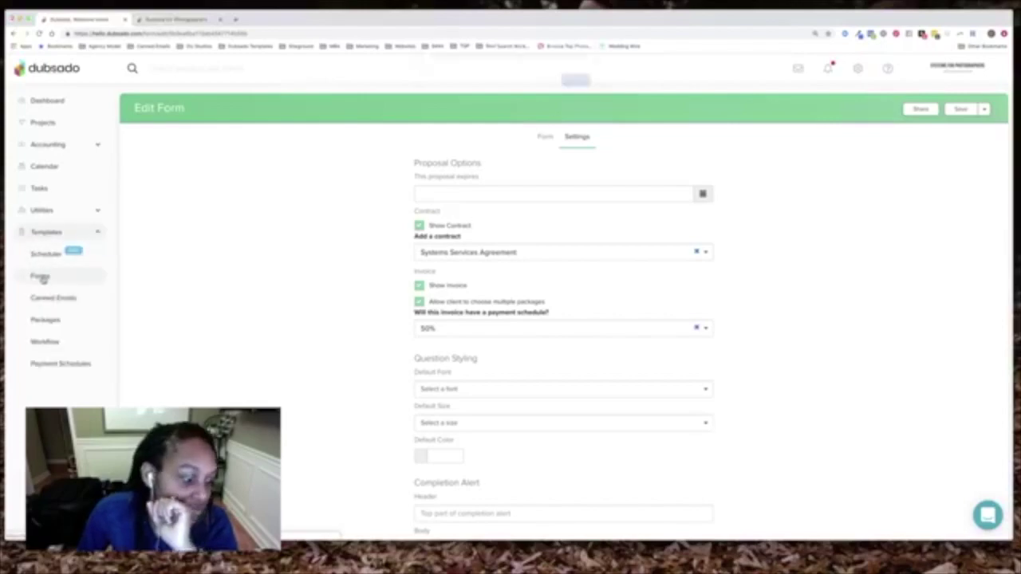
pyautogui.click(42, 275)
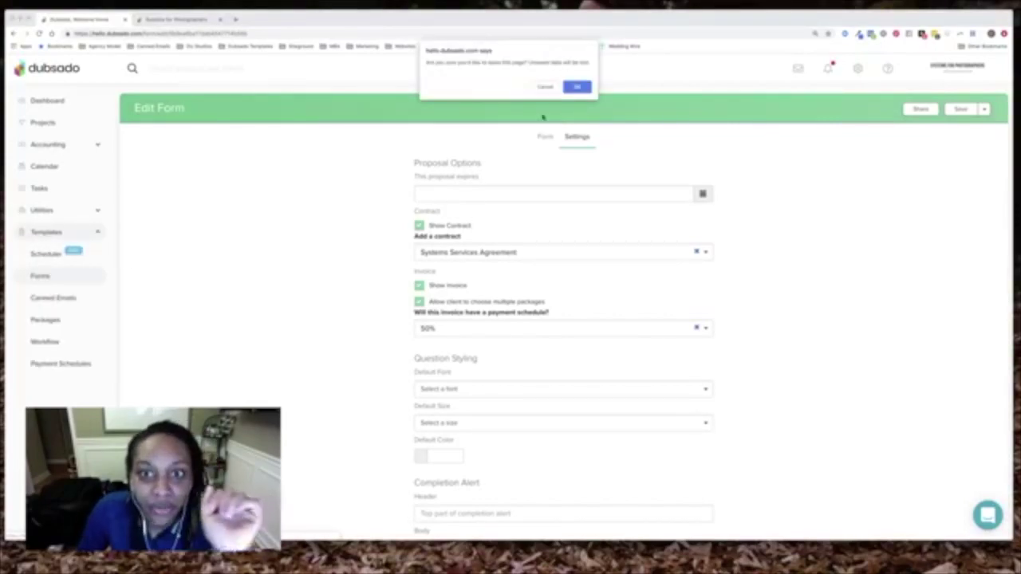
pyautogui.click(577, 87)
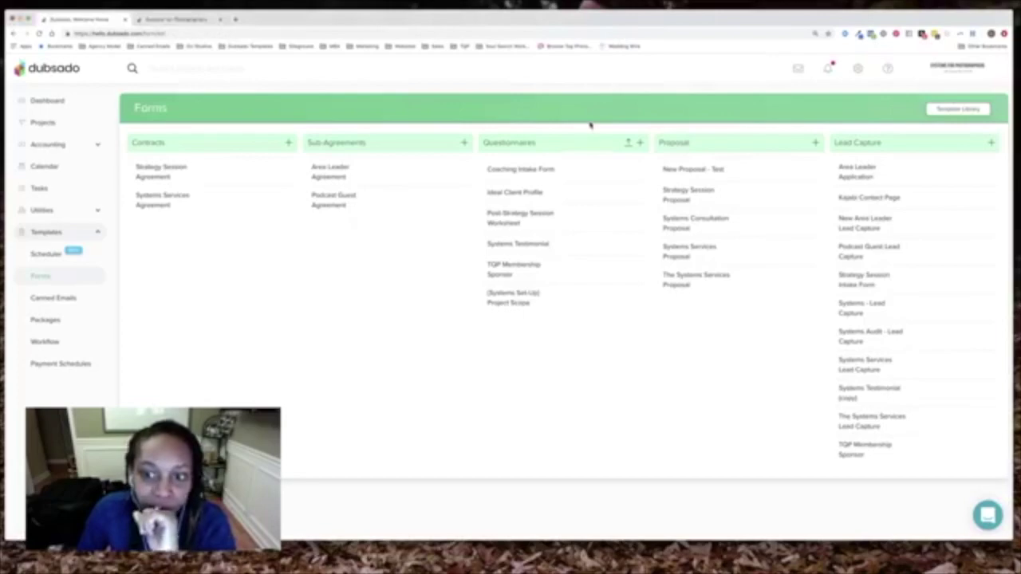
# Open the 'New Proposal - Test' template from the Proposal column for editing
pyautogui.click(706, 174)
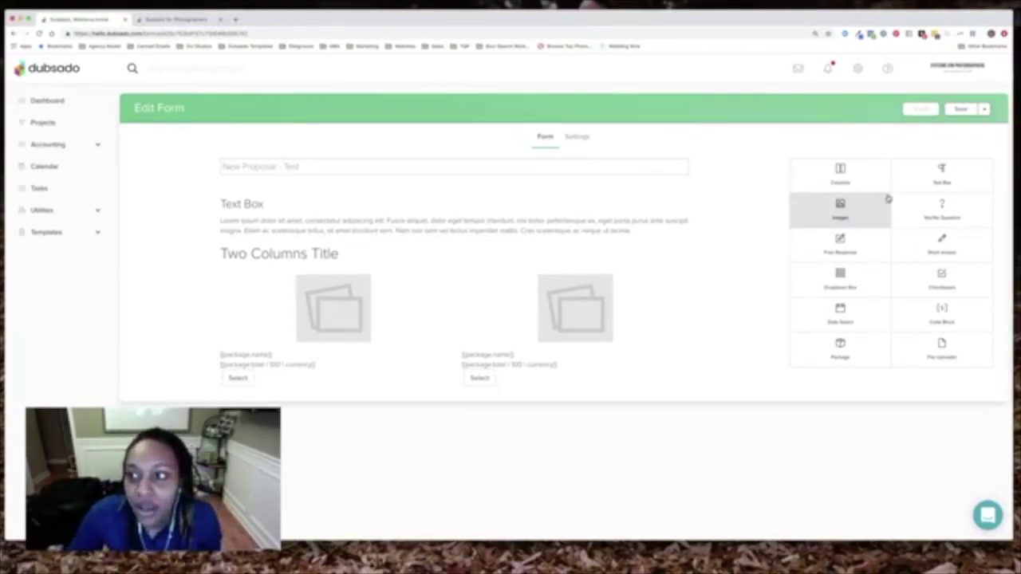
# Add a required 'First Name' question mapped to Client First Name
pyautogui.moveTo(939, 244); pyautogui.dragTo(305, 250)
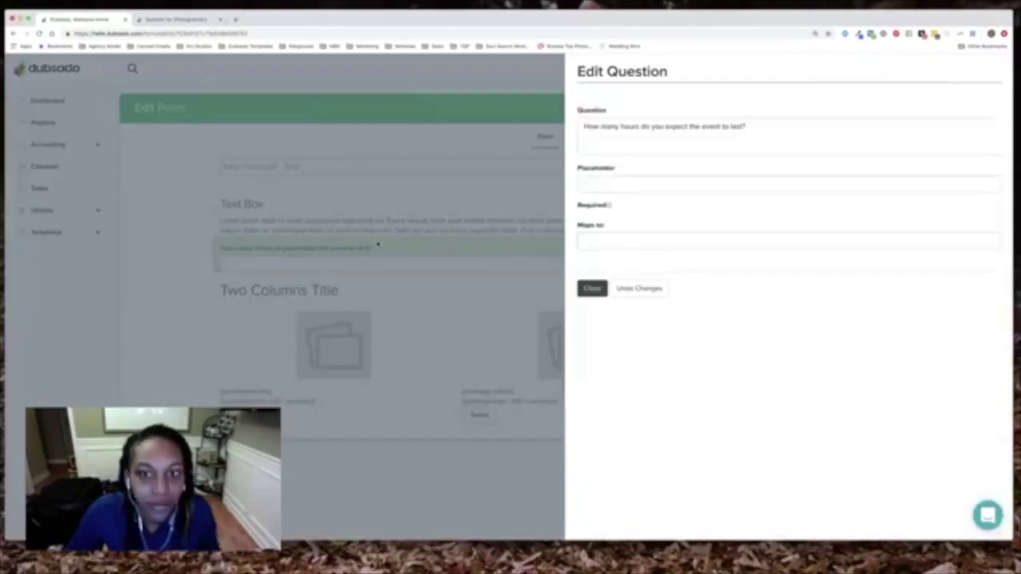
pyautogui.click(604, 136)
pyautogui.press('super+a')
pyautogui.write('Name')
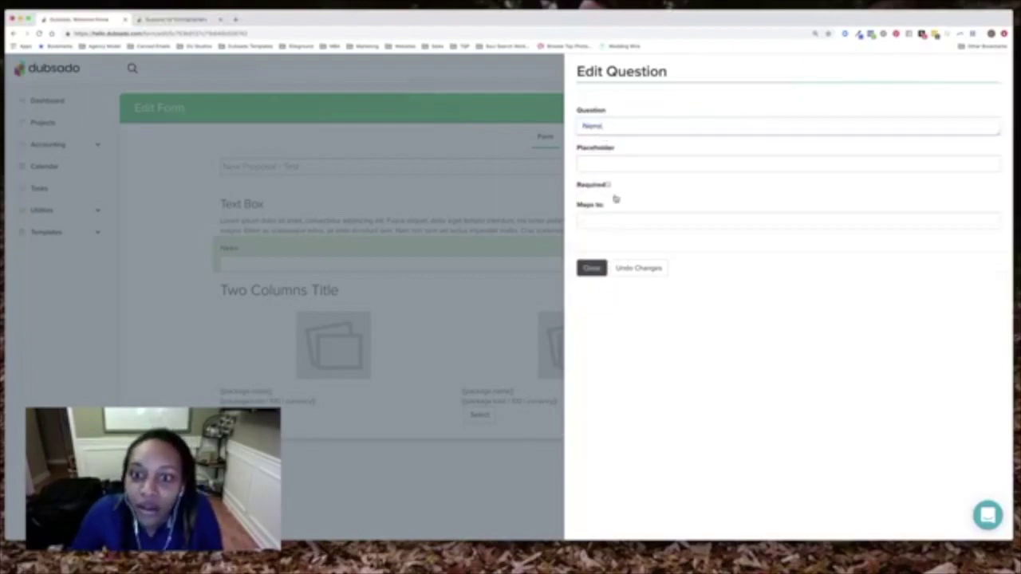
pyautogui.click(609, 185)
pyautogui.click(611, 215)
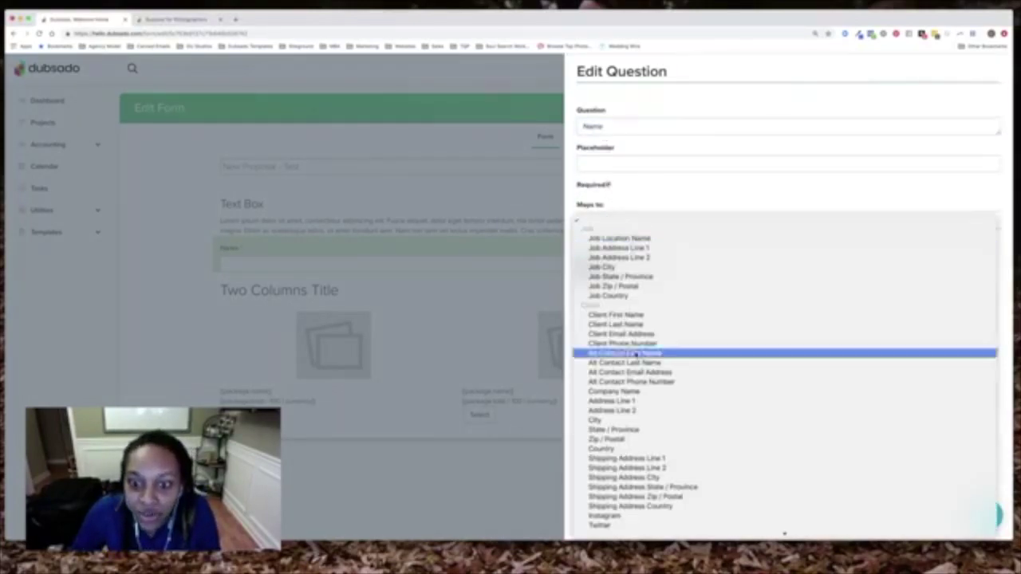
pyautogui.click(625, 315)
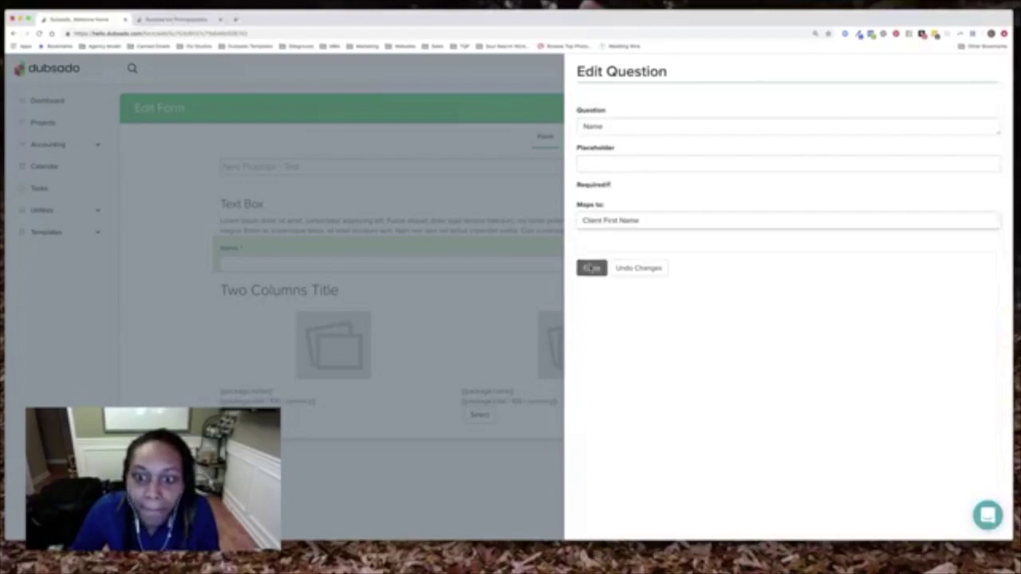
pyautogui.click(591, 268)
pyautogui.moveTo(941, 250); pyautogui.dragTo(481, 283)
pyautogui.click(365, 258)
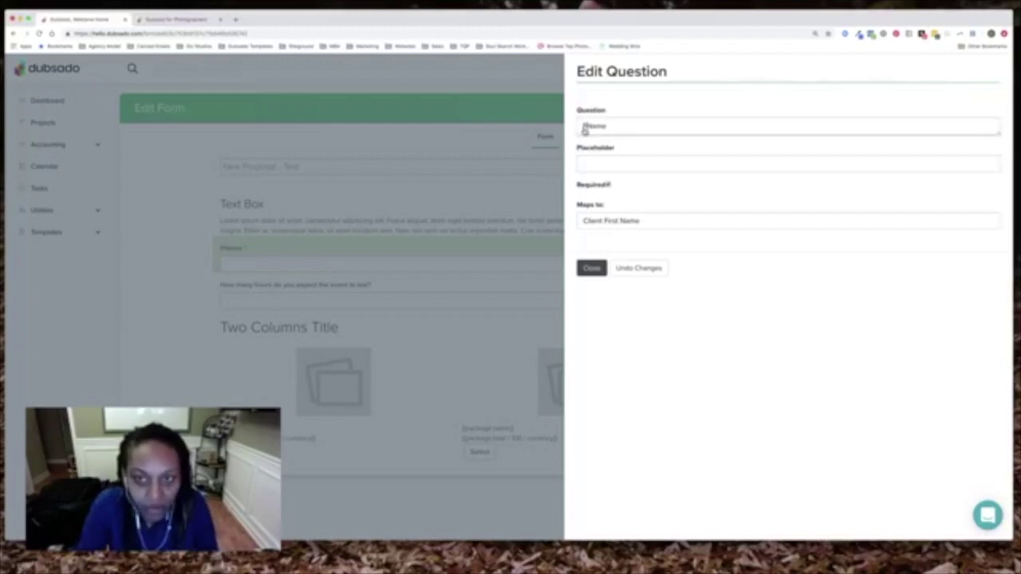
pyautogui.write('rs')
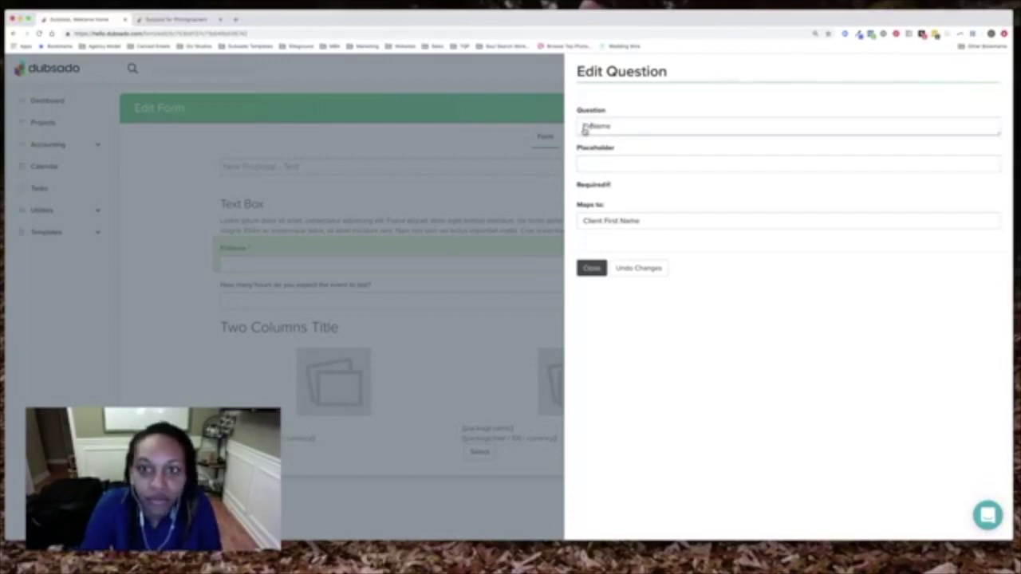
pyautogui.write('t')
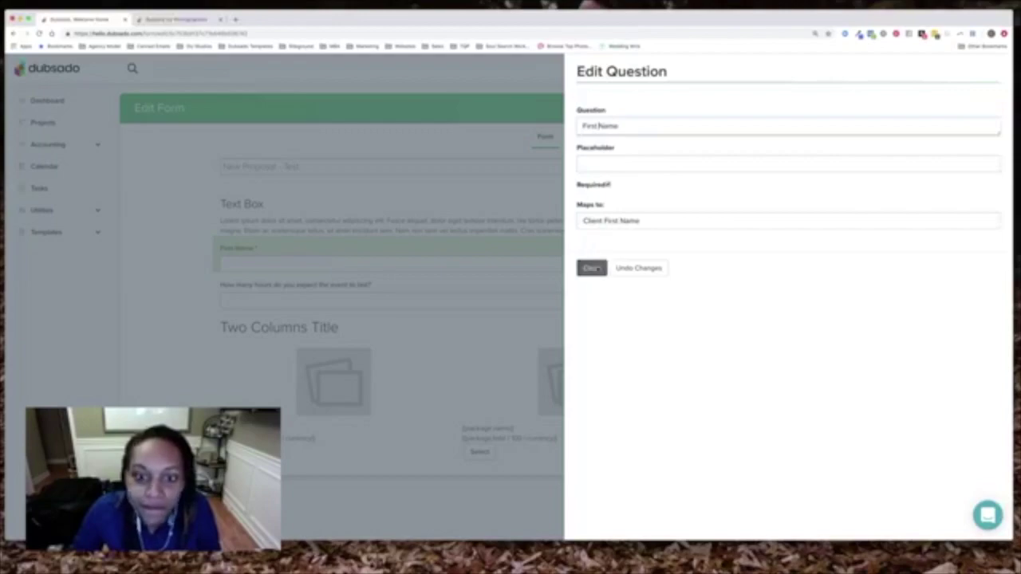
pyautogui.click(592, 268)
# Rename the event-hours question to 'Last Name' and map it to Client Last Name
pyautogui.click(316, 285)
pyautogui.click(643, 139)
pyautogui.press('super+a')
pyautogui.write('Last')
pyautogui.press('BackSpace')
pyautogui.press('BackSpace')
pyautogui.press('BackSpace')
pyautogui.write('Name')
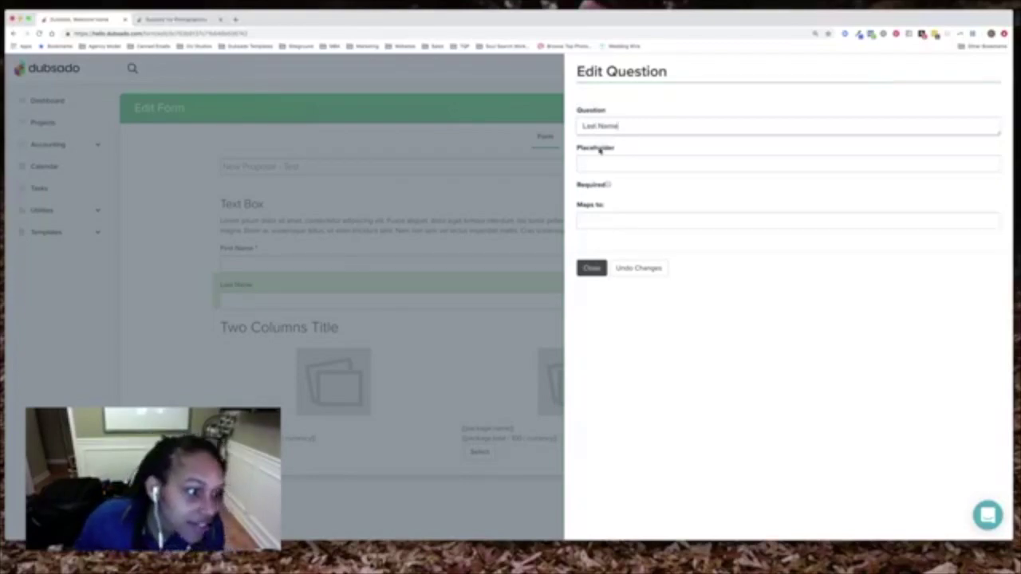
pyautogui.click(620, 225)
pyautogui.click(627, 324)
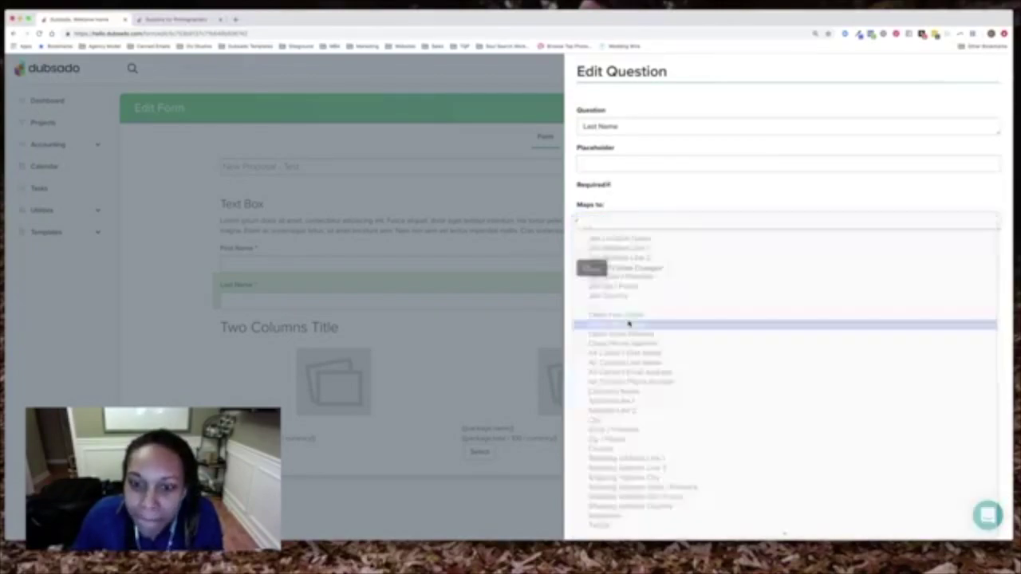
pyautogui.click(591, 268)
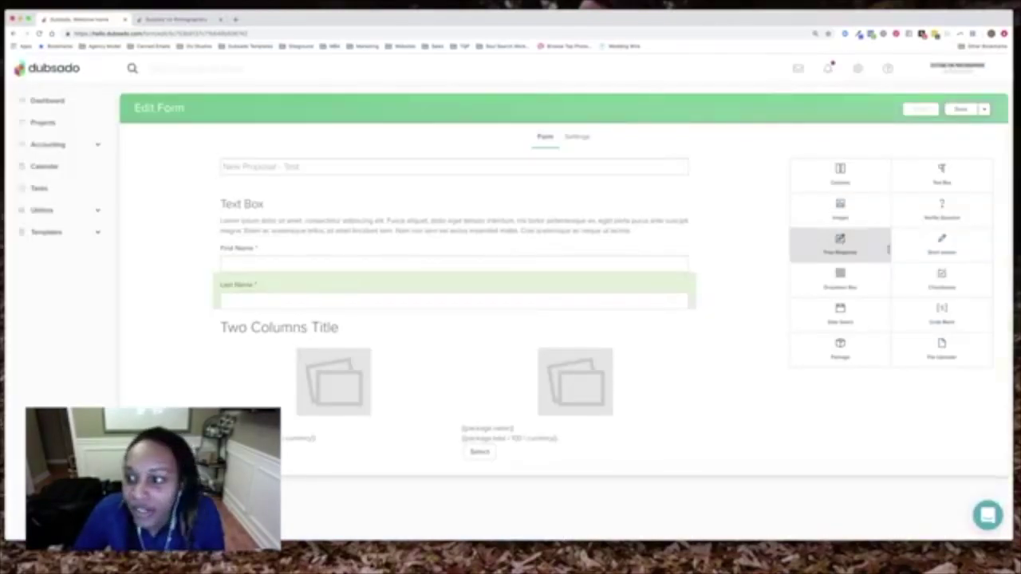
# Add a required 'Phone Number' question mapped to Client Phone Number, then save the form
pyautogui.moveTo(923, 238); pyautogui.dragTo(348, 330)
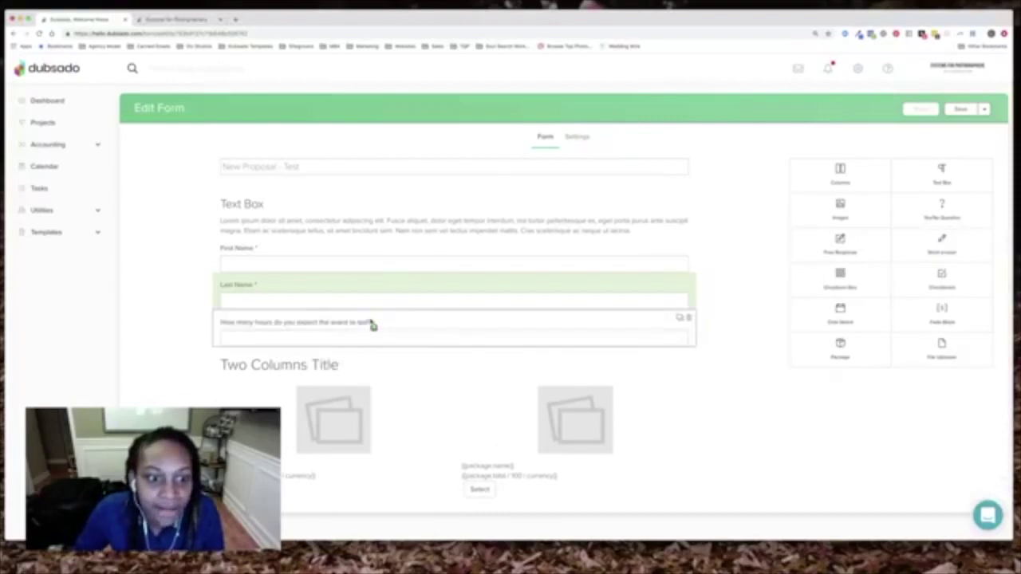
pyautogui.click(372, 326)
pyautogui.click(760, 130)
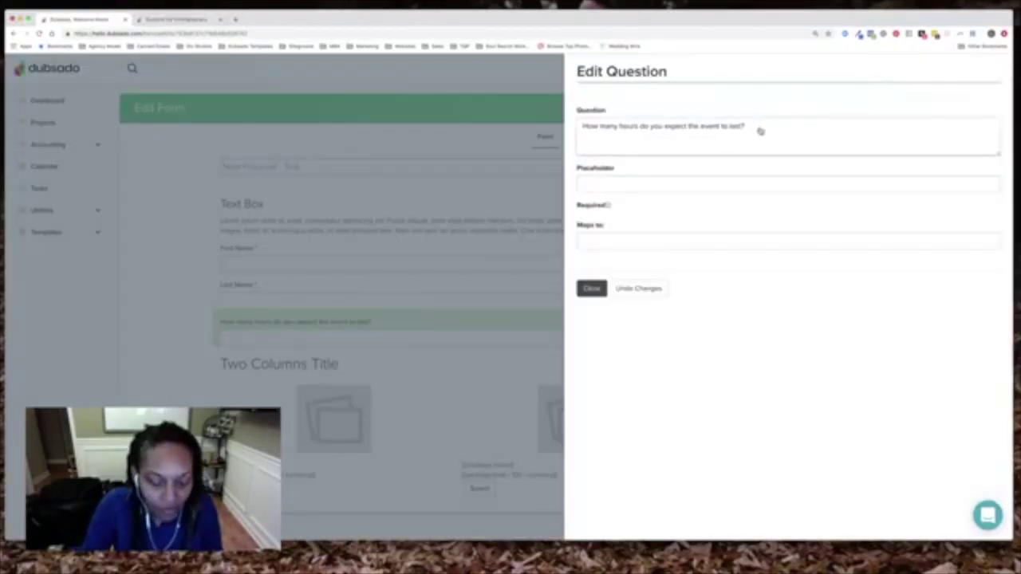
pyautogui.press('super+a')
pyautogui.write('Phone Number')
pyautogui.click(608, 184)
pyautogui.click(617, 221)
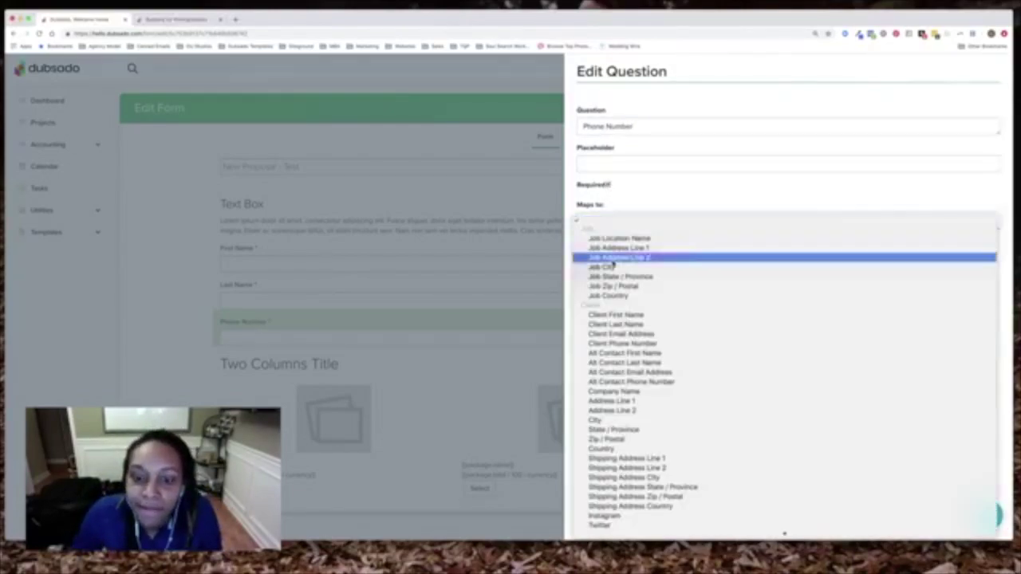
pyautogui.click(660, 344)
pyautogui.click(591, 268)
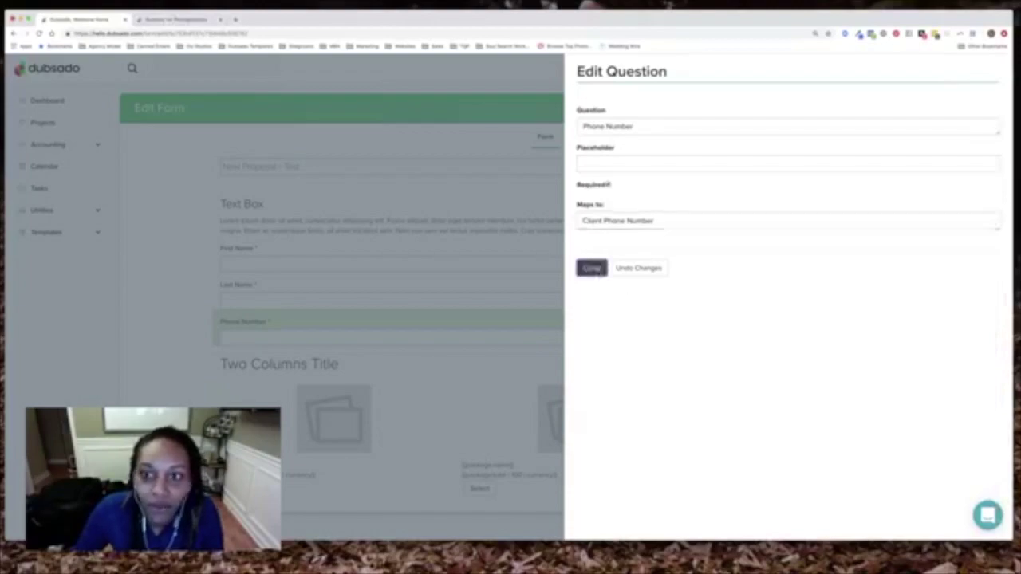
pyautogui.click(963, 109)
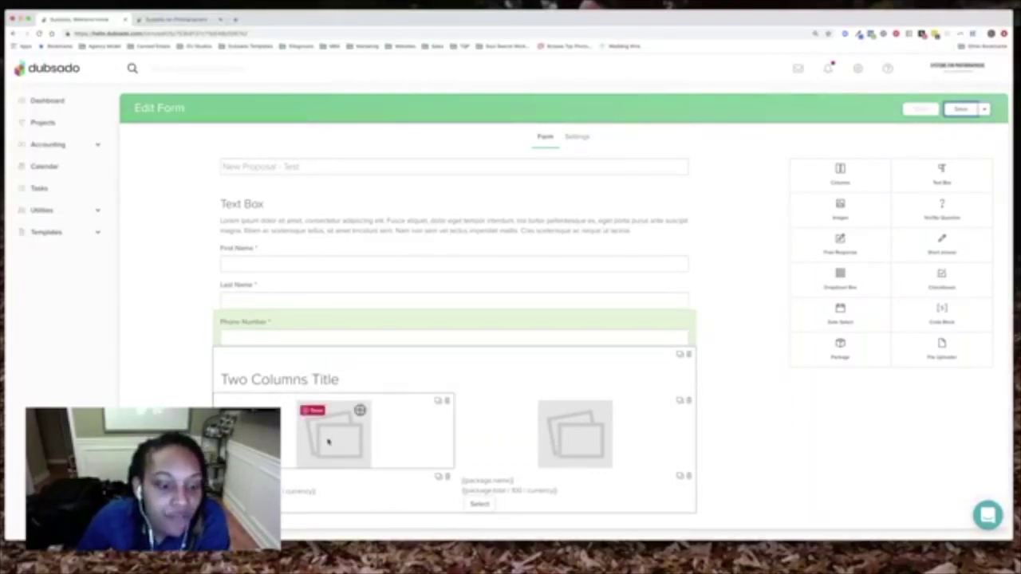
# Put Test Package 1 in the left block and Test Package 2 in the right, then save
pyautogui.click(283, 489)
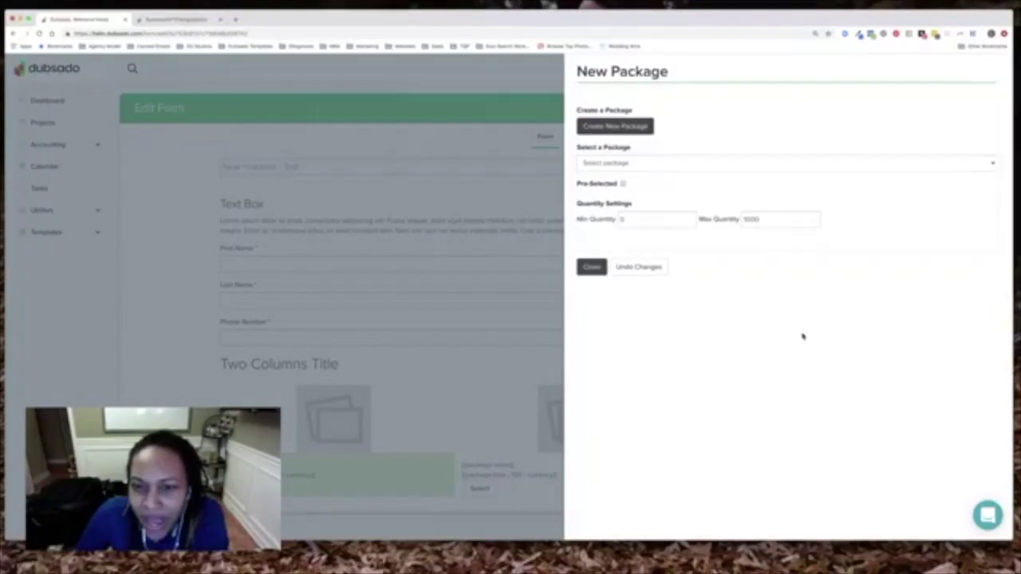
pyautogui.click(626, 163)
pyautogui.scroll(-2, 634, 227)
pyautogui.click(636, 251)
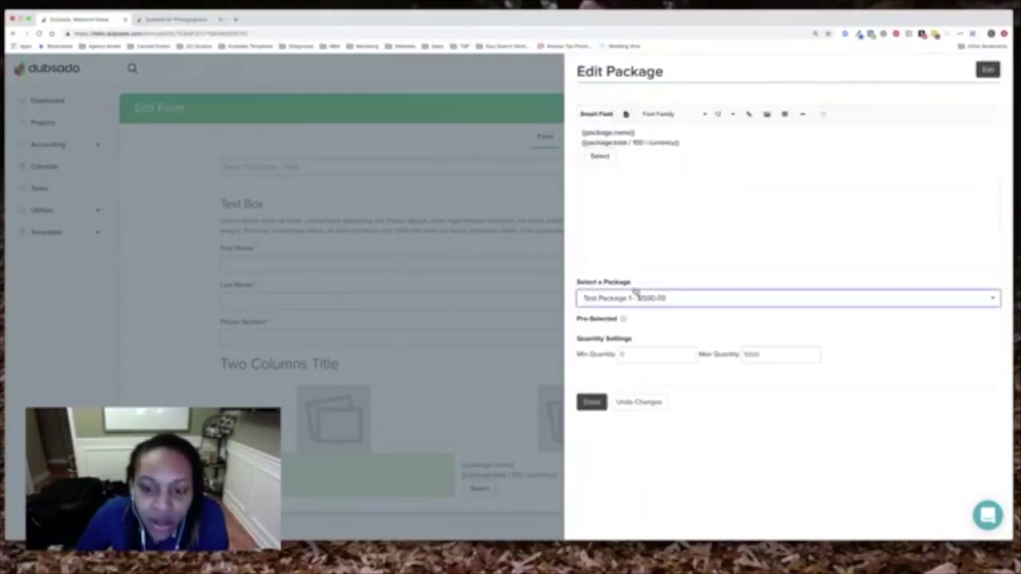
pyautogui.click(592, 402)
pyautogui.click(533, 484)
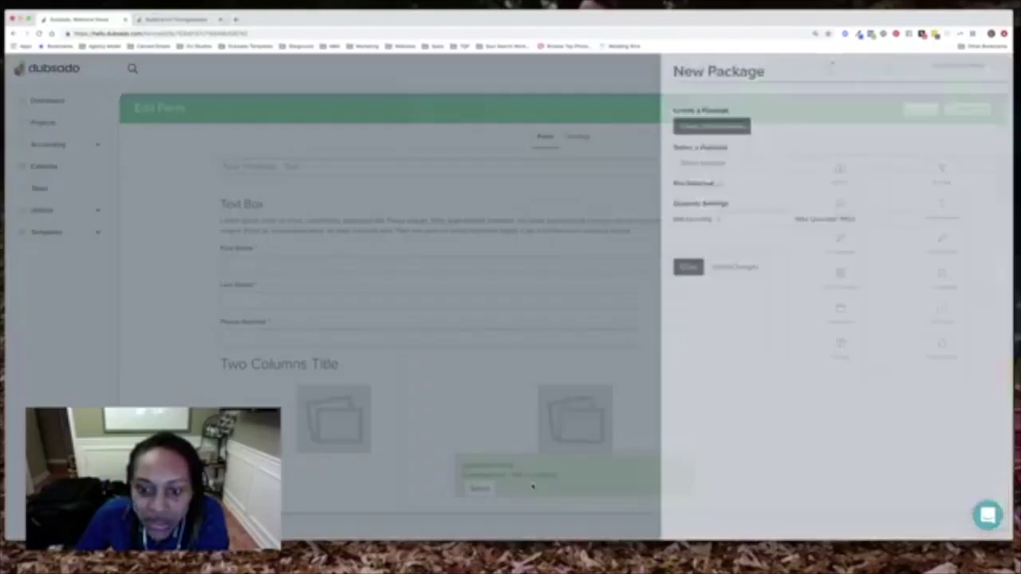
pyautogui.click(639, 163)
pyautogui.scroll(-3, 638, 231)
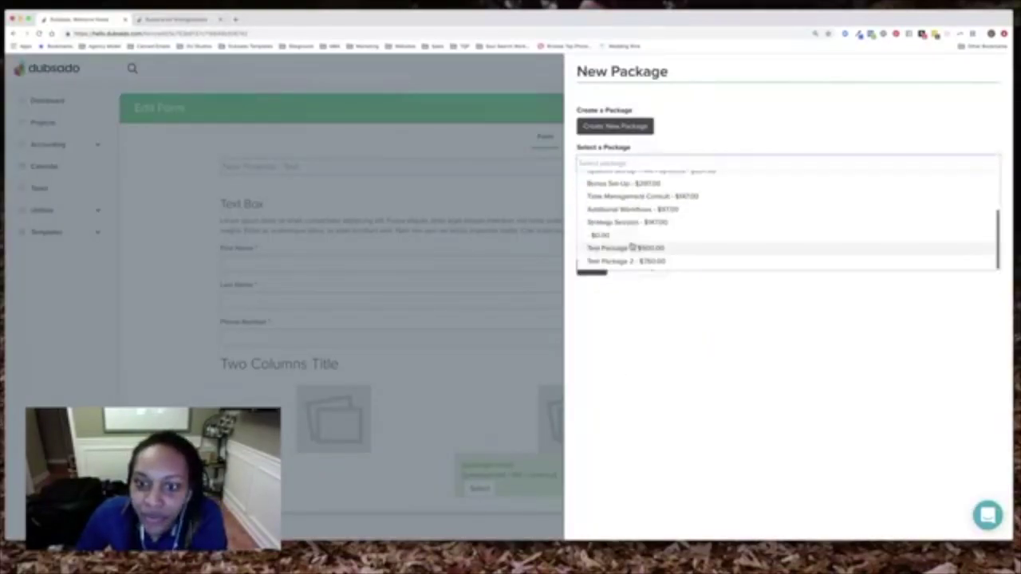
pyautogui.click(635, 261)
pyautogui.click(592, 402)
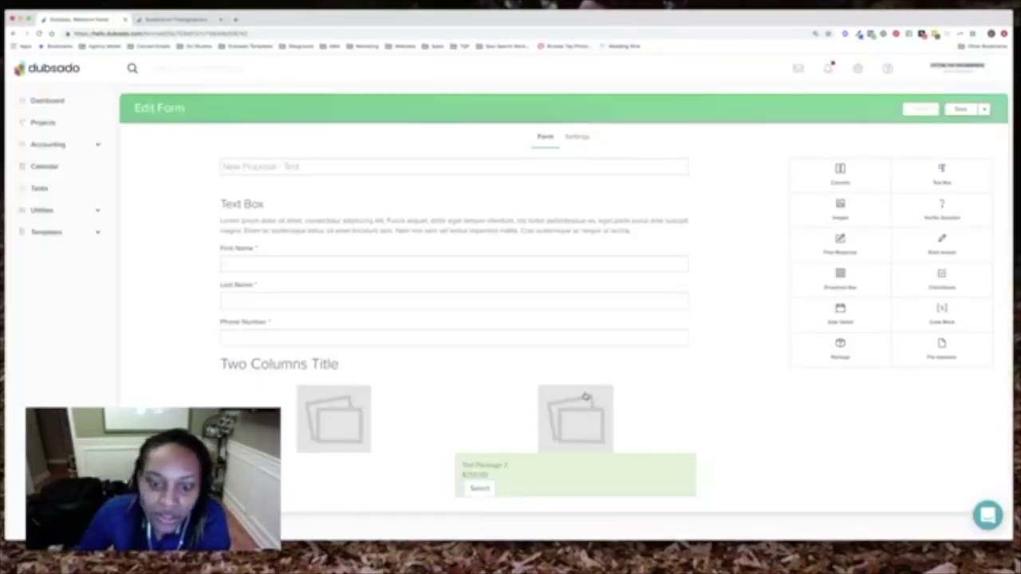
pyautogui.click(962, 110)
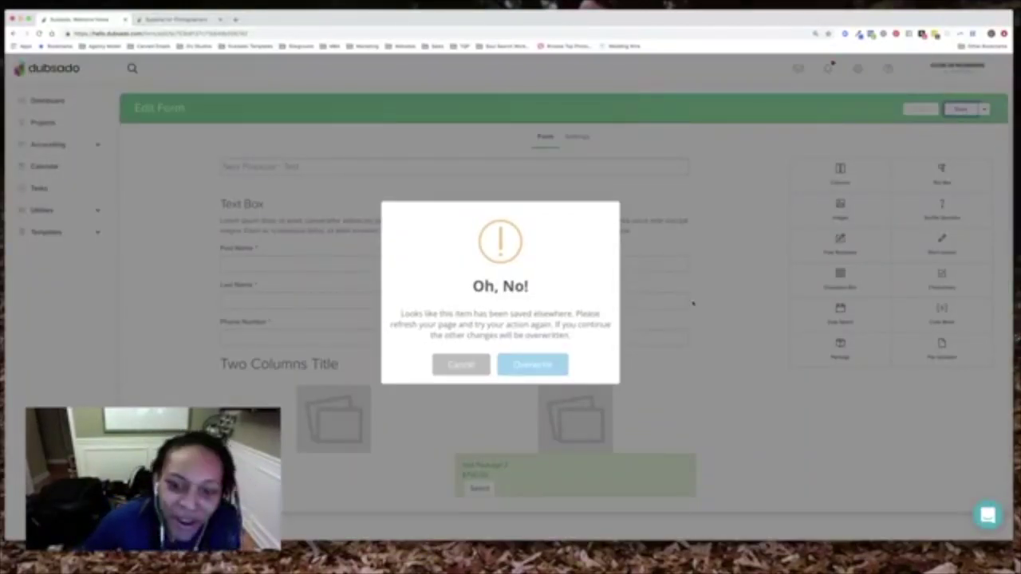
# Overwrite the other saved version so the form with both packages is saved
pyautogui.click(545, 366)
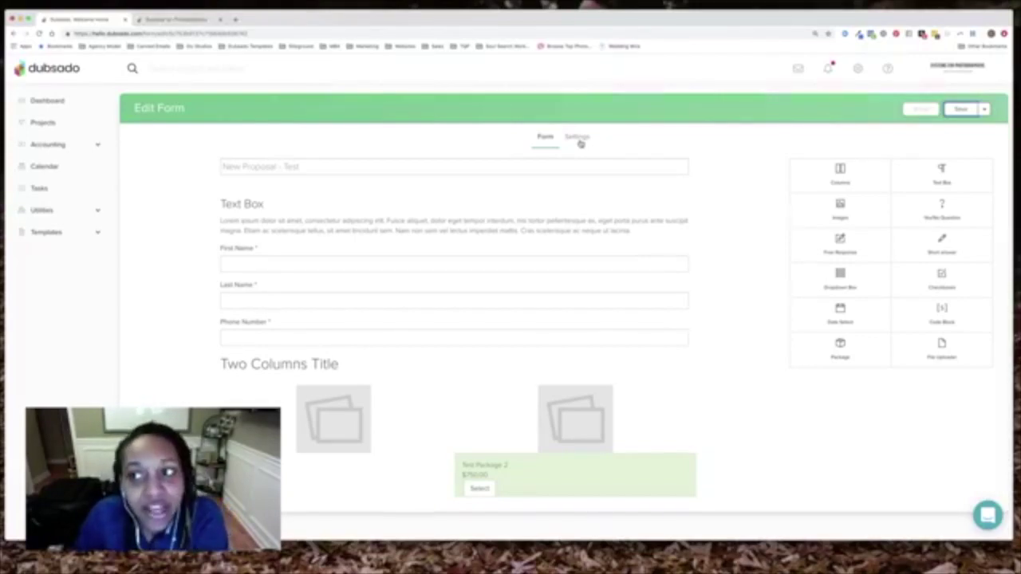
pyautogui.click(580, 142)
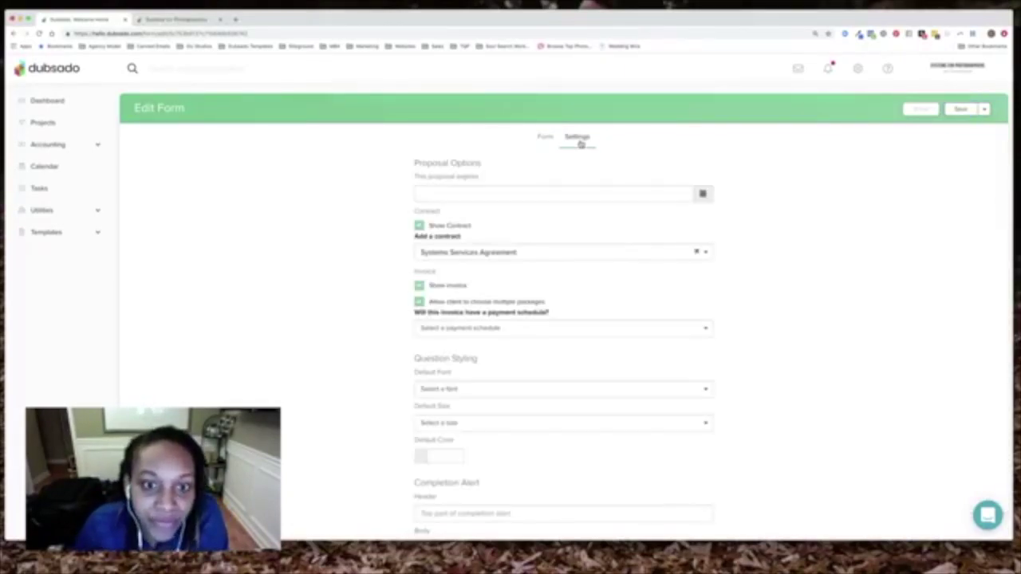
# Set the proposal's privacy to Public and save the settings
pyautogui.click(420, 226)
pyautogui.click(421, 227)
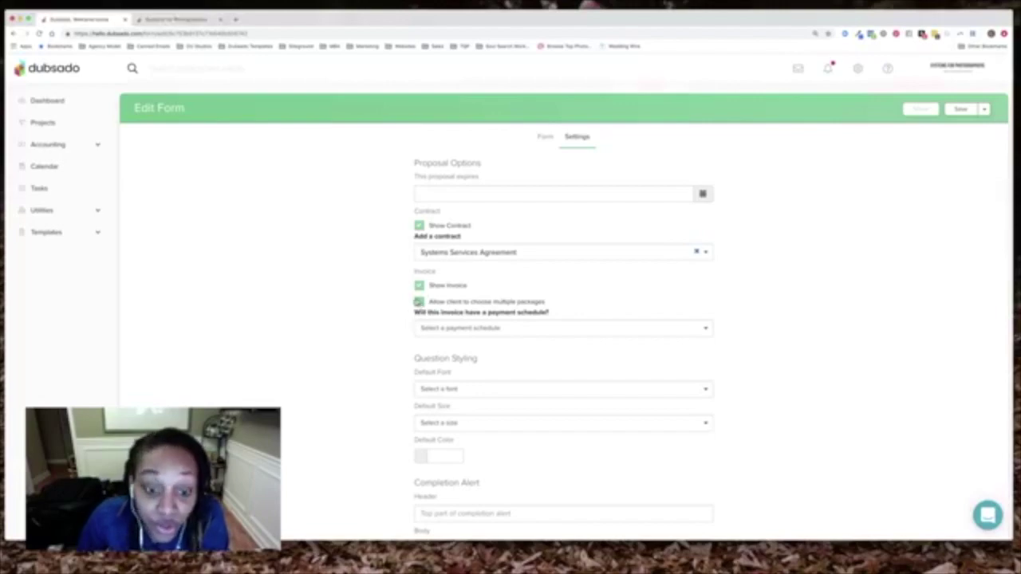
pyautogui.scroll(-3, 432, 337)
pyautogui.scroll(-3, 430, 337)
pyautogui.click(421, 311)
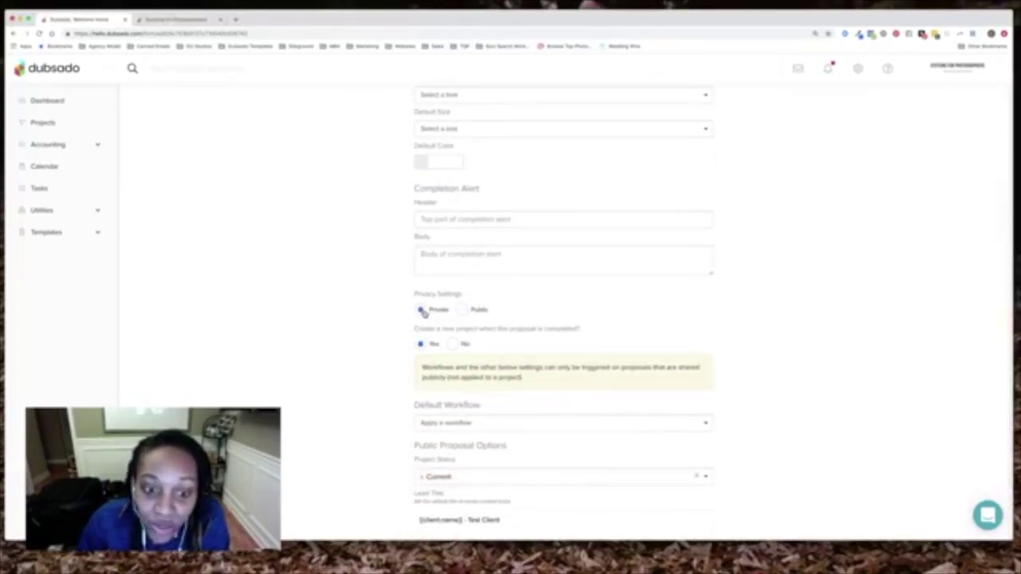
pyautogui.click(463, 310)
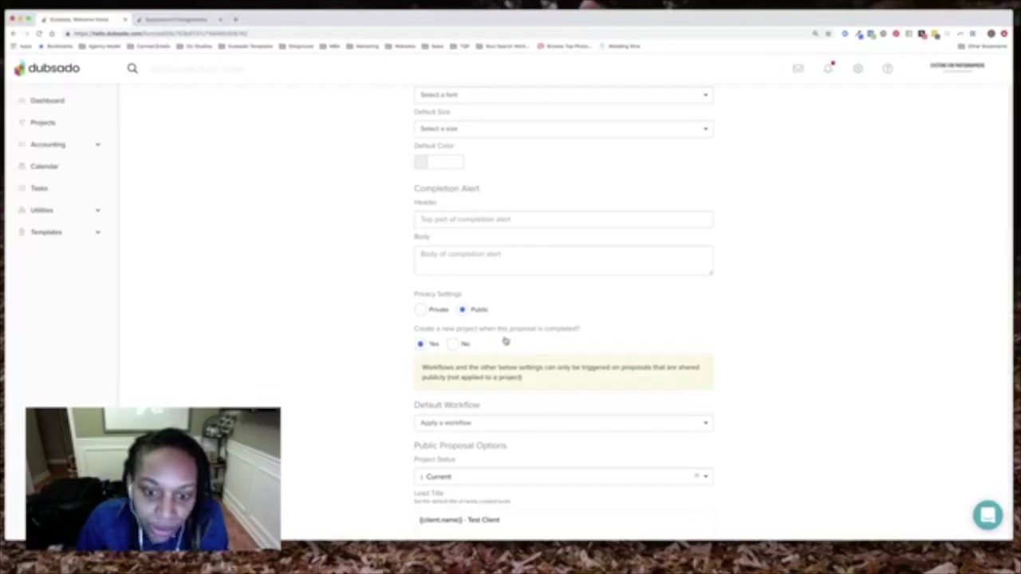
pyautogui.scroll(-2, 502, 395)
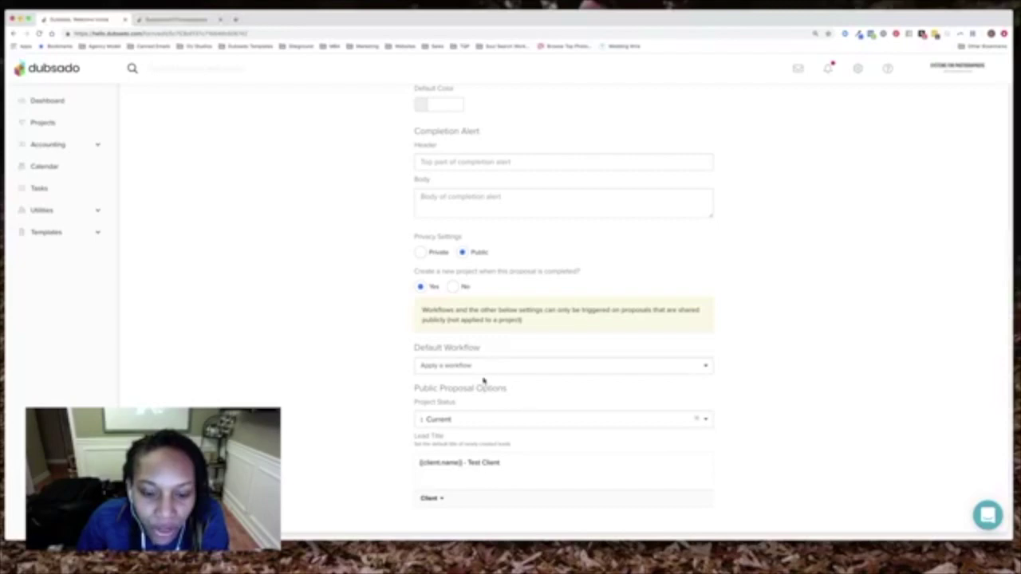
pyautogui.scroll(10, 485, 376)
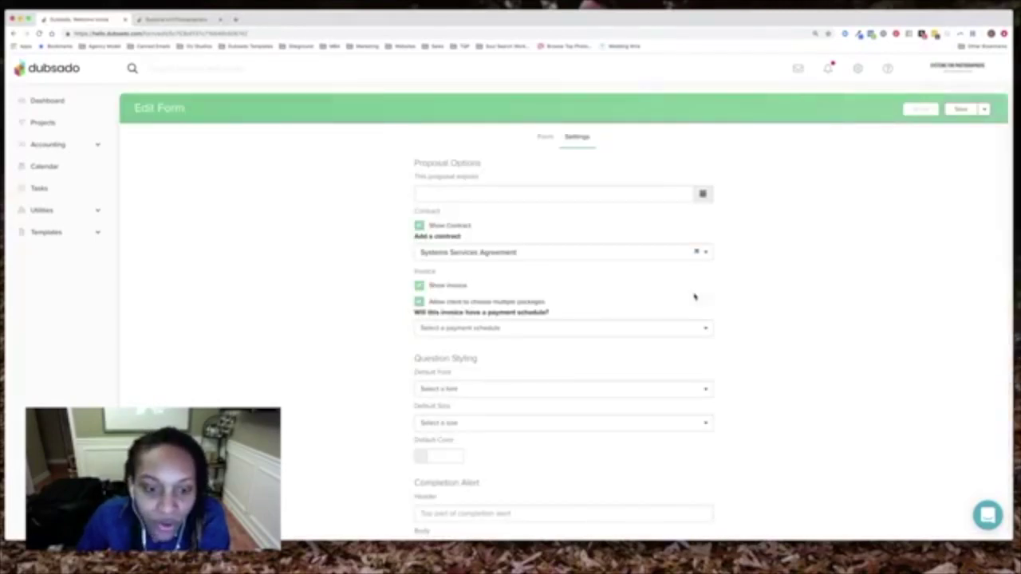
pyautogui.click(962, 108)
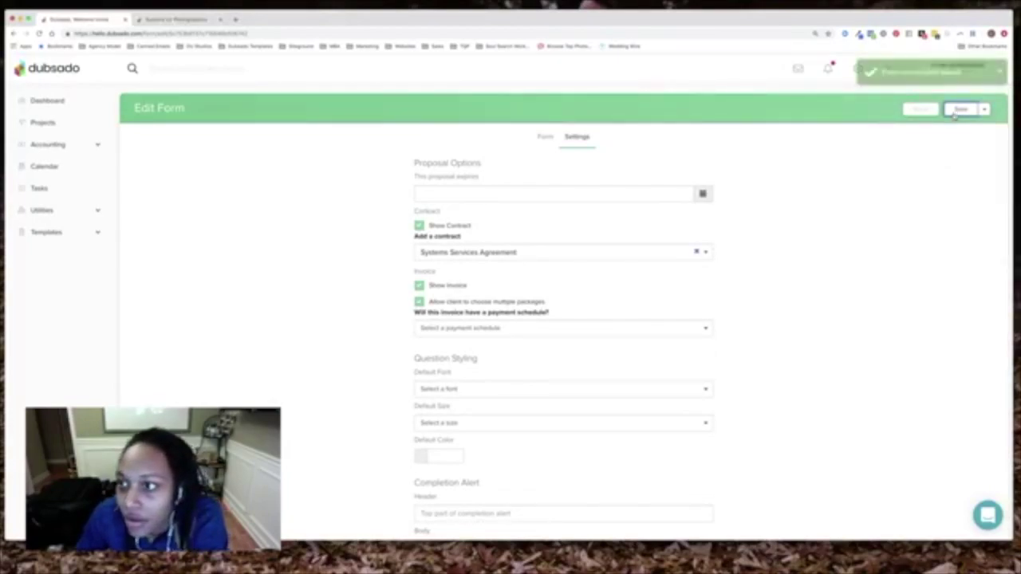
# Apply the 'Systems Services - from intake form' default workflow and save
pyautogui.scroll(-5, 623, 285)
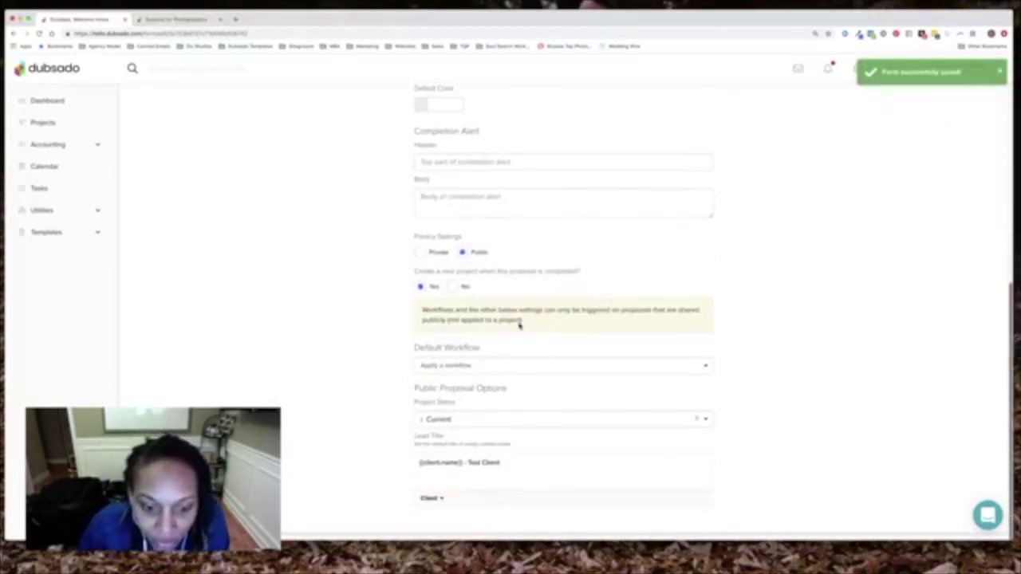
pyautogui.click(471, 367)
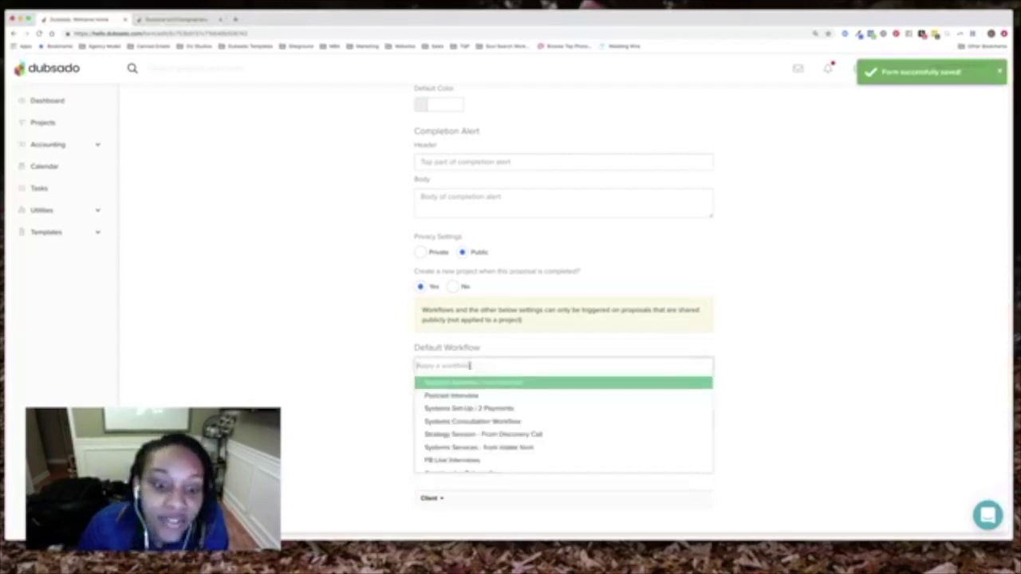
pyautogui.click(478, 448)
pyautogui.scroll(5, 636, 364)
pyautogui.click(962, 111)
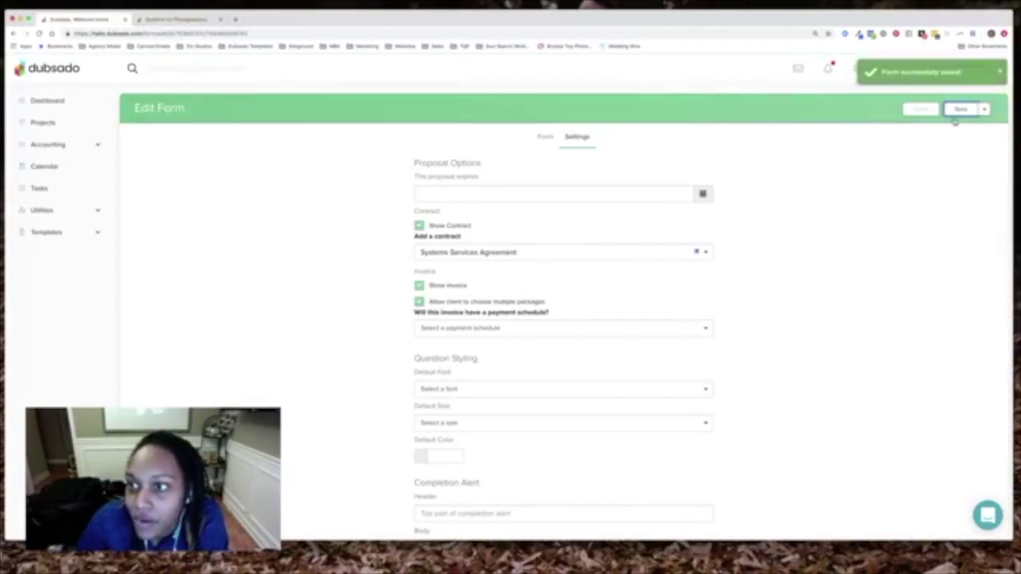
pyautogui.scroll(-3, 530, 199)
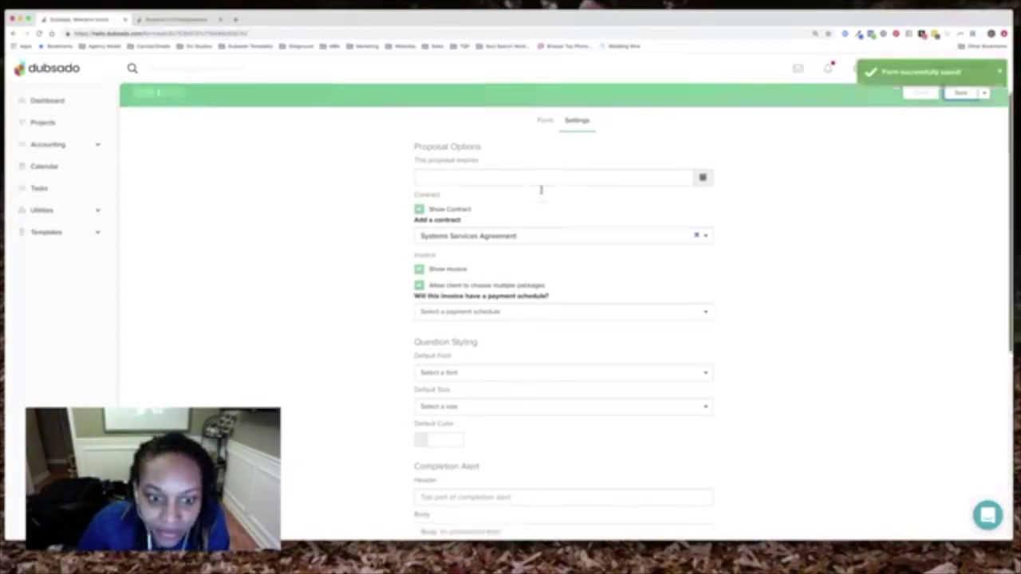
pyautogui.scroll(3, 540, 190)
pyautogui.click(545, 137)
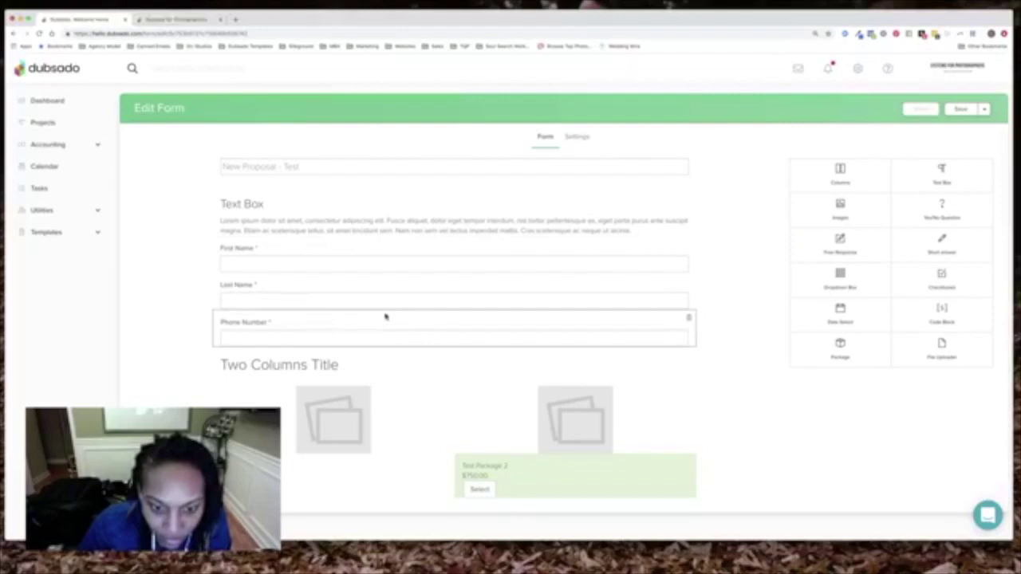
# Check the client-field mappings of the First Name, Last Name and Phone Number questions
pyautogui.click(450, 385)
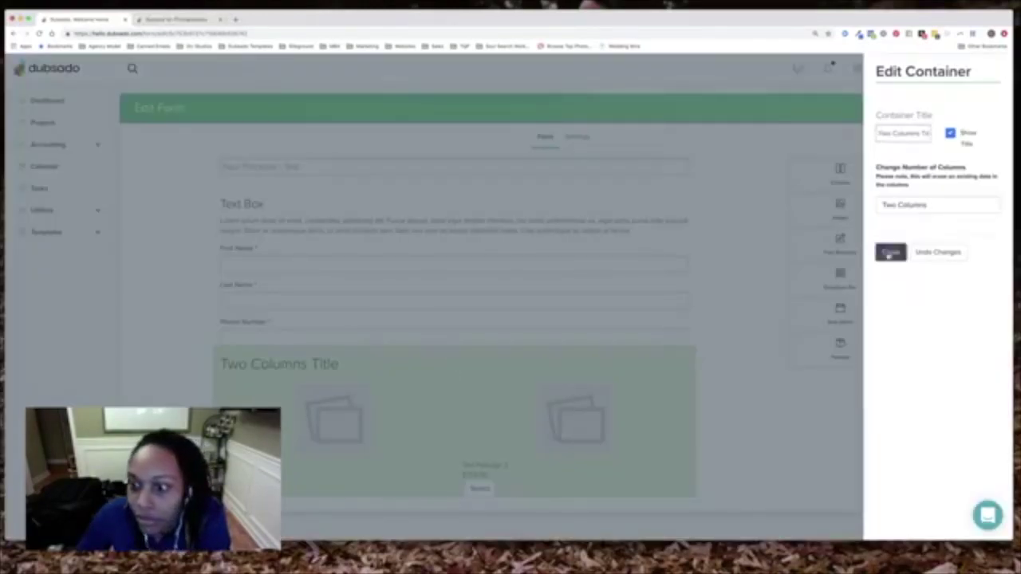
pyautogui.click(888, 253)
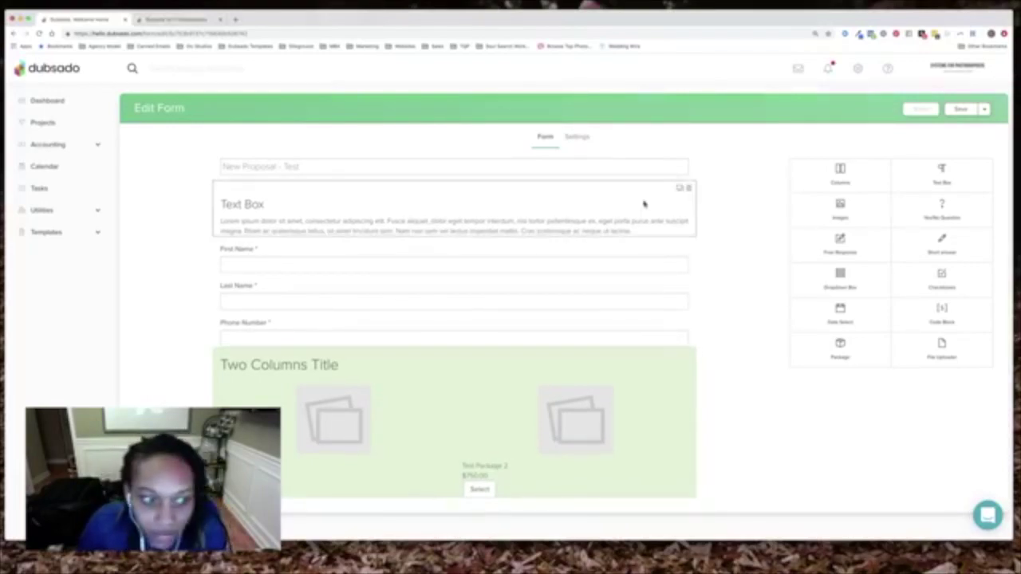
pyautogui.click(304, 249)
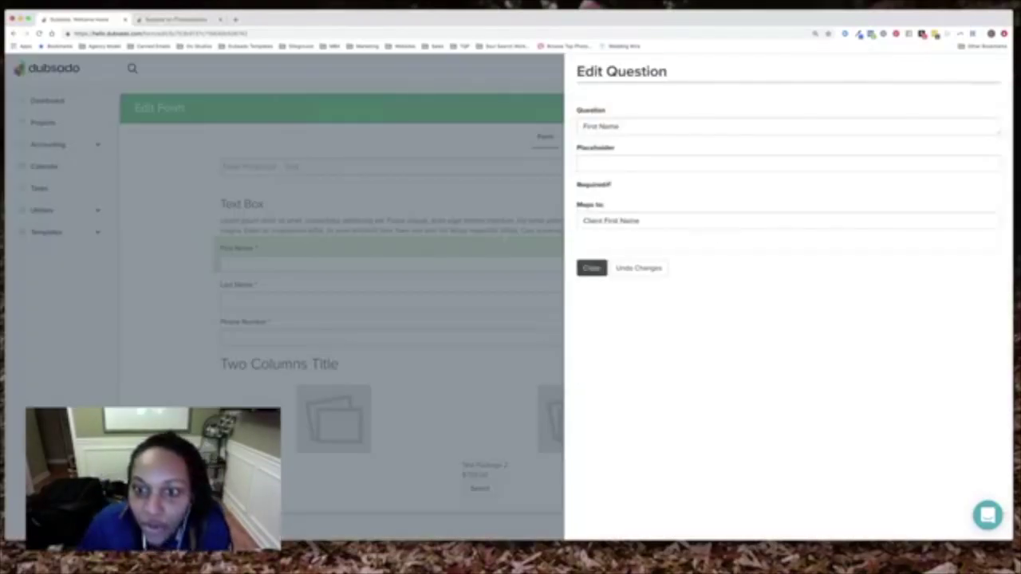
pyautogui.click(592, 269)
pyautogui.click(431, 286)
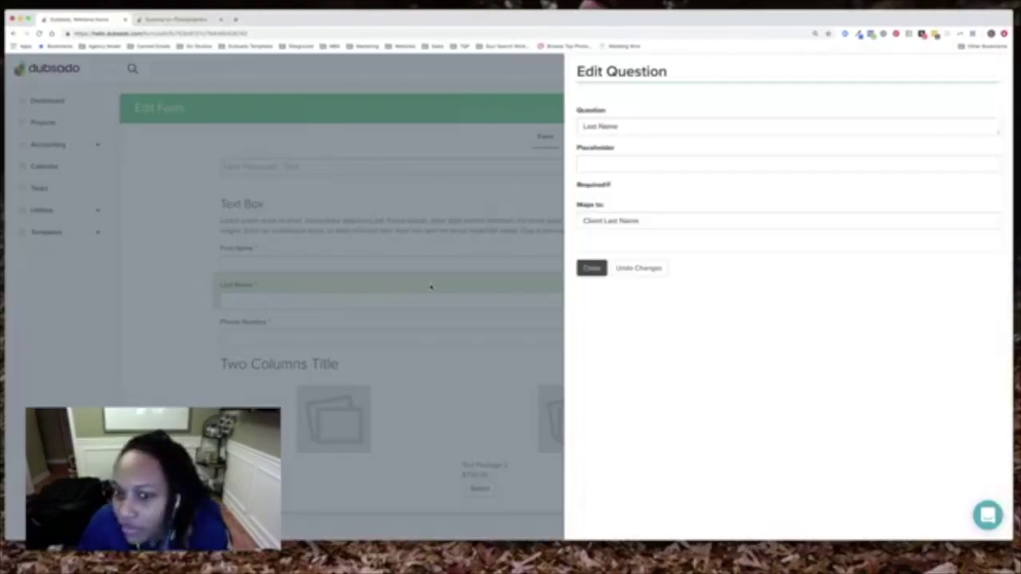
pyautogui.click(591, 268)
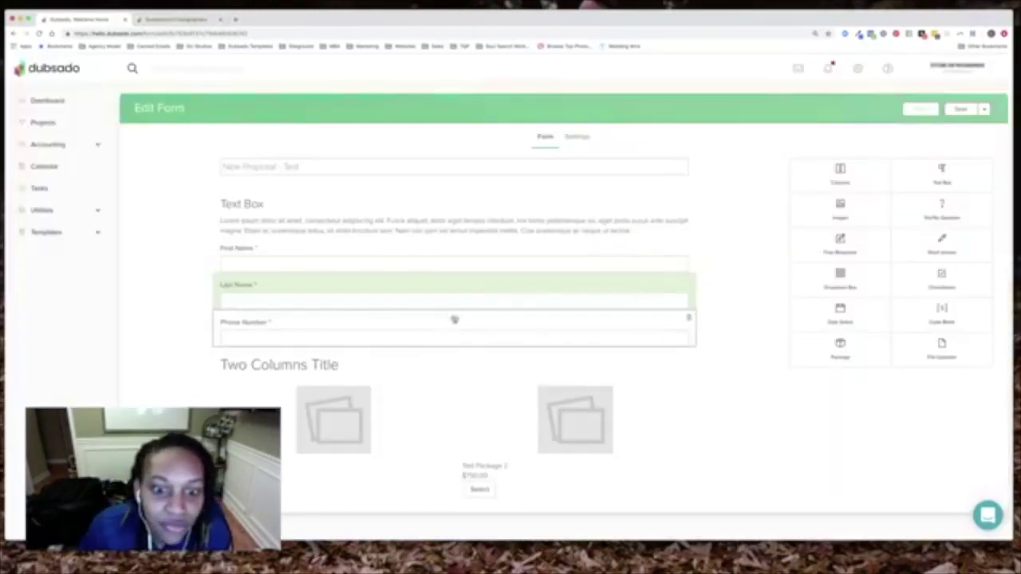
pyautogui.click(459, 322)
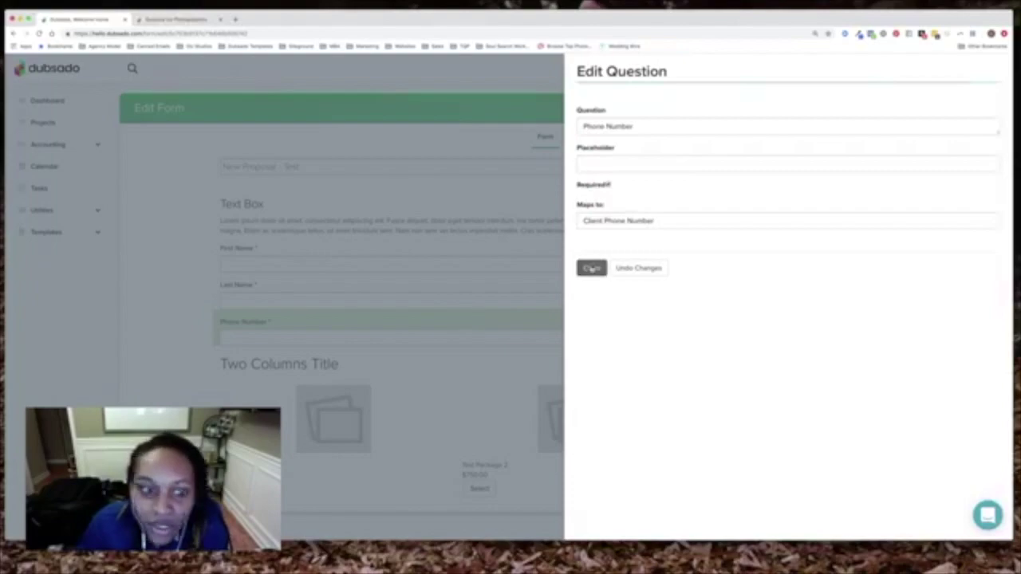
pyautogui.click(591, 269)
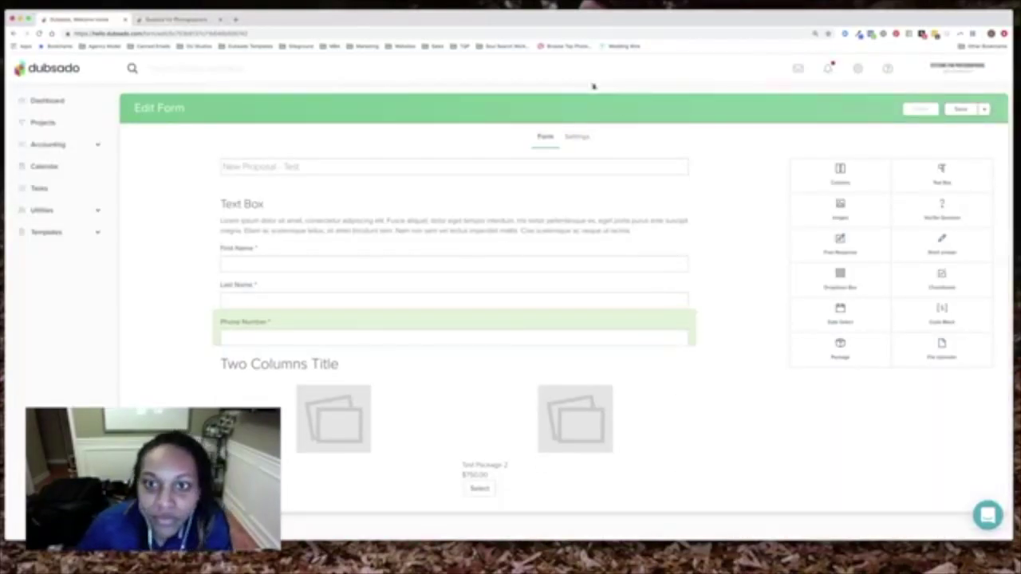
pyautogui.click(580, 137)
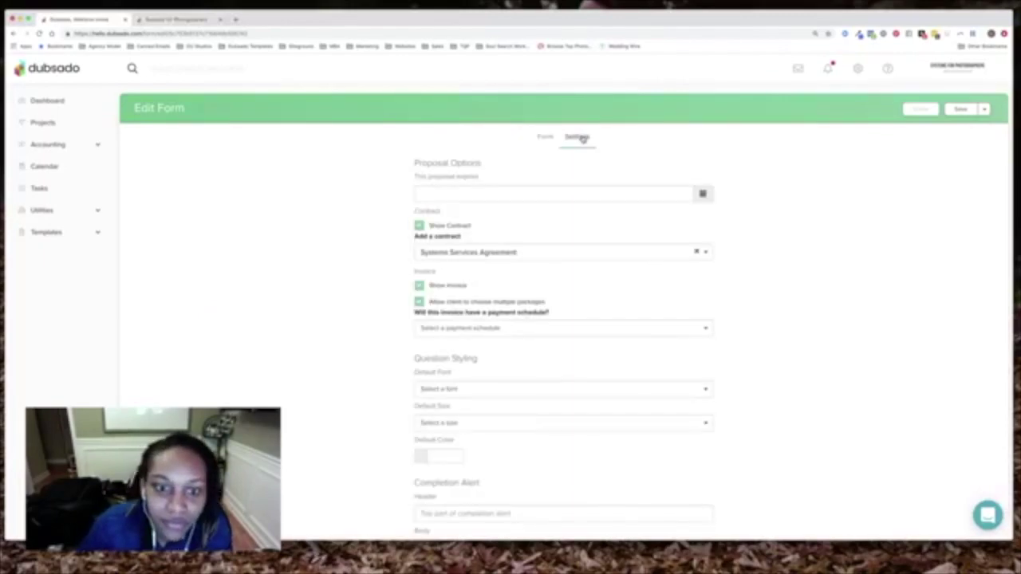
# Give the proposal invoice a 50% payment schedule and choose the new project's status
pyautogui.click(511, 333)
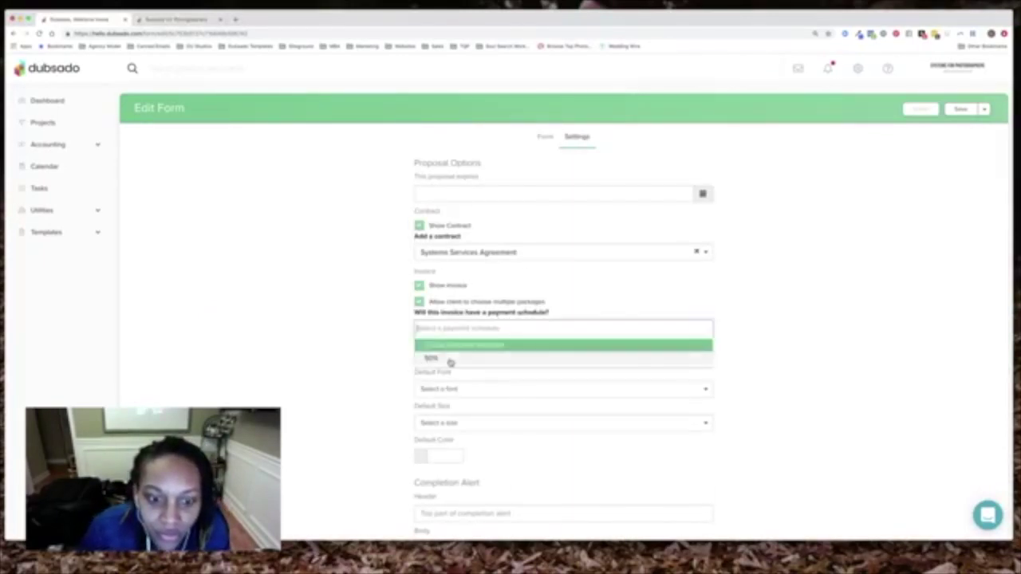
pyautogui.click(449, 360)
pyautogui.scroll(-3, 453, 357)
pyautogui.scroll(-3, 456, 354)
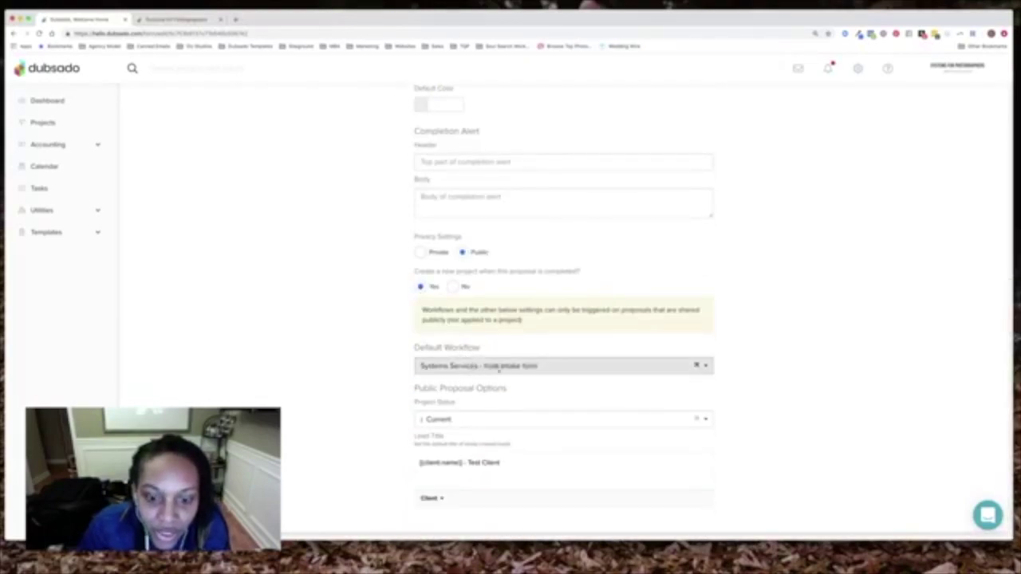
pyautogui.click(484, 421)
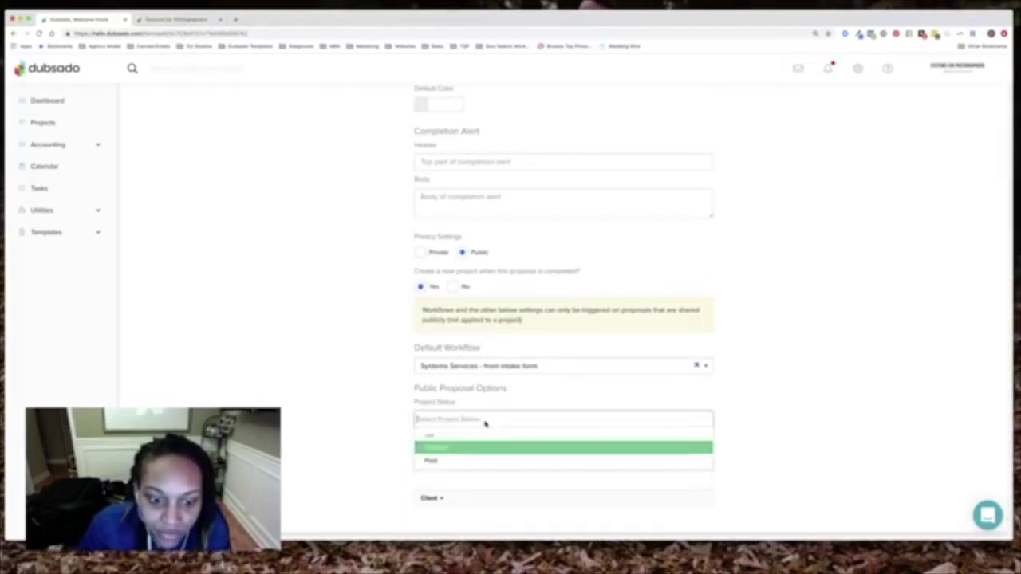
pyautogui.click(465, 454)
pyautogui.scroll(5, 592, 315)
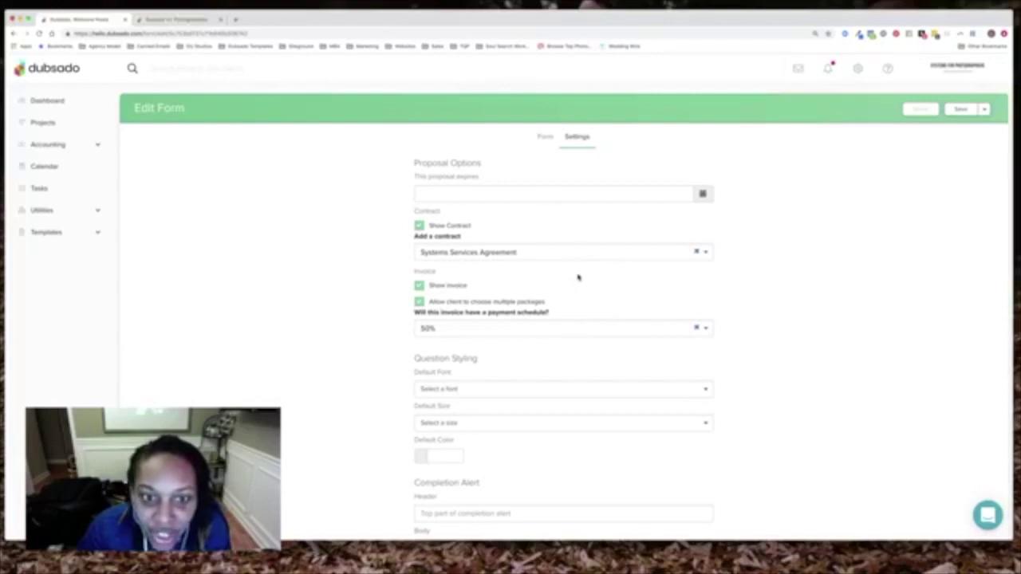
# Save the proposal form with both packages from the form builder
pyautogui.click(545, 137)
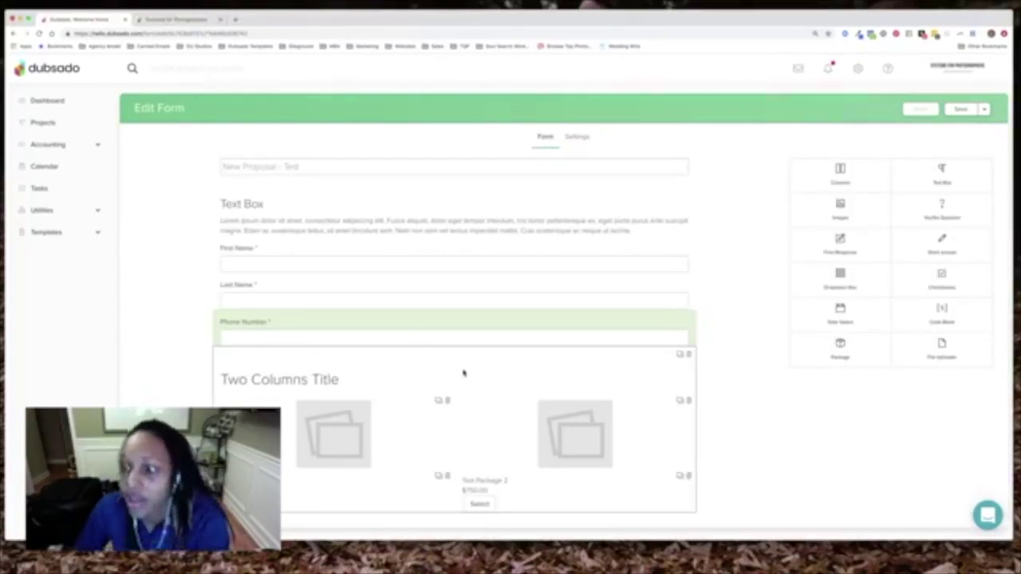
pyautogui.moveTo(542, 413)
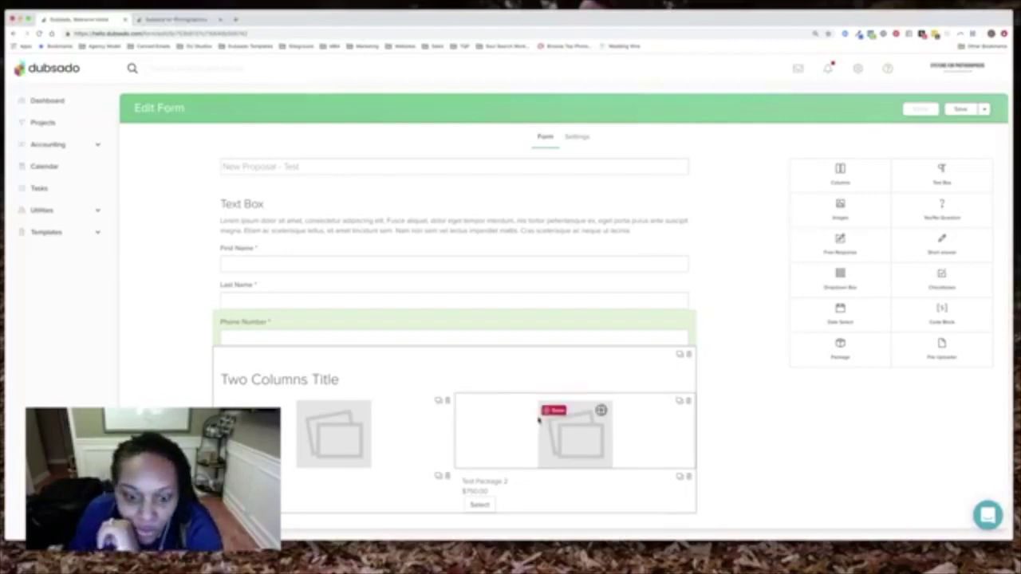
pyautogui.click(961, 109)
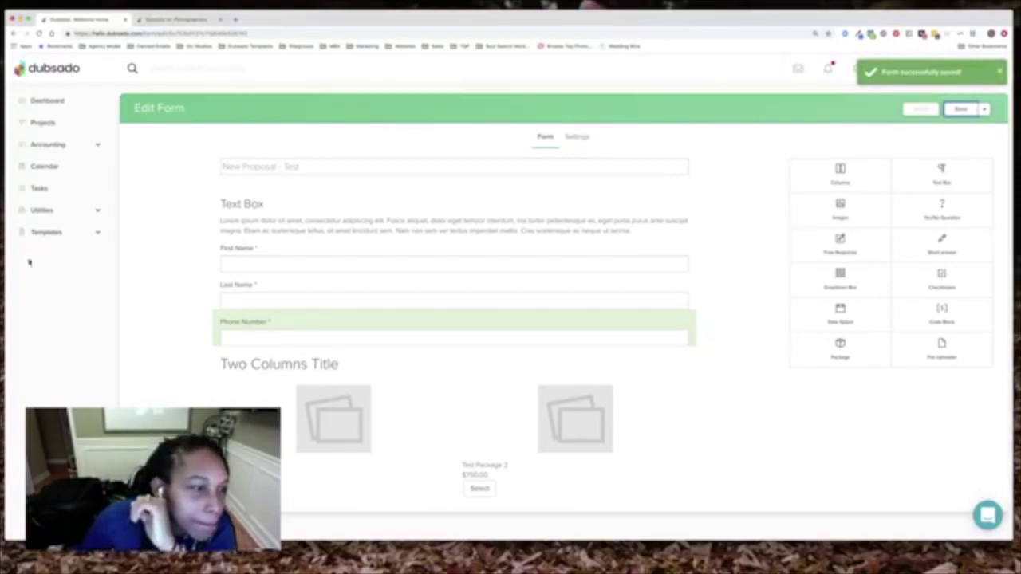
pyautogui.click(59, 232)
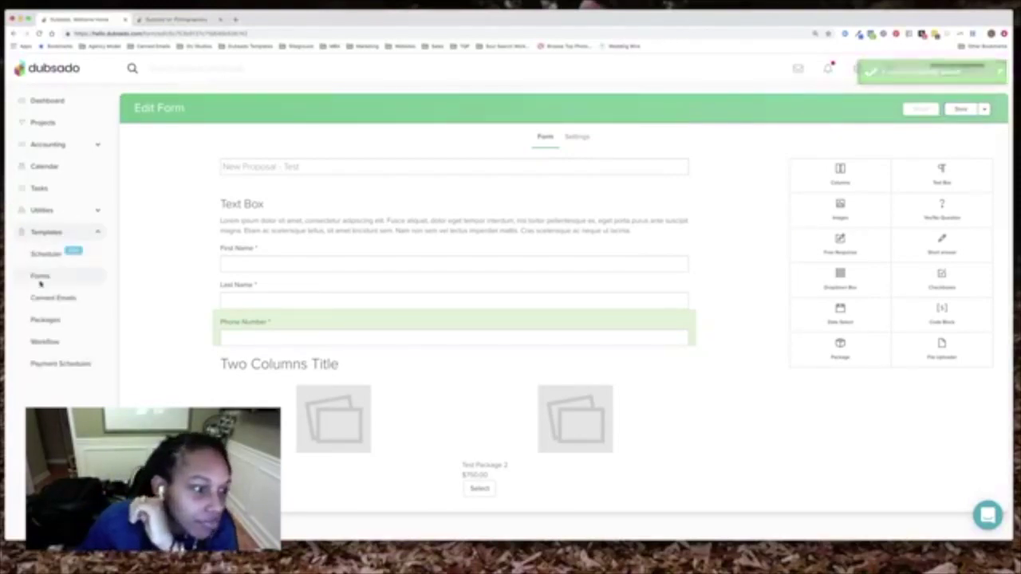
pyautogui.click(40, 279)
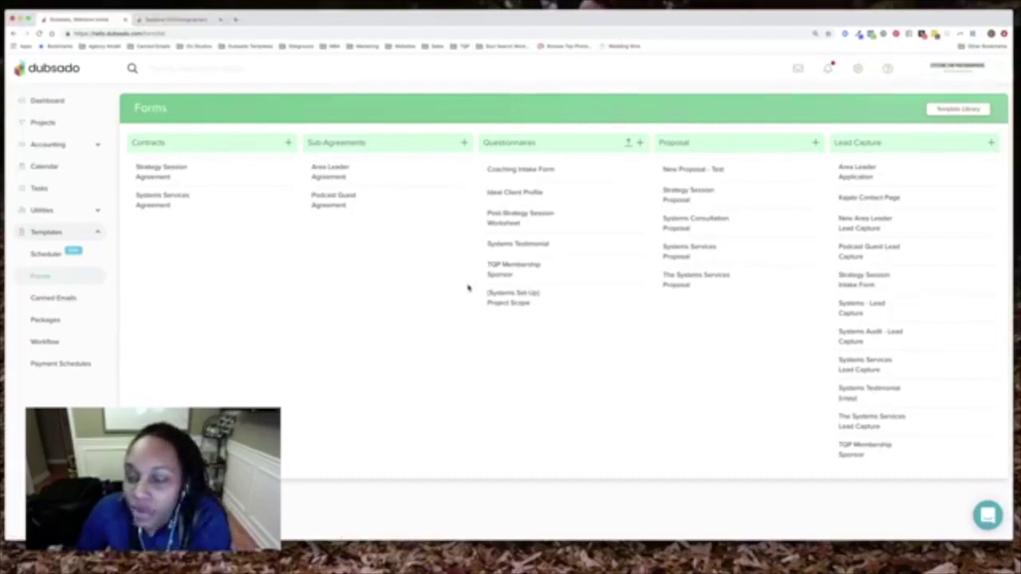
pyautogui.moveTo(678, 170)
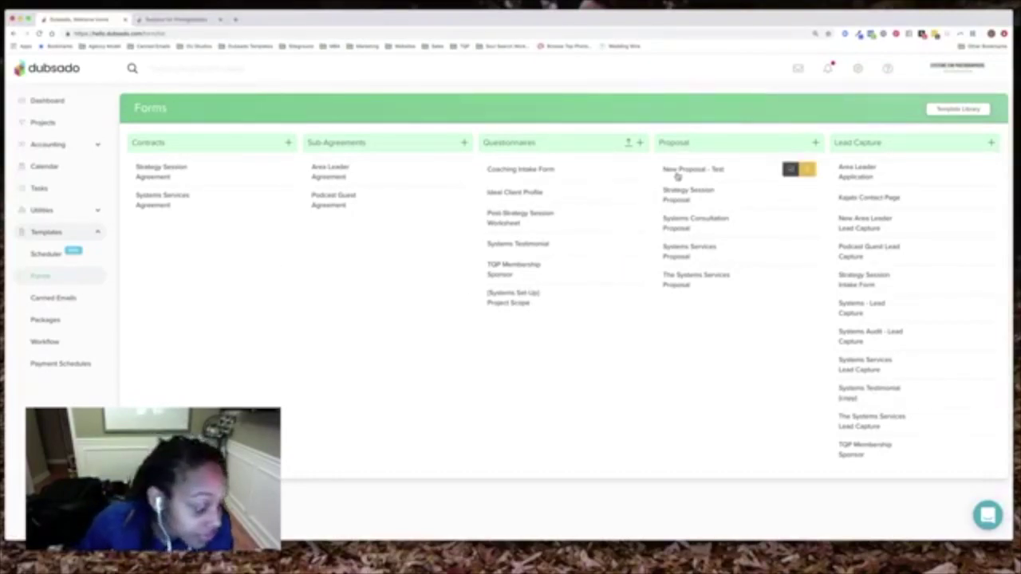
pyautogui.click(677, 174)
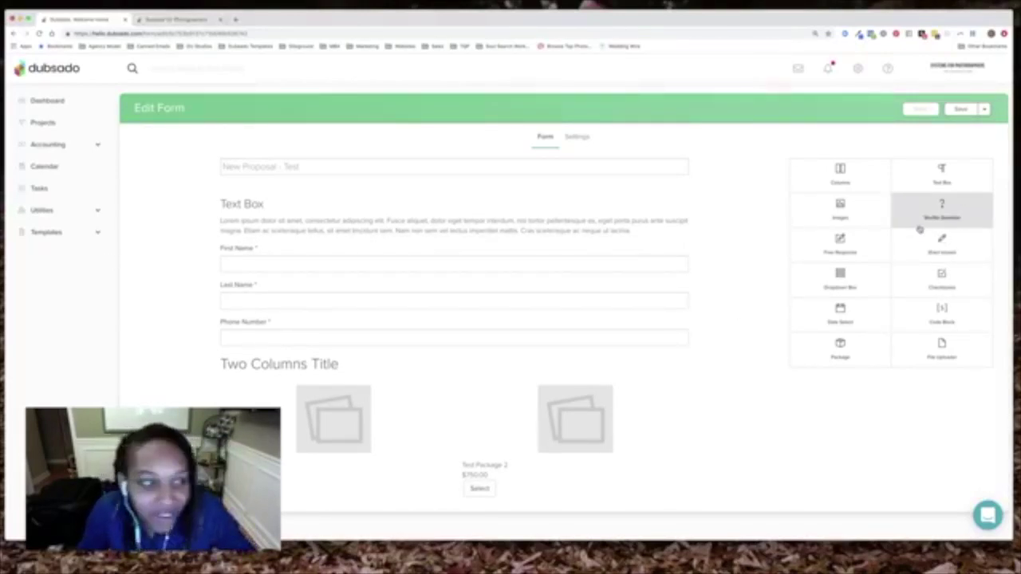
# Add an 'Email' short-answer question below Last Name mapped to Client Email Address, and save
pyautogui.moveTo(945, 237); pyautogui.dragTo(365, 330)
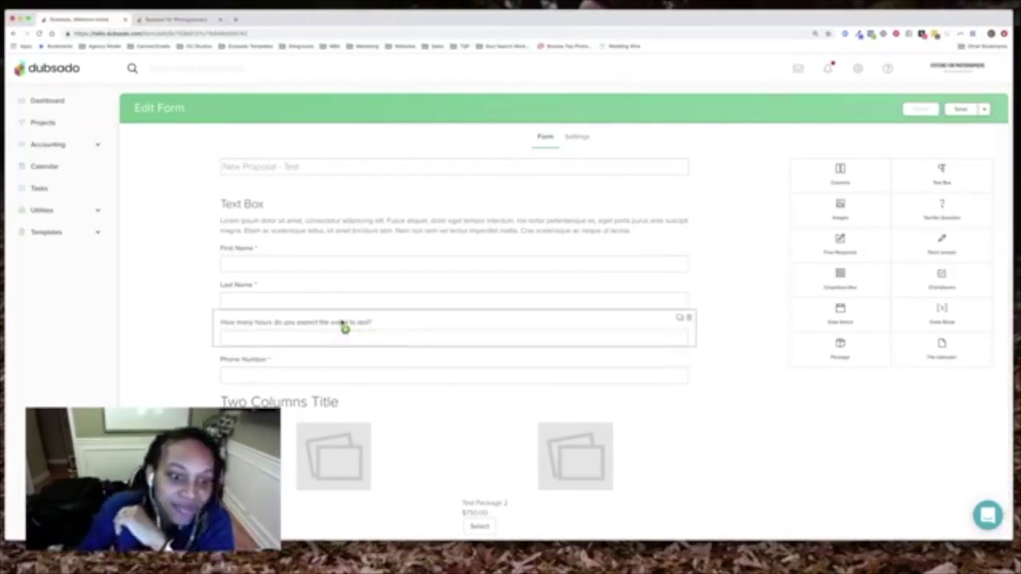
pyautogui.click(343, 326)
pyautogui.click(649, 137)
pyautogui.hotkey('ctrl', 'a')
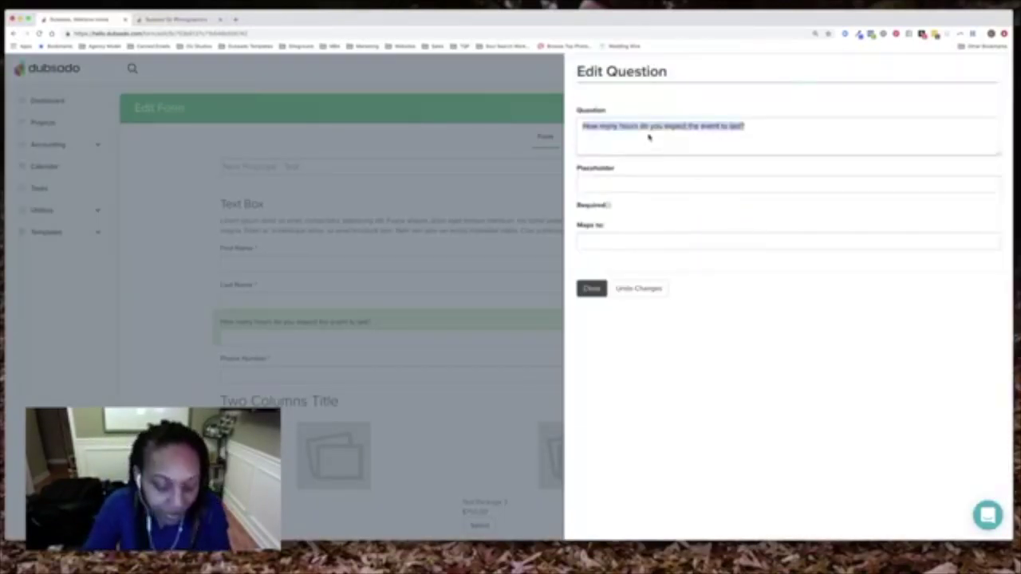
pyautogui.write('EMa')
pyautogui.press('BackSpace')
pyautogui.press('BackSpace')
pyautogui.write('mail')
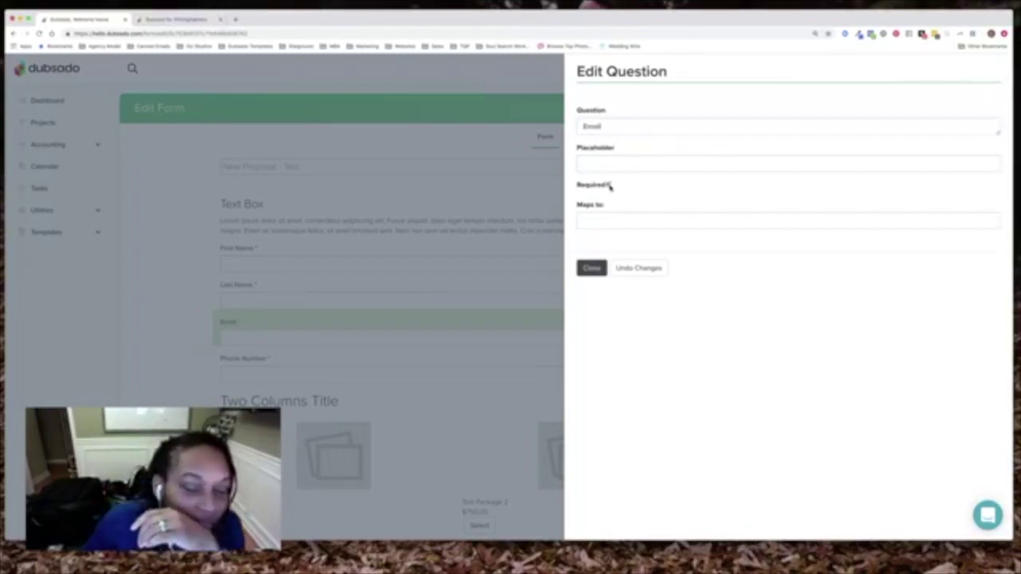
pyautogui.click(629, 222)
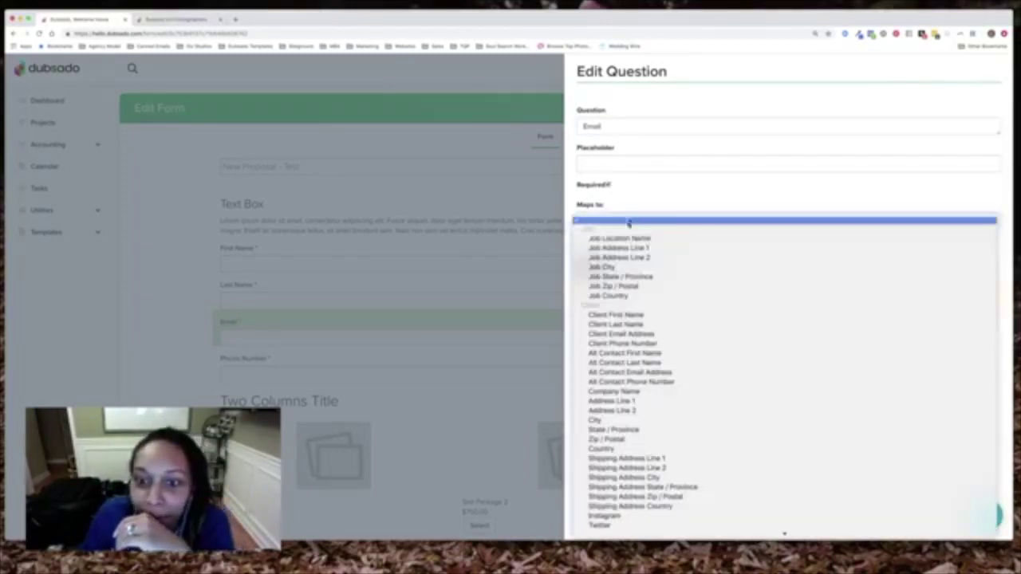
pyautogui.click(637, 334)
pyautogui.click(603, 269)
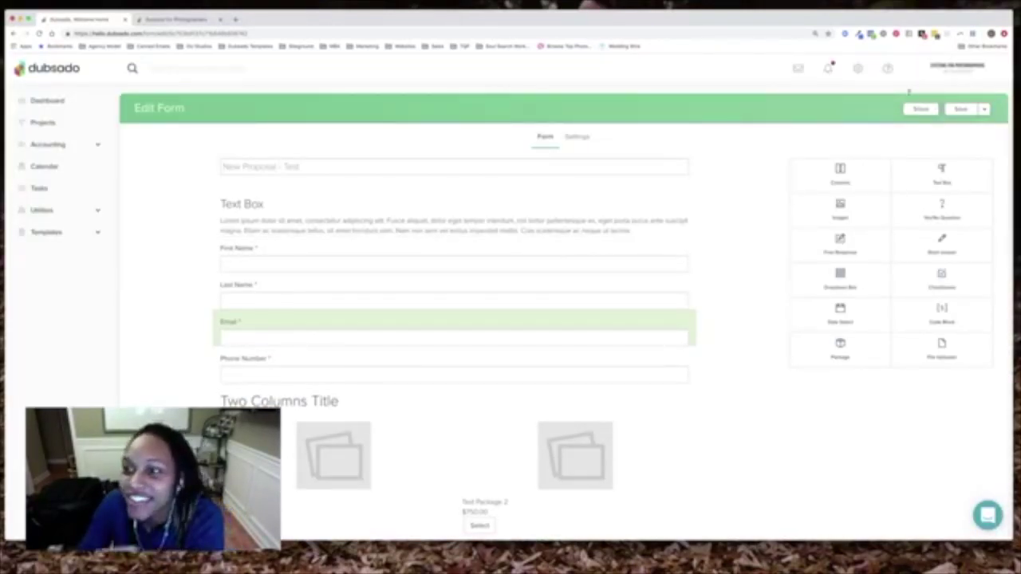
pyautogui.click(966, 111)
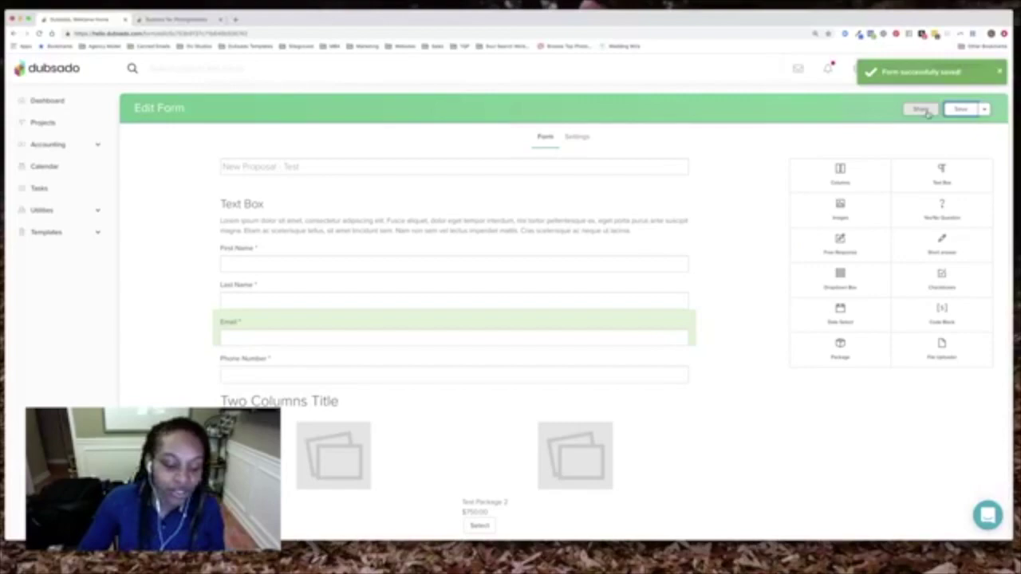
# Open the Sharing your Proposal dialog and select the iframe embed code and direct link
pyautogui.click(926, 110)
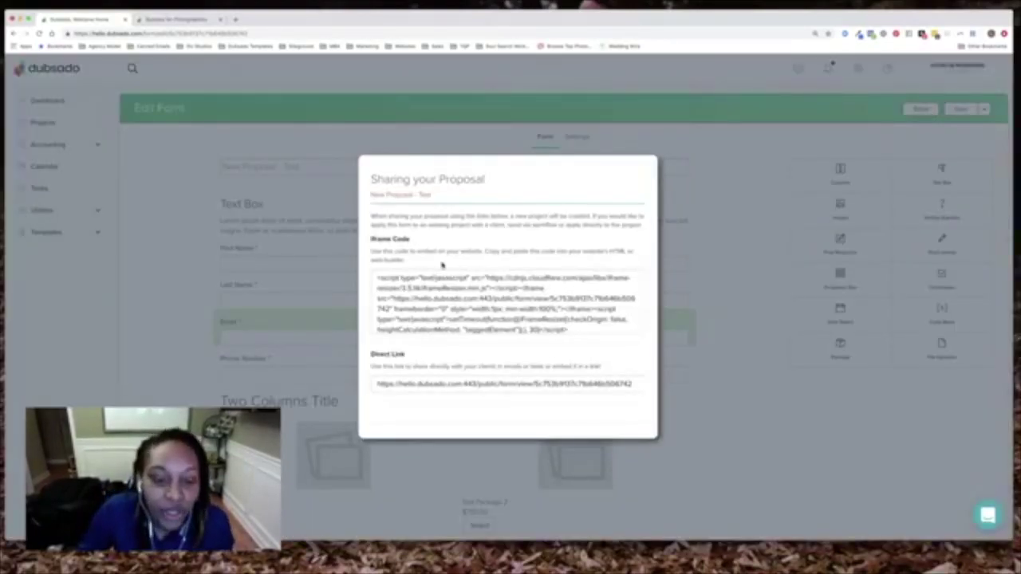
pyautogui.moveTo(378, 386)
pyautogui.mouseDown()
pyautogui.moveTo(648, 385)
pyautogui.moveTo(378, 388)
pyautogui.mouseUp()
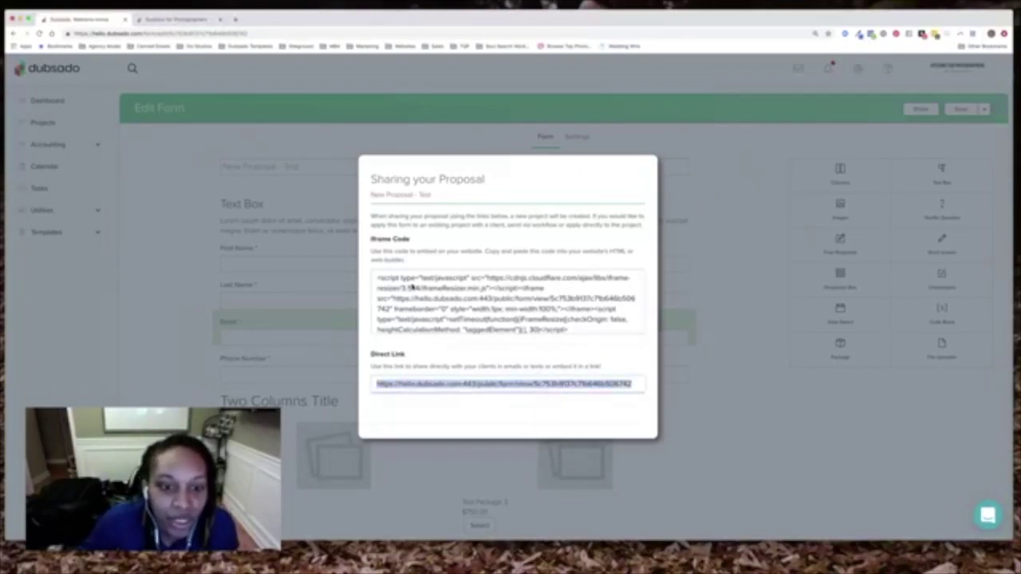
pyautogui.moveTo(378, 278); pyautogui.dragTo(614, 335)
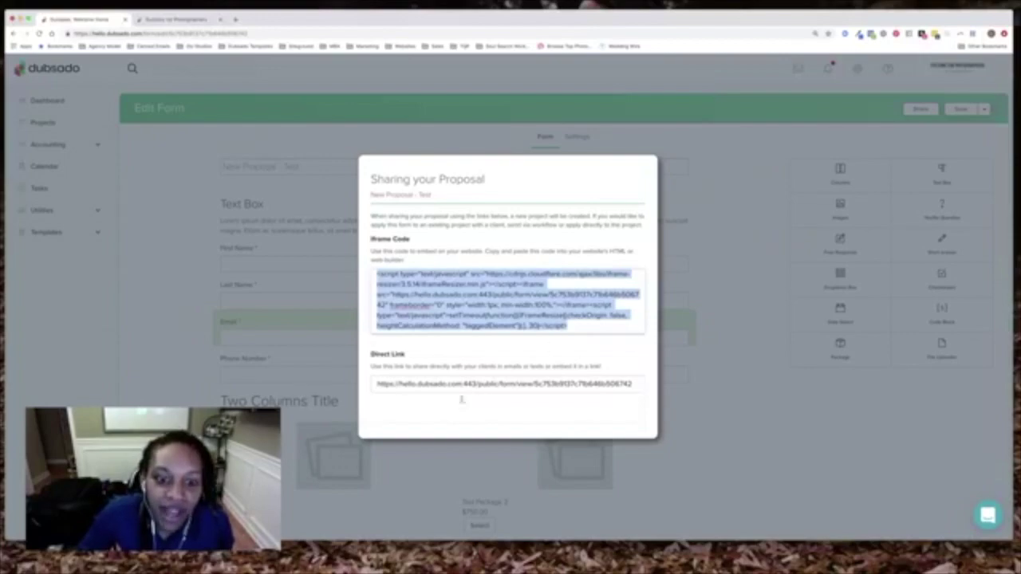
pyautogui.moveTo(431, 385); pyautogui.dragTo(633, 385)
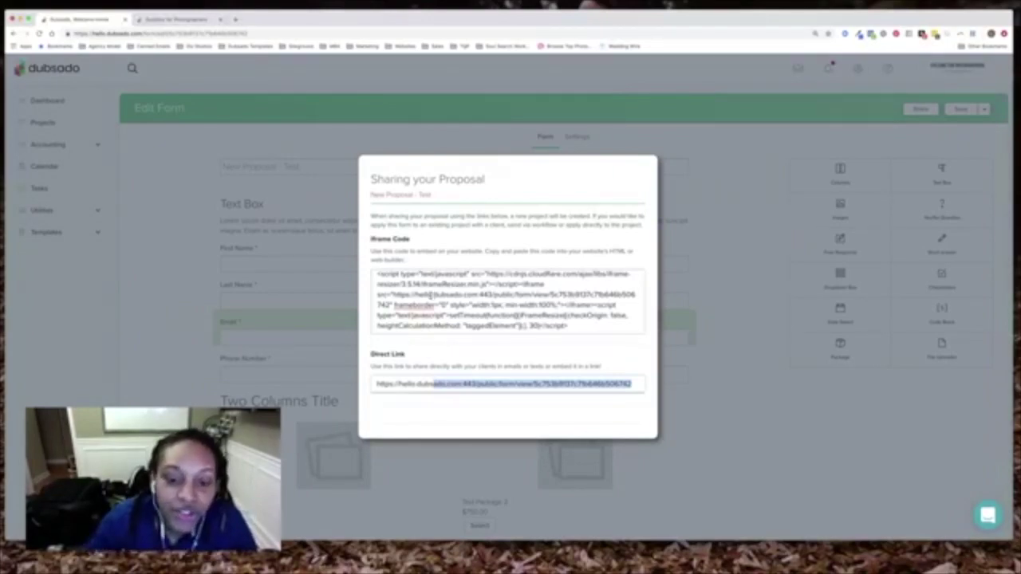
# Select the full iframe embed code, then close the sharing dialog
pyautogui.moveTo(374, 274); pyautogui.dragTo(607, 325)
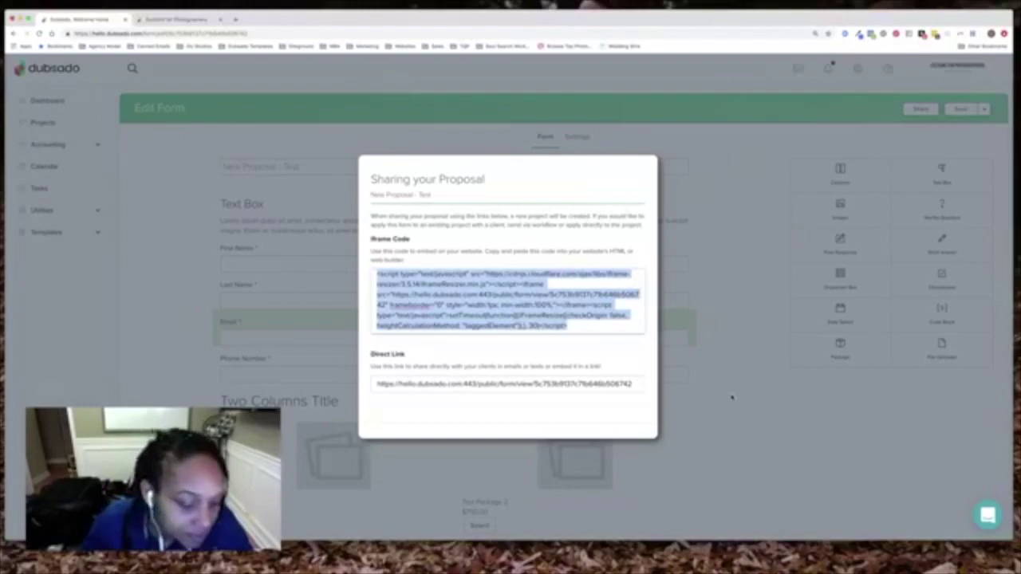
pyautogui.click(732, 396)
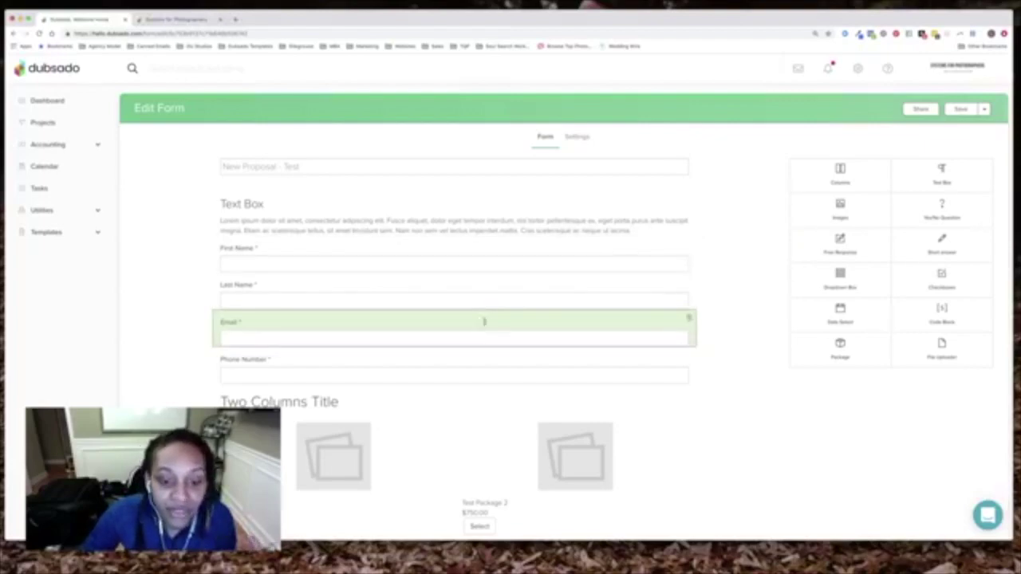
pyautogui.scroll(-1, 471, 343)
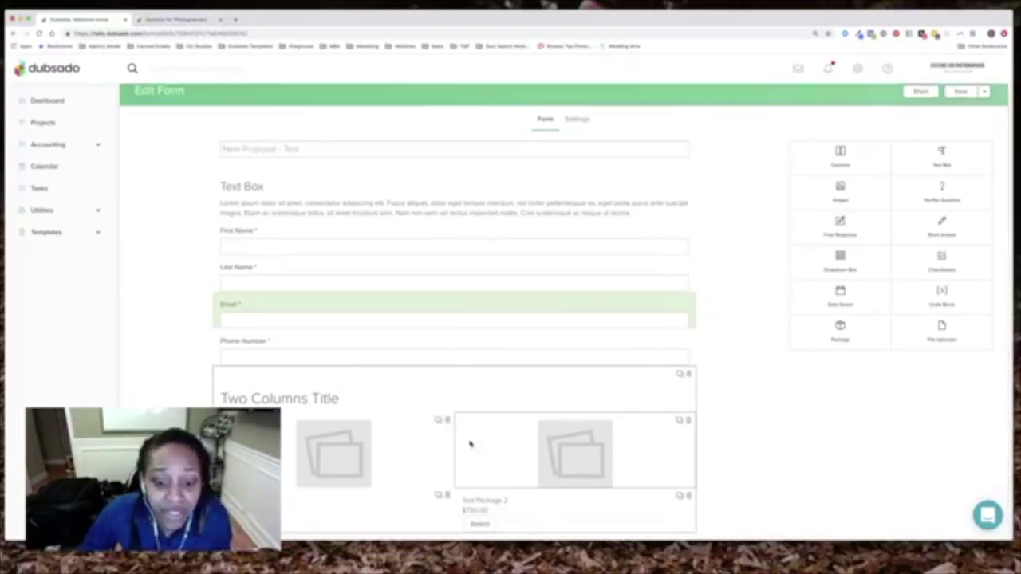